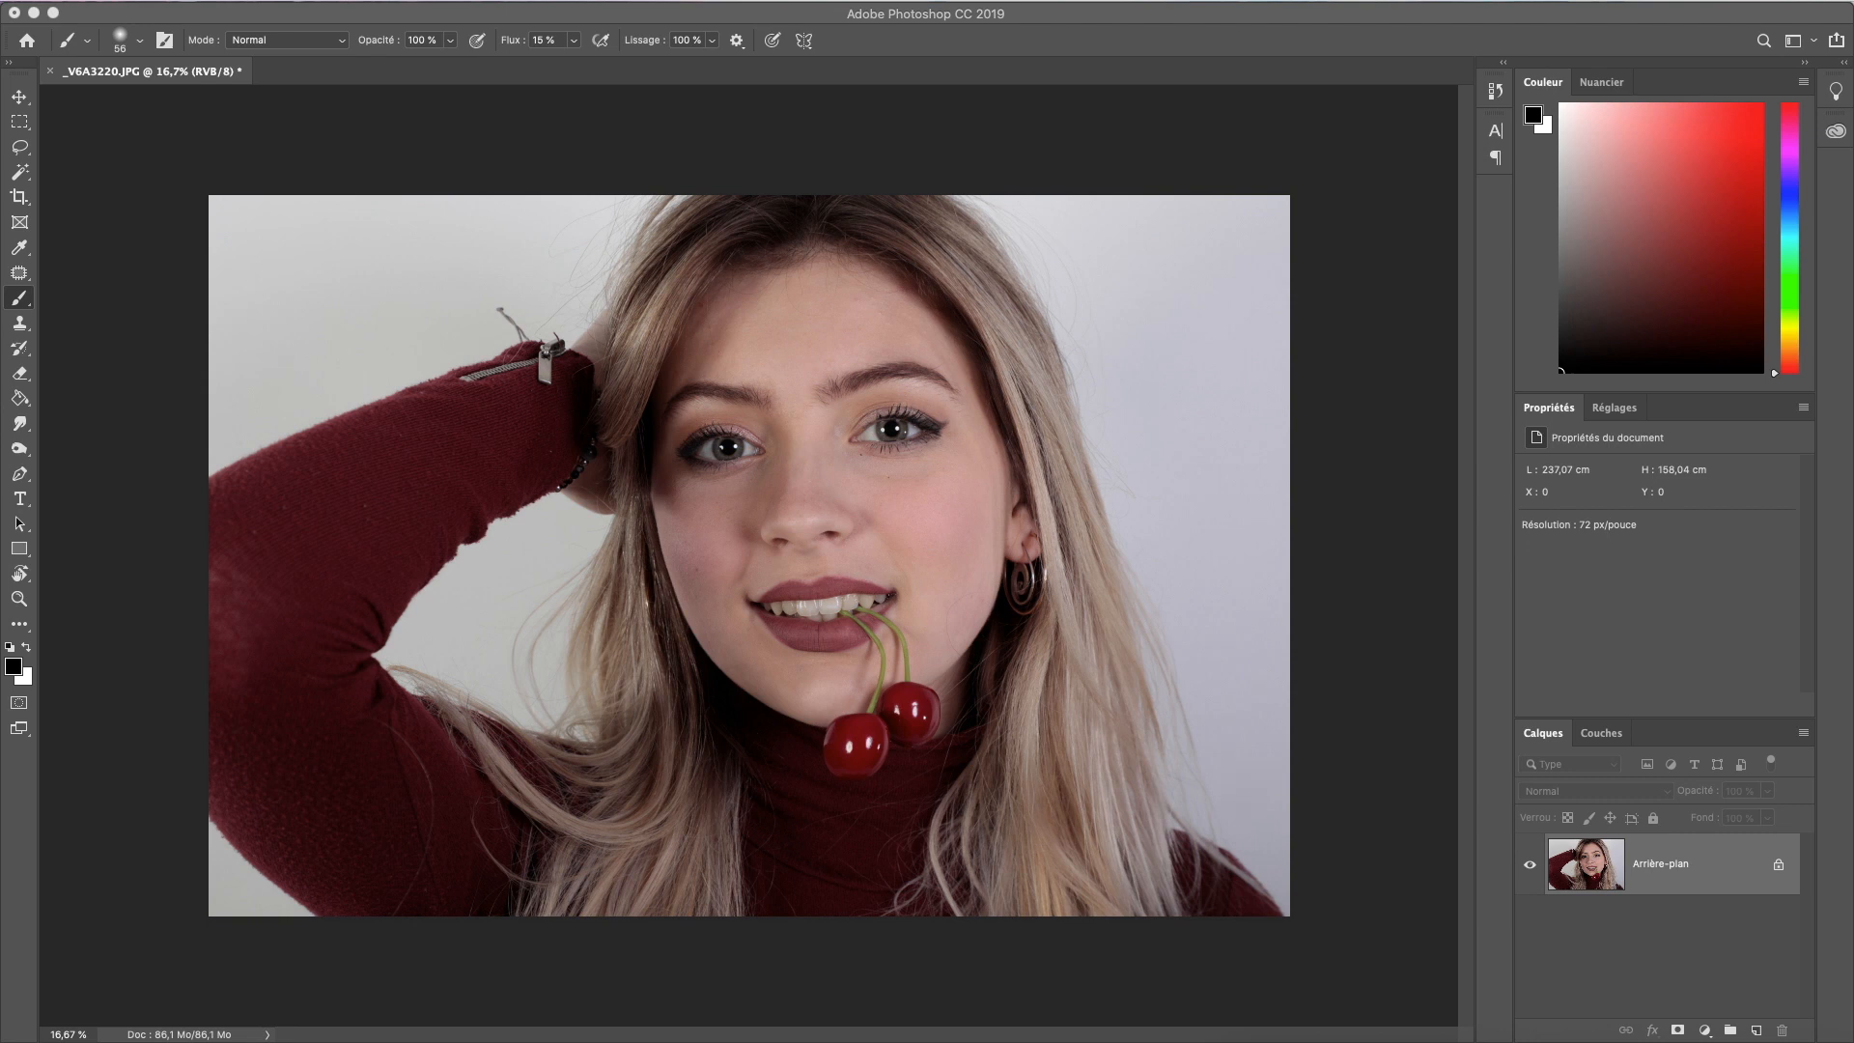
Step: Create a new empty layer above the photo and set the foreground colour to orange f2961f
{"action": "left_click", "coordinate": [1757, 1032]}
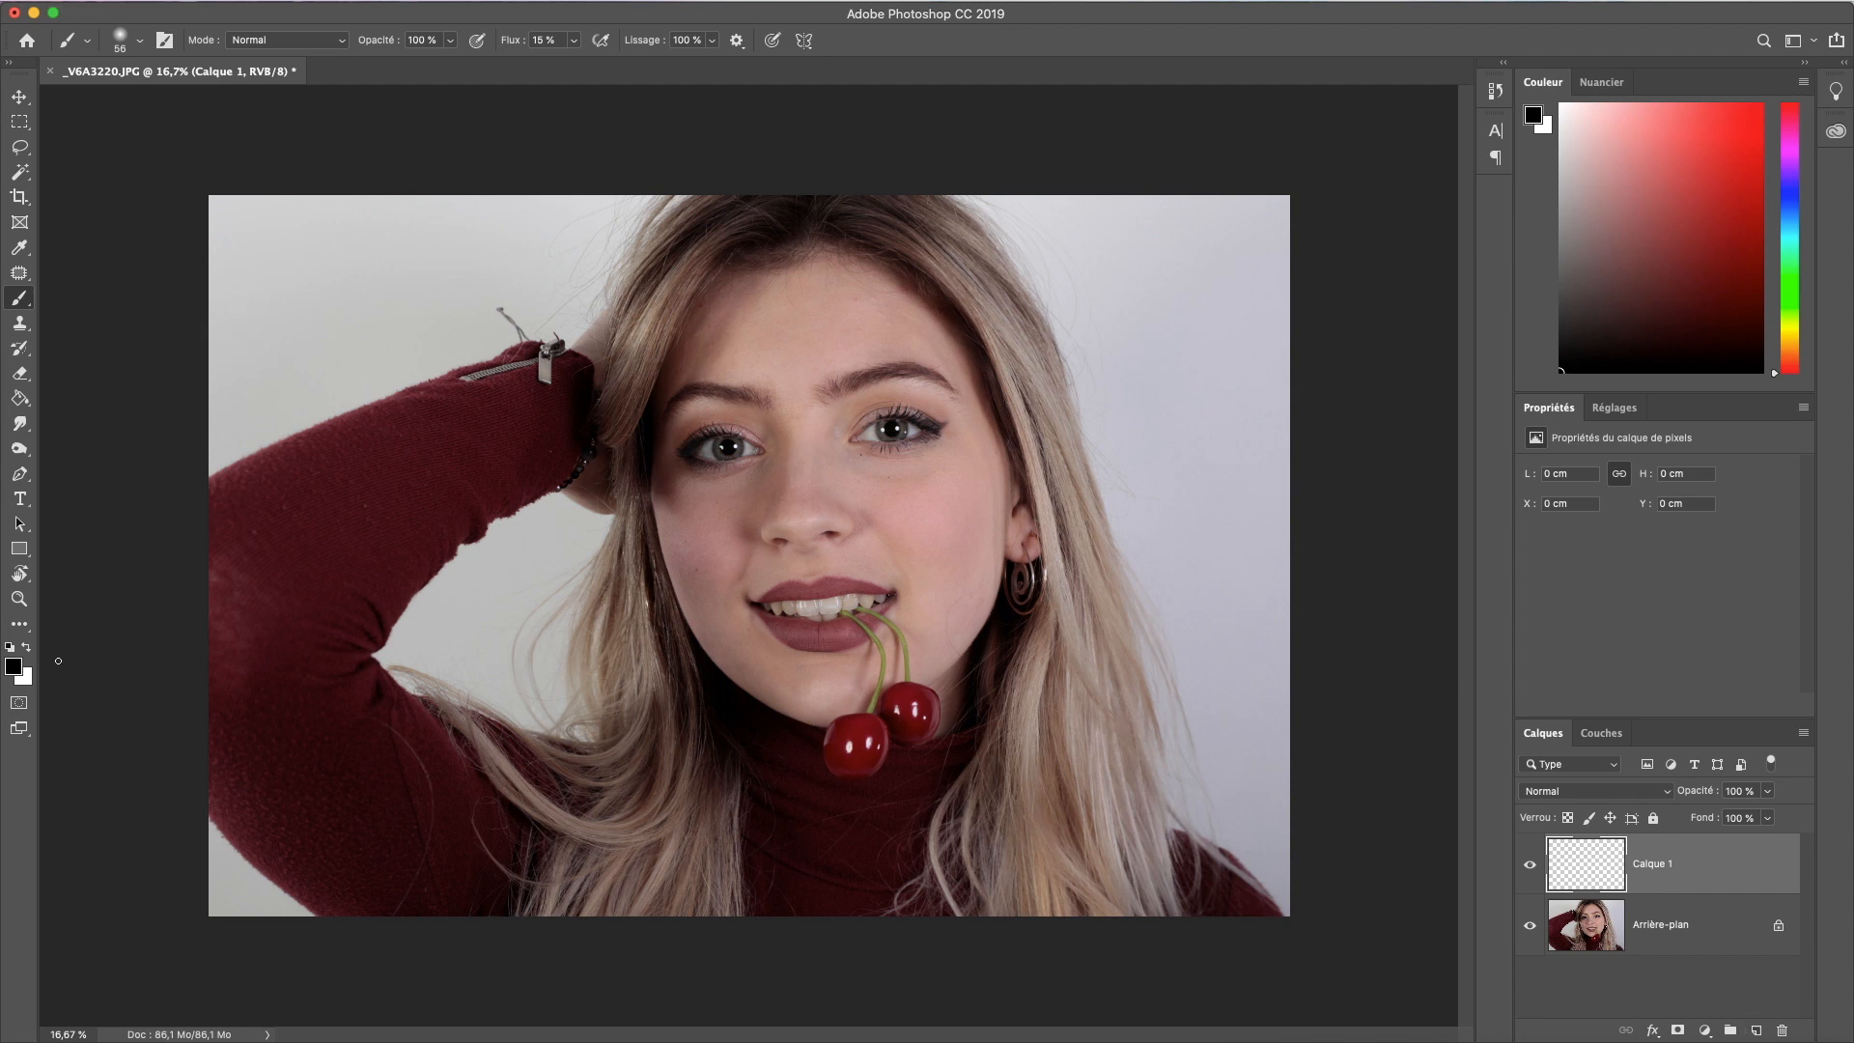
{"action": "left_click", "coordinate": [27, 648]}
{"action": "left_click", "coordinate": [14, 668]}
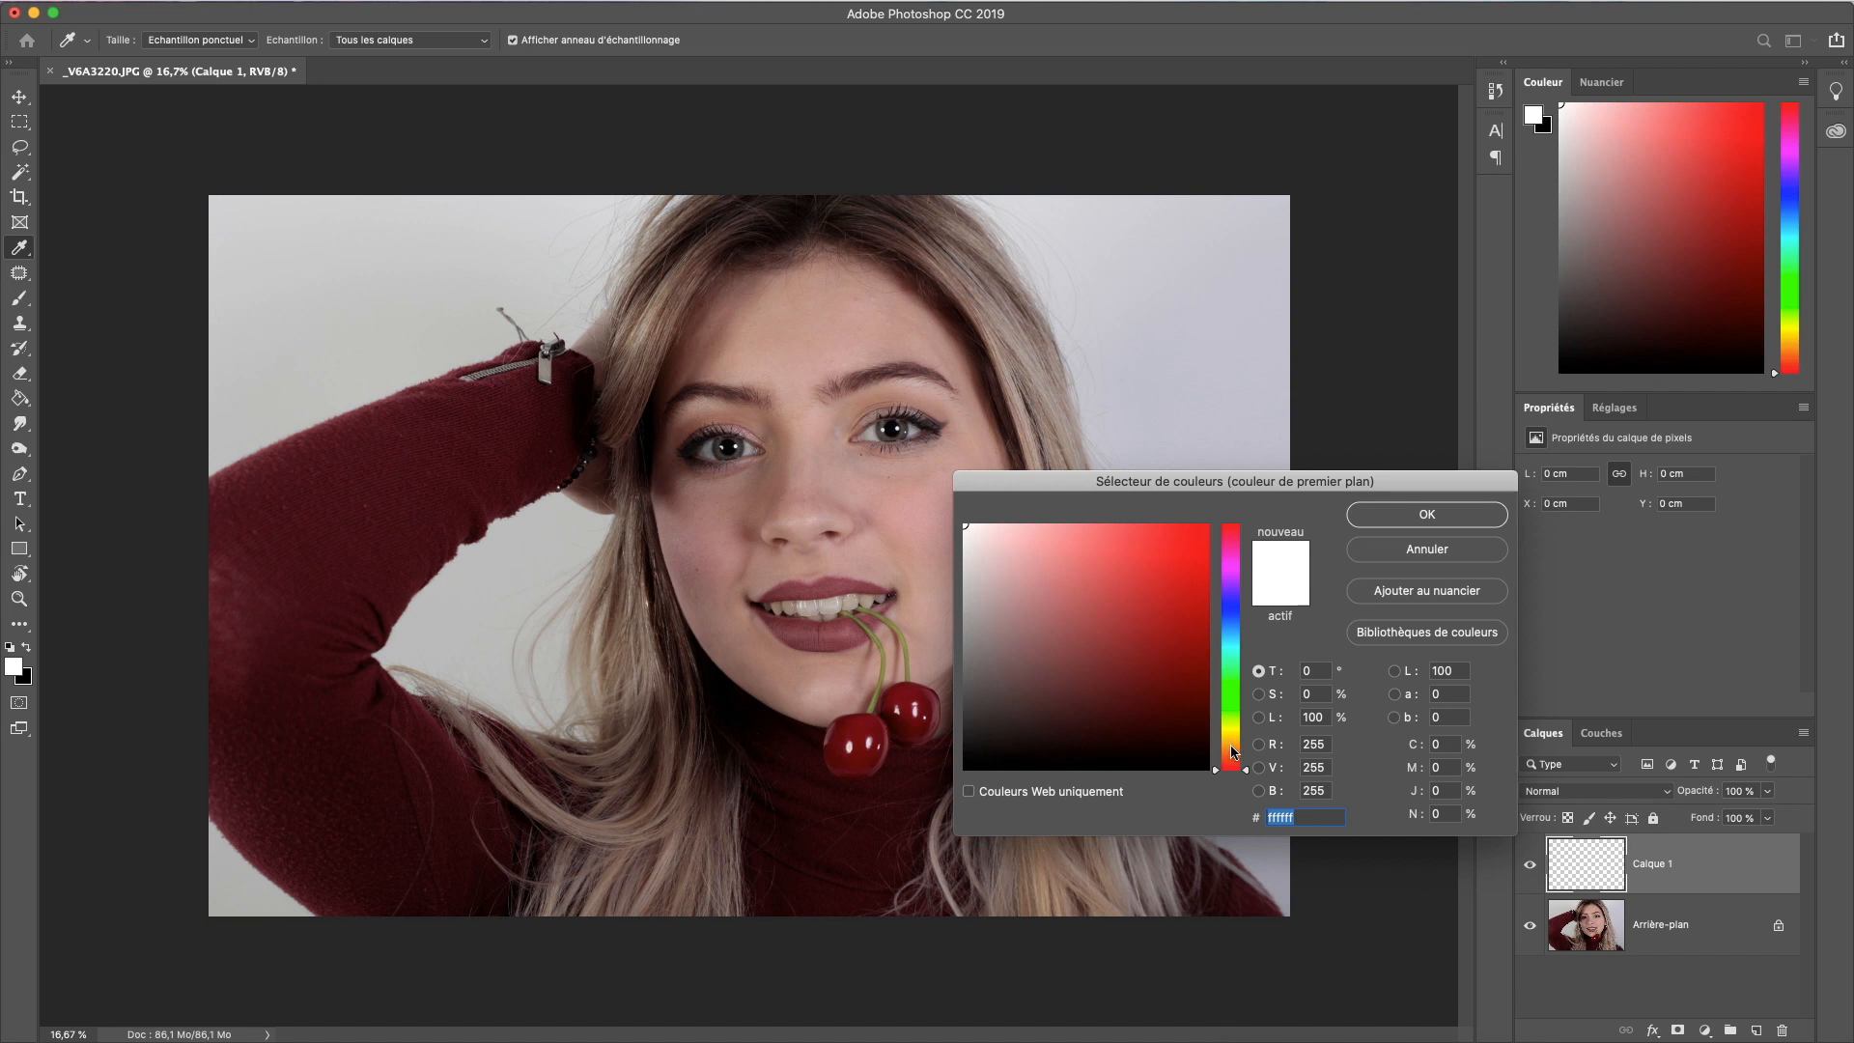
{"action": "left_click_drag", "start_coordinate": [1233, 752], "coordinate": [1233, 746]}
{"action": "left_click", "coordinate": [1196, 529]}
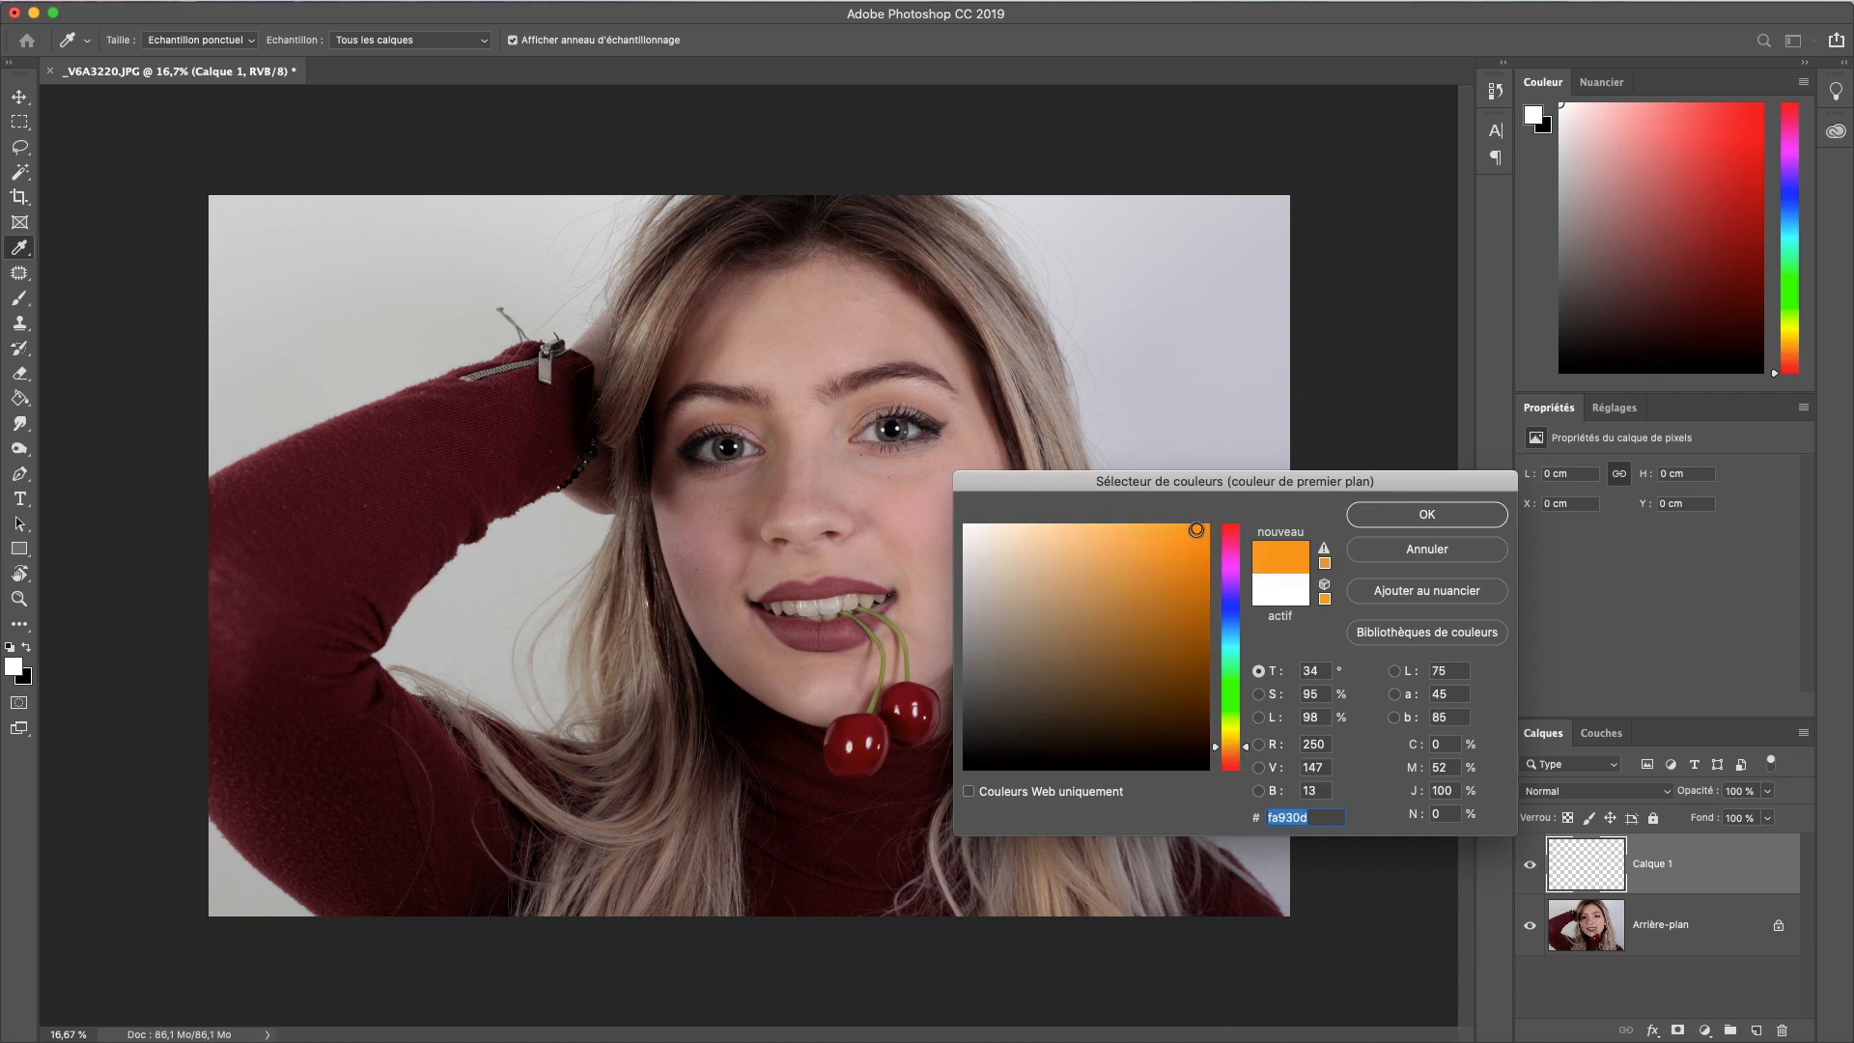
{"action": "left_click", "coordinate": [1177, 536]}
{"action": "left_click", "coordinate": [1426, 516]}
Step: Paint orange eyeshadow over both eyelids using a soft 275 px brush
{"action": "key", "text": "b"}
{"action": "right_click", "coordinate": [871, 398]}
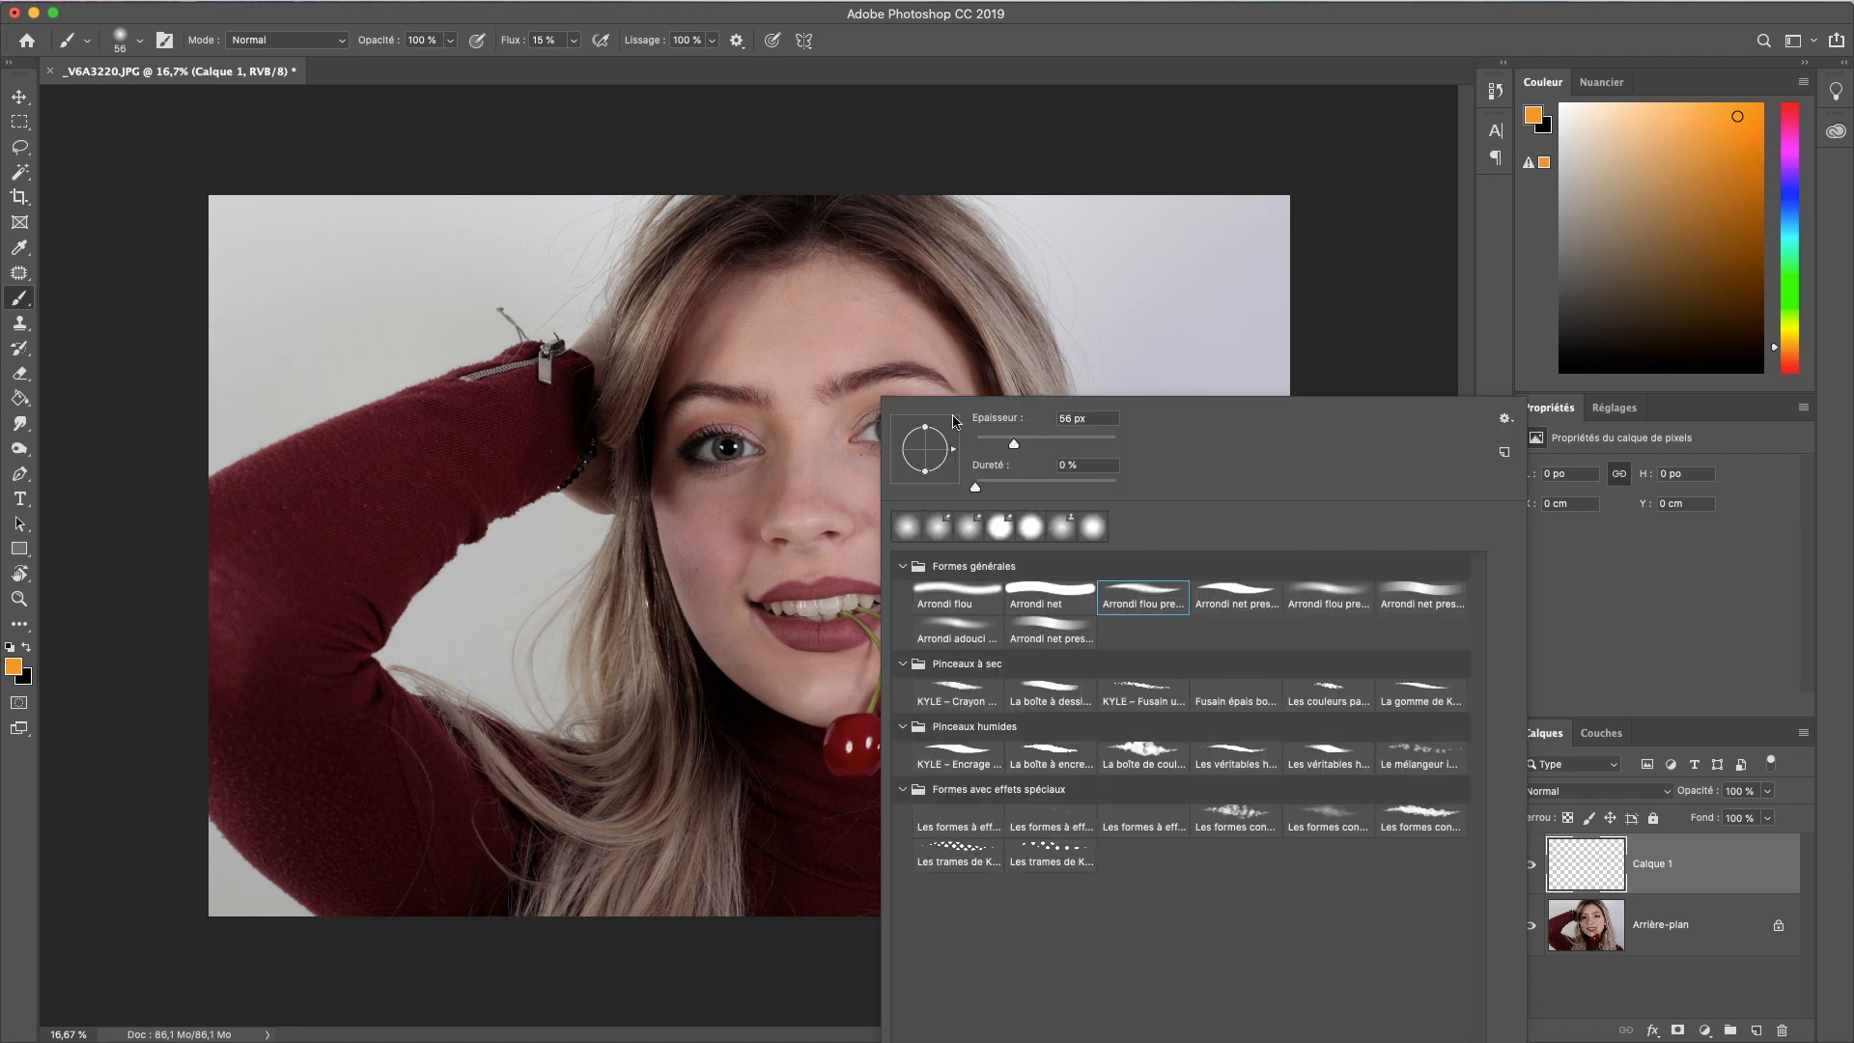
{"action": "left_click", "coordinate": [1083, 443]}
{"action": "left_click_drag", "start_coordinate": [1085, 445], "coordinate": [1089, 445]}
{"action": "left_click", "coordinate": [1028, 31]}
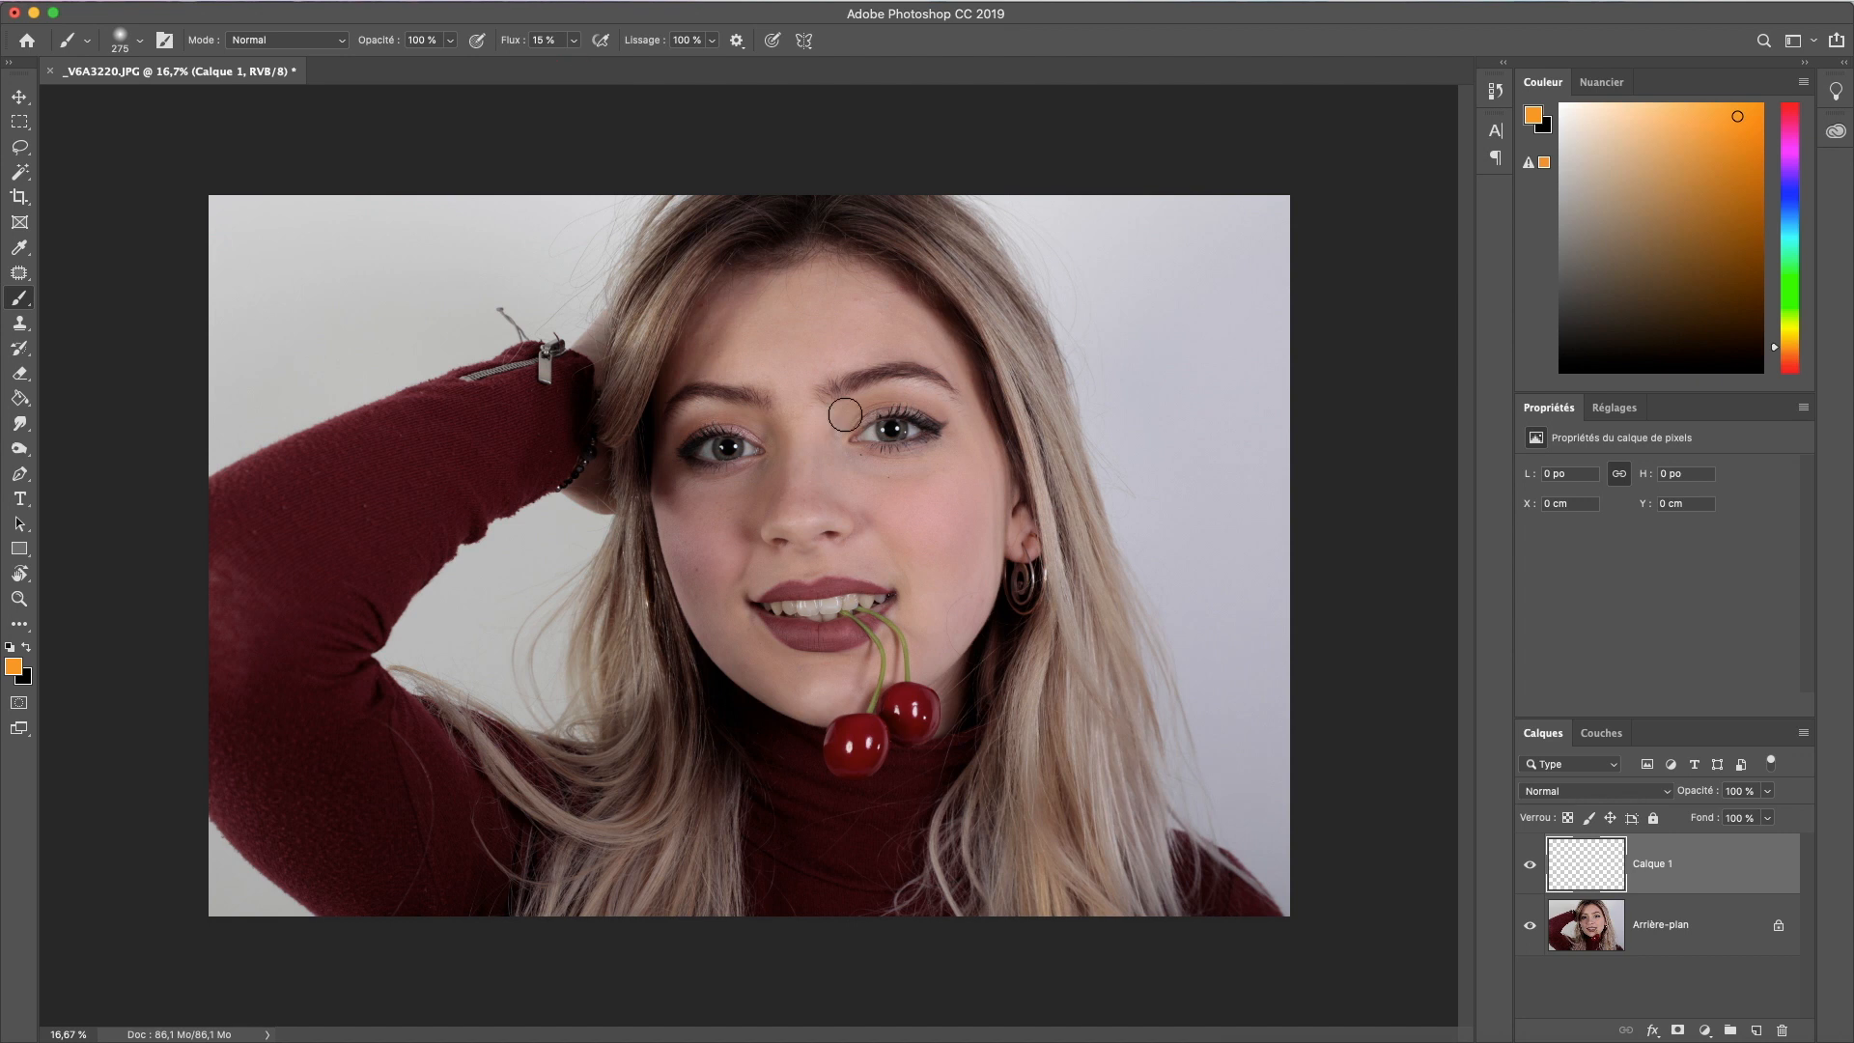
{"action": "mouse_move", "coordinate": [843, 419]}
{"action": "left_mouse_down"}
{"action": "mouse_move", "coordinate": [900, 397]}
{"action": "mouse_move", "coordinate": [948, 414]}
{"action": "left_mouse_up"}
{"action": "left_click_drag", "start_coordinate": [727, 415], "coordinate": [680, 429]}
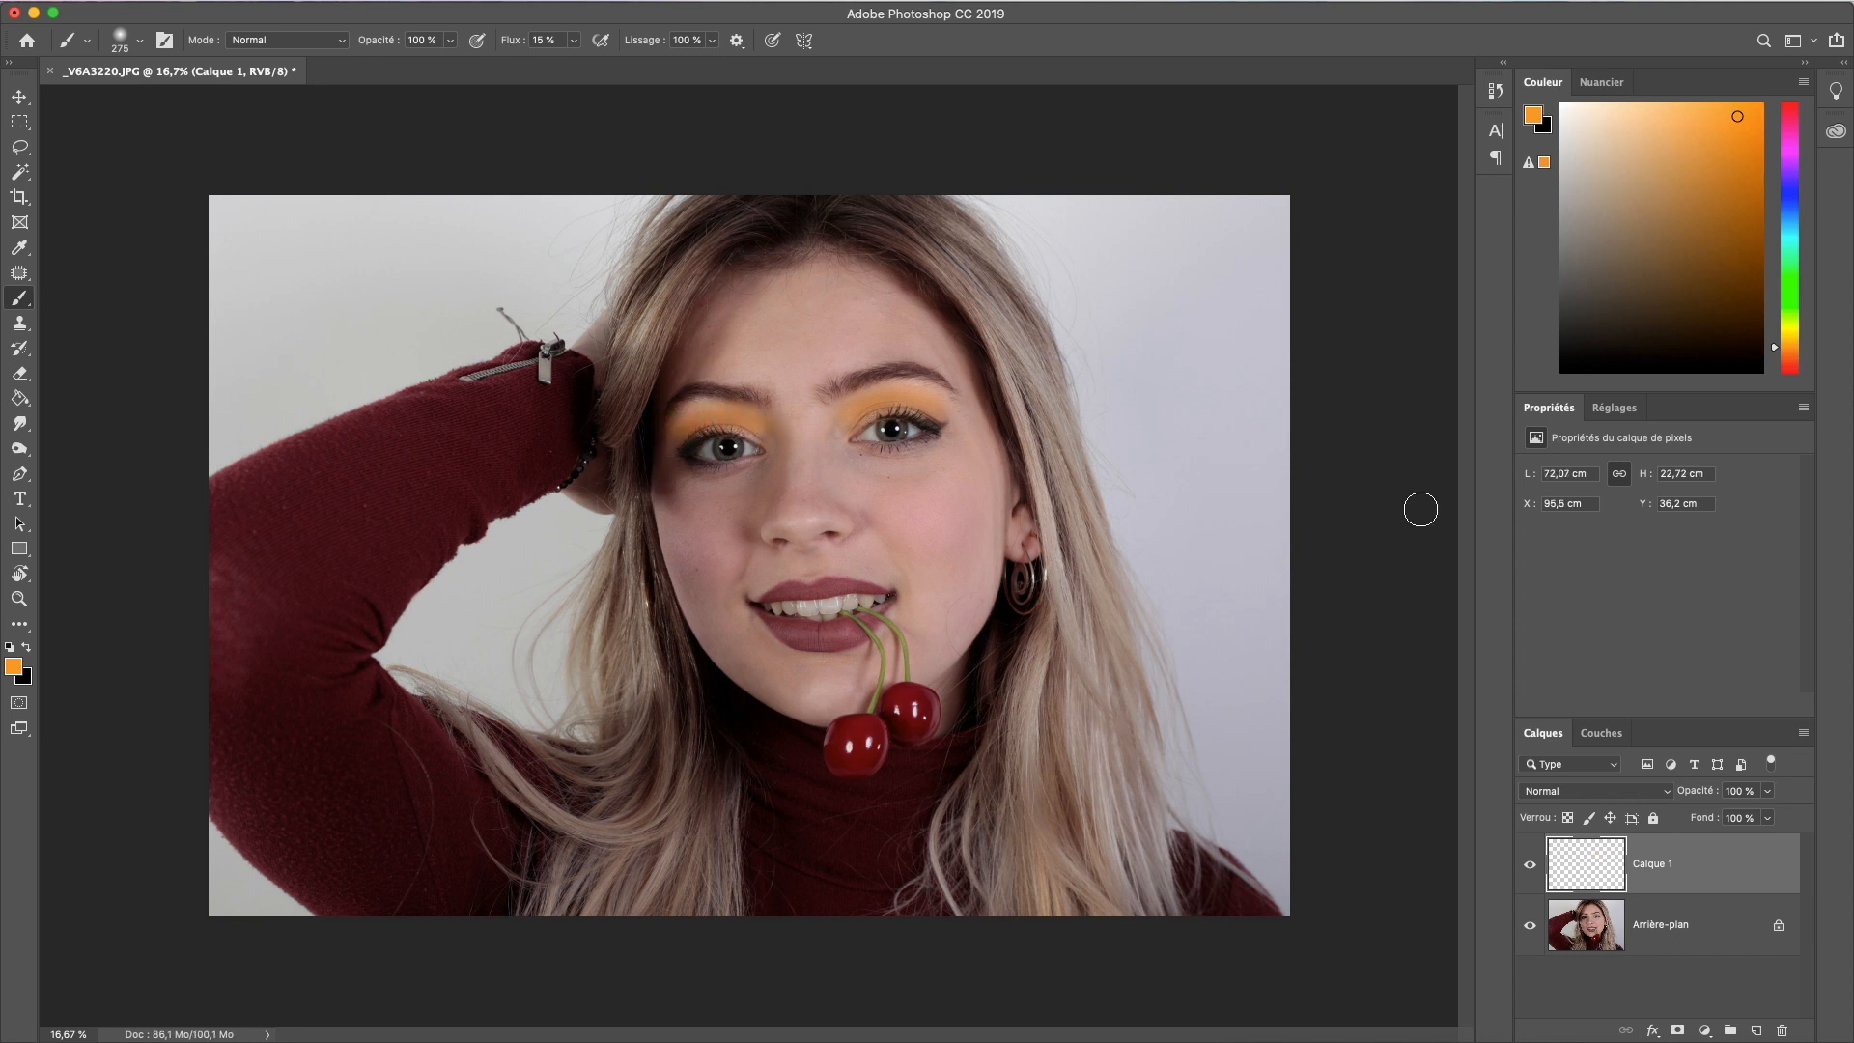
Step: Set the eyeshadow layer's blend mode to Couleur and its opacity to 80 %
{"action": "left_click", "coordinate": [1665, 792]}
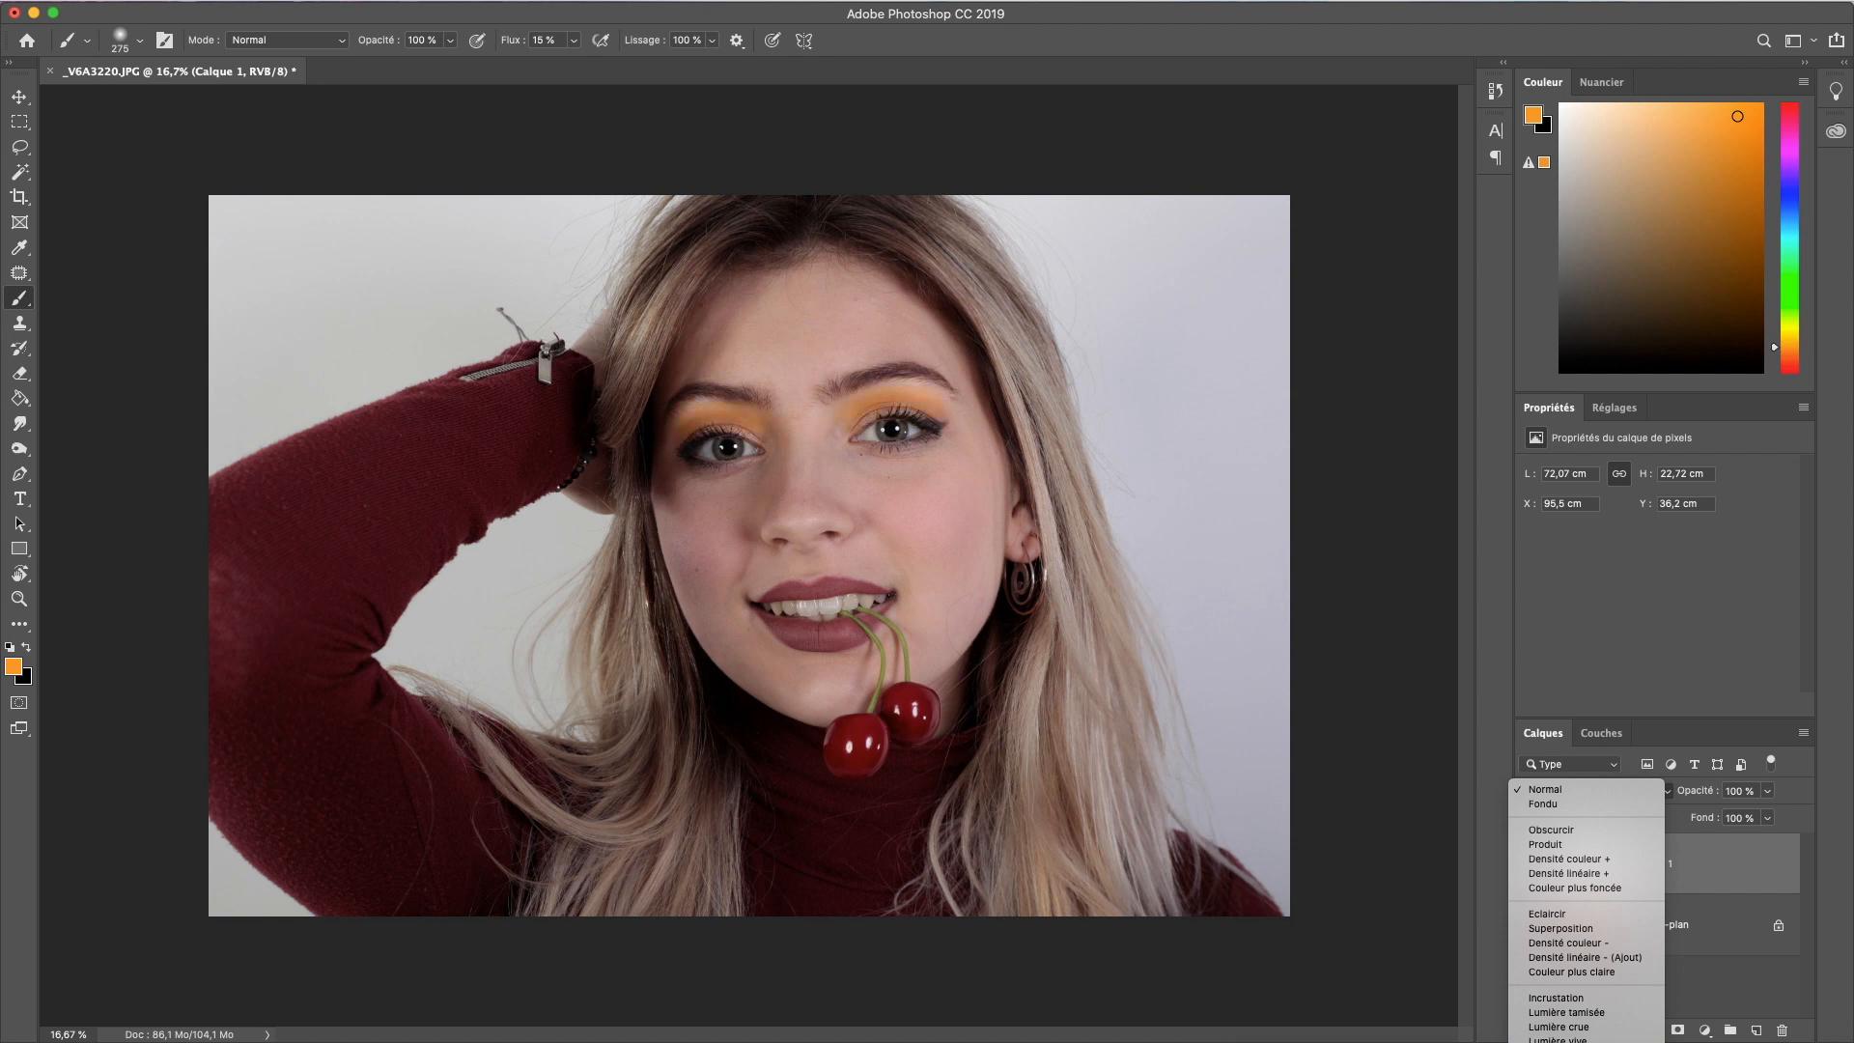
{"action": "left_click", "coordinate": [1549, 1042]}
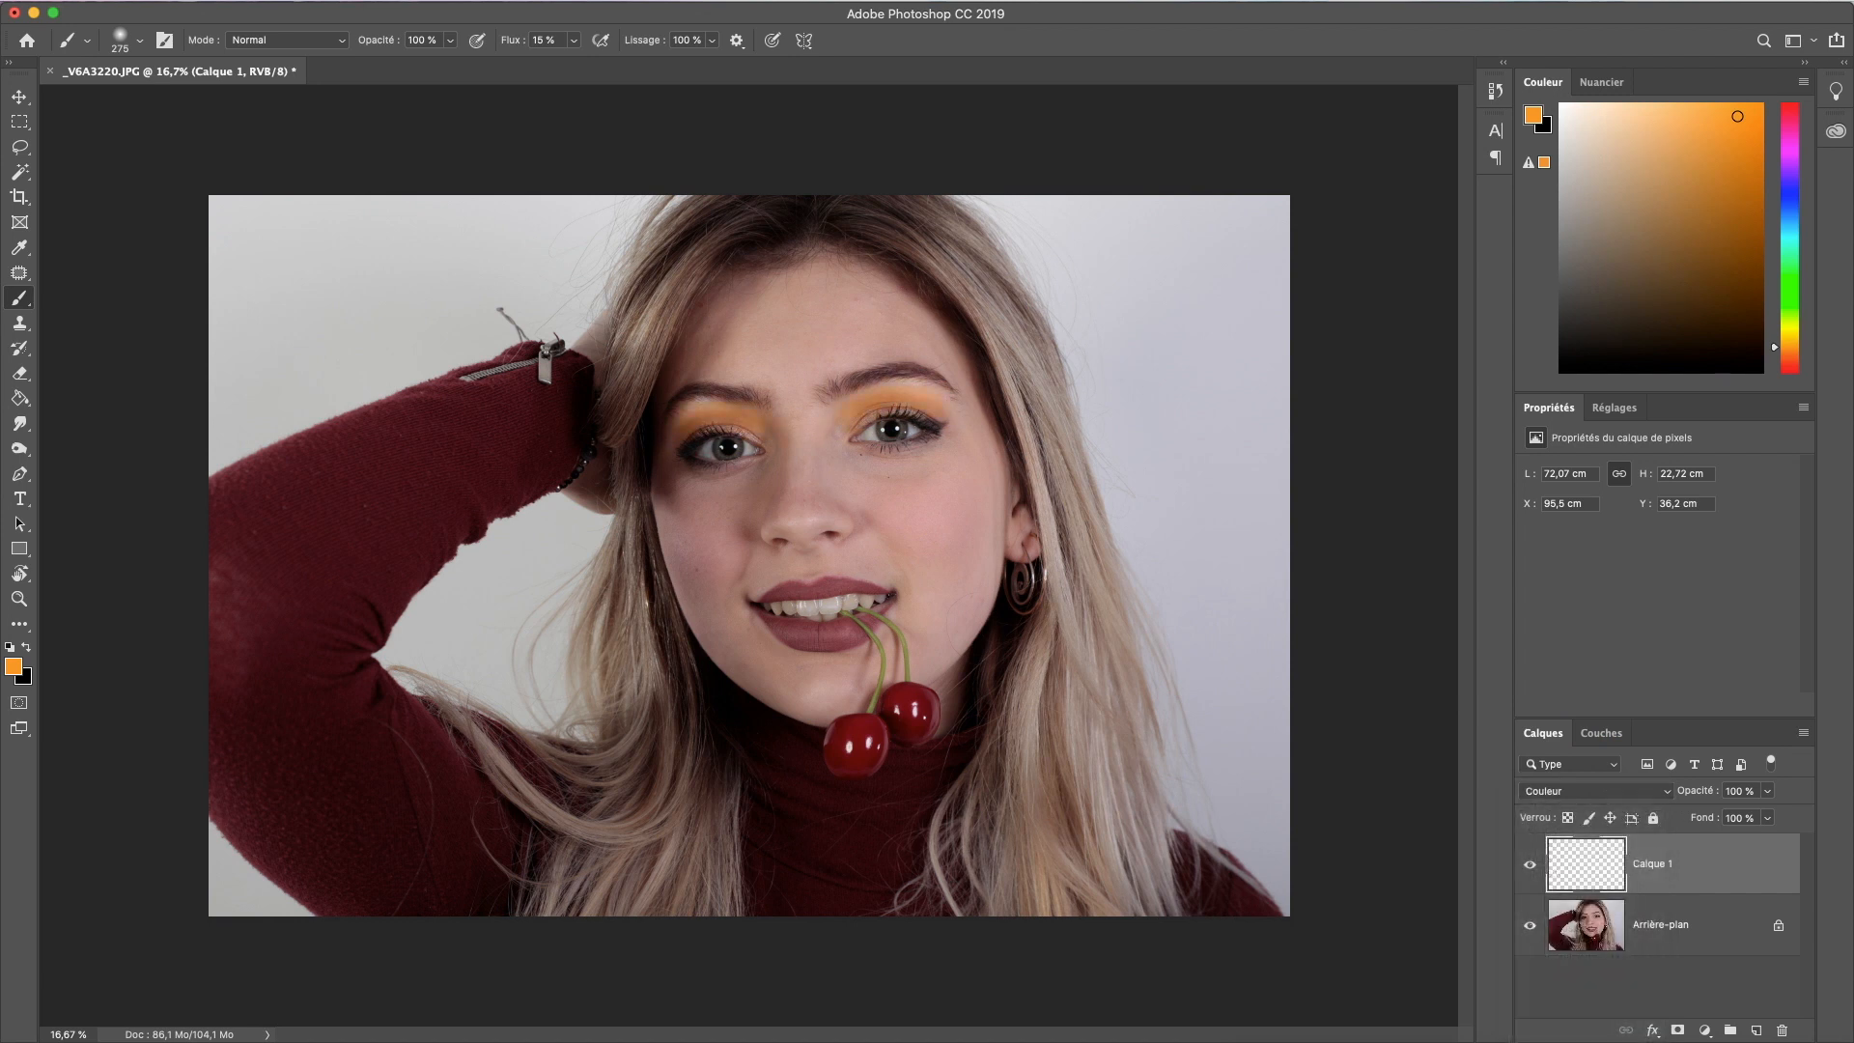
{"action": "left_click", "coordinate": [1768, 792]}
{"action": "left_click_drag", "start_coordinate": [1766, 818], "coordinate": [1752, 819]}
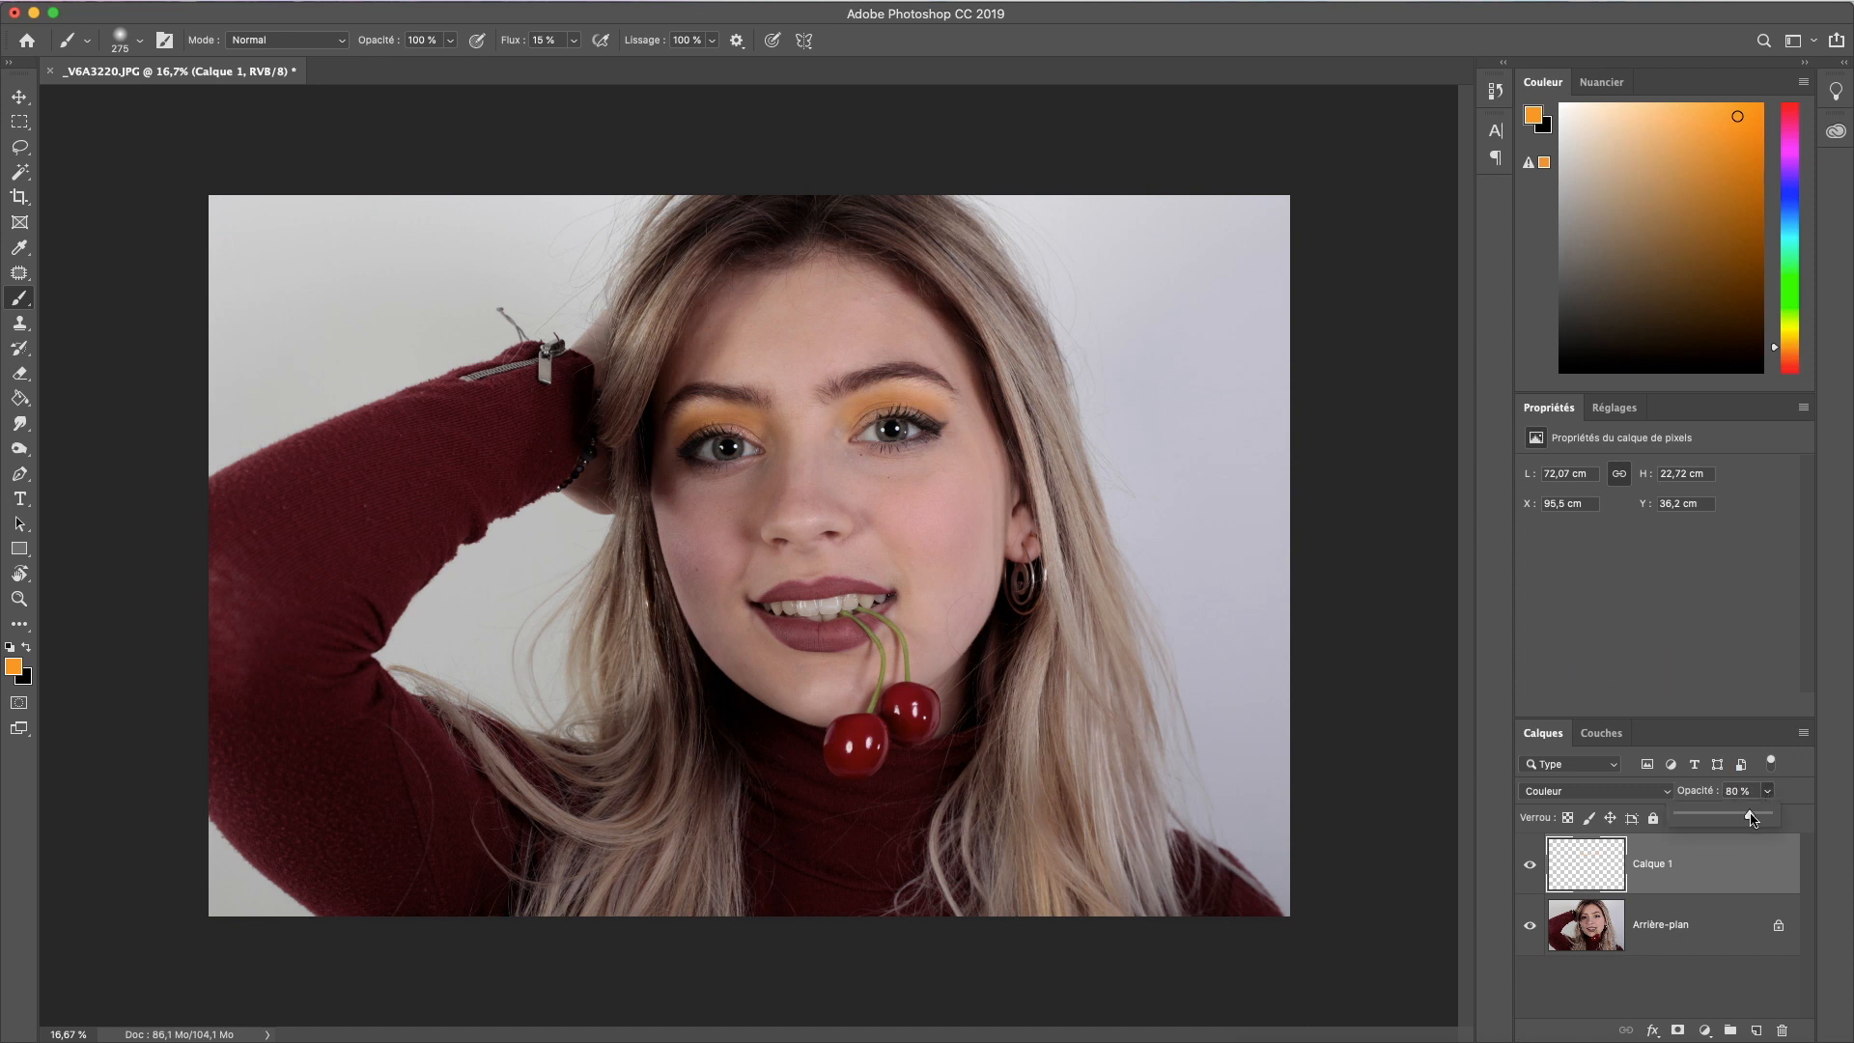
Step: Create another new layer above the eyeshadow layer and choose a bright saturated blue as foreground colour
{"action": "left_click", "coordinate": [1757, 1031]}
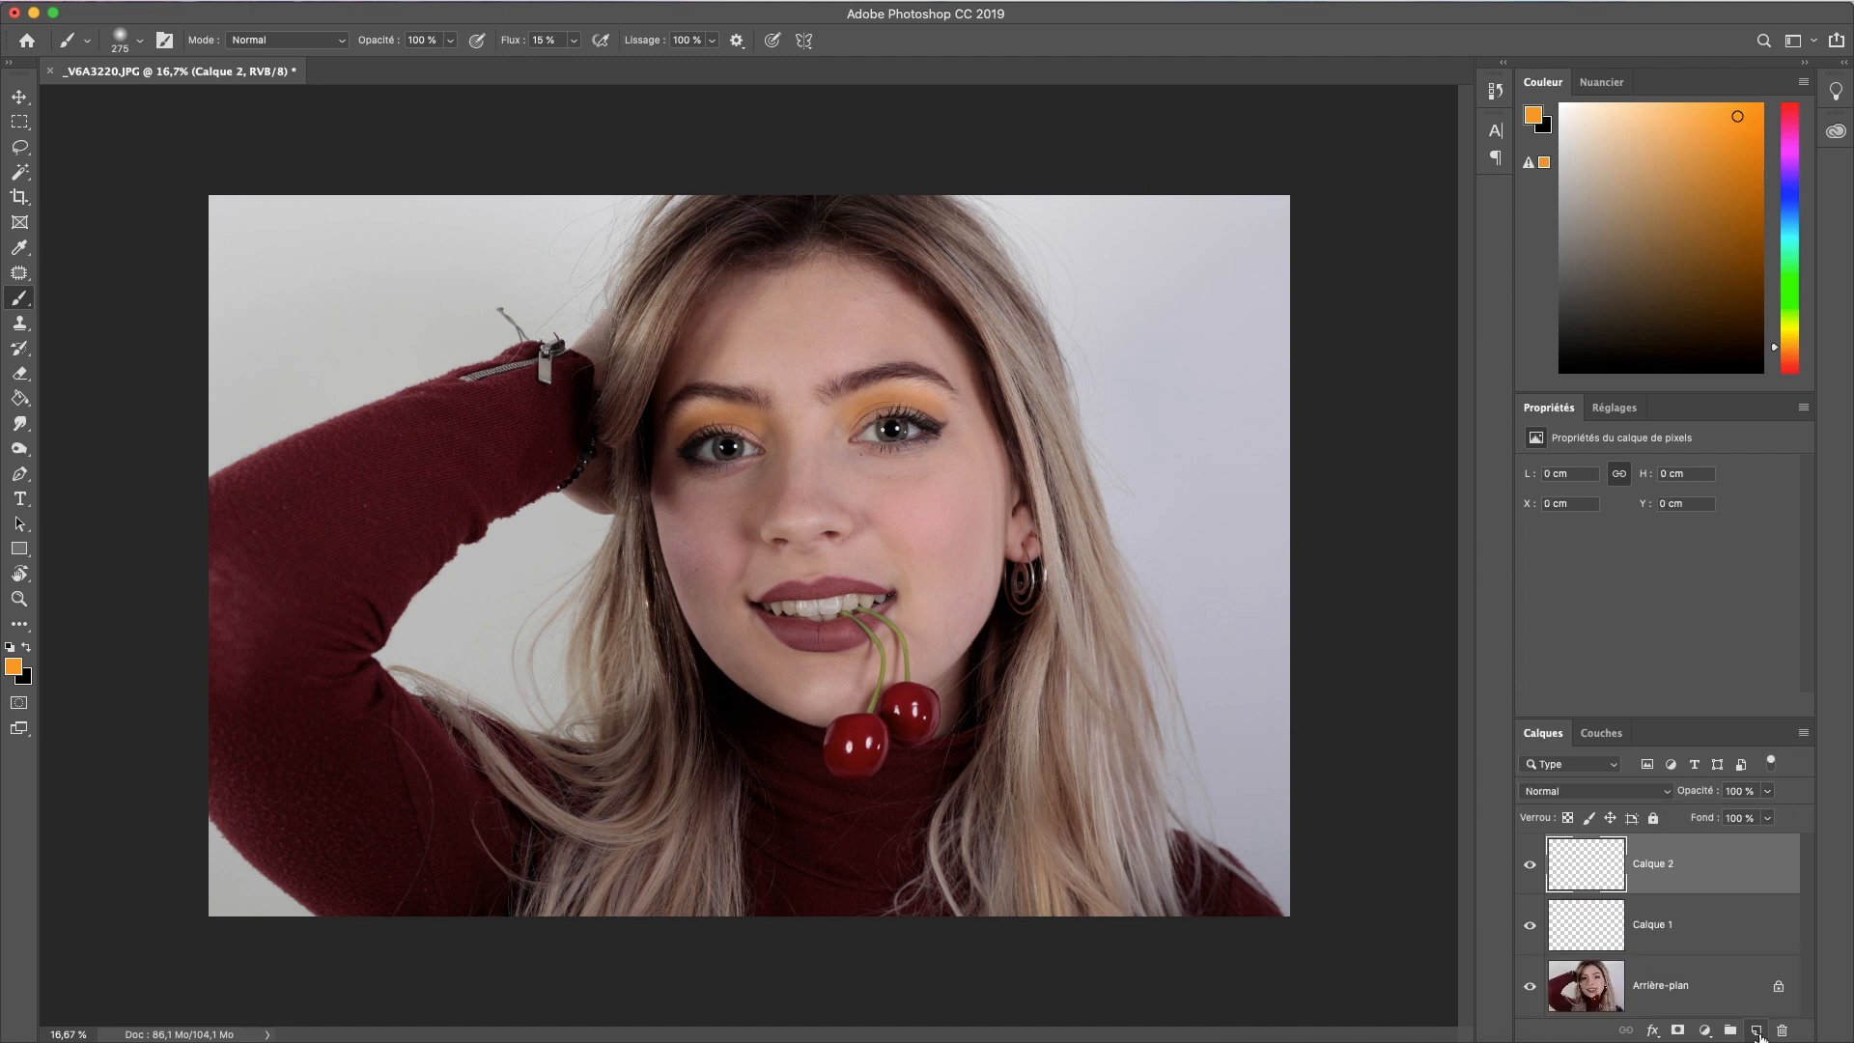
{"action": "left_click", "coordinate": [16, 666]}
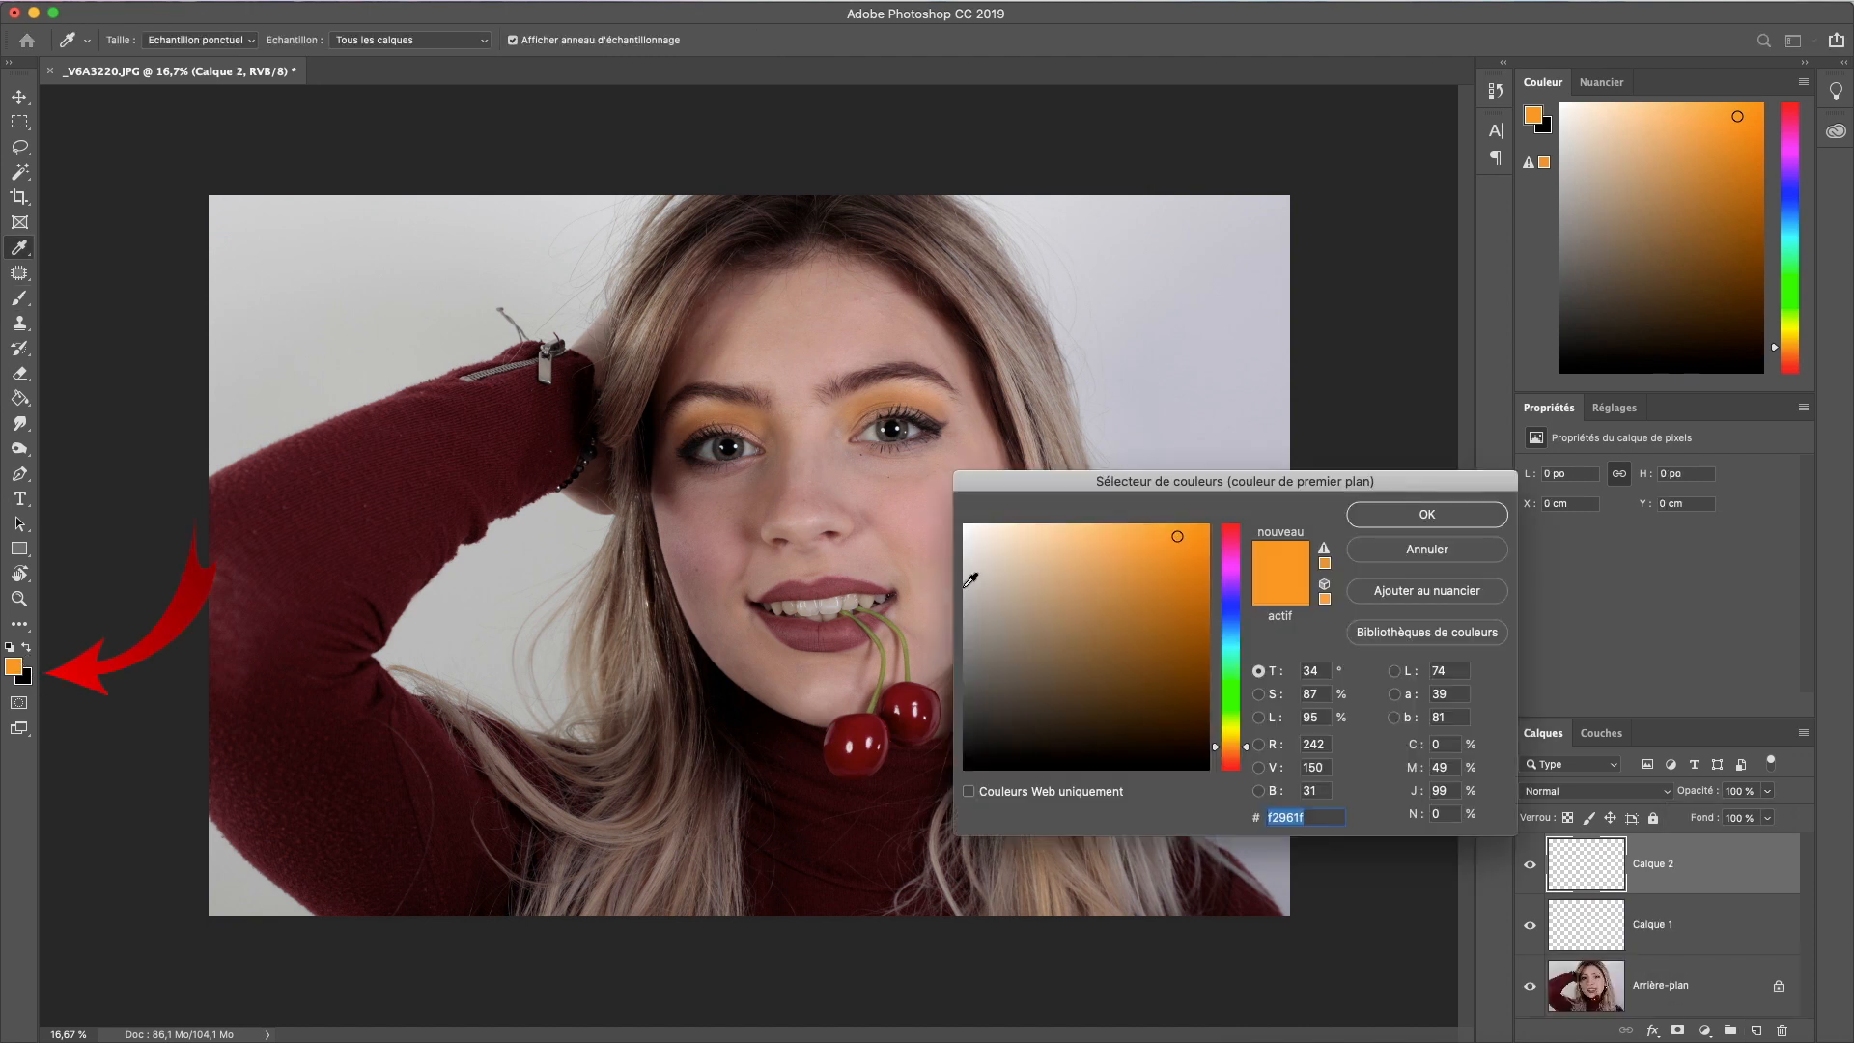
{"action": "left_click", "coordinate": [1231, 605]}
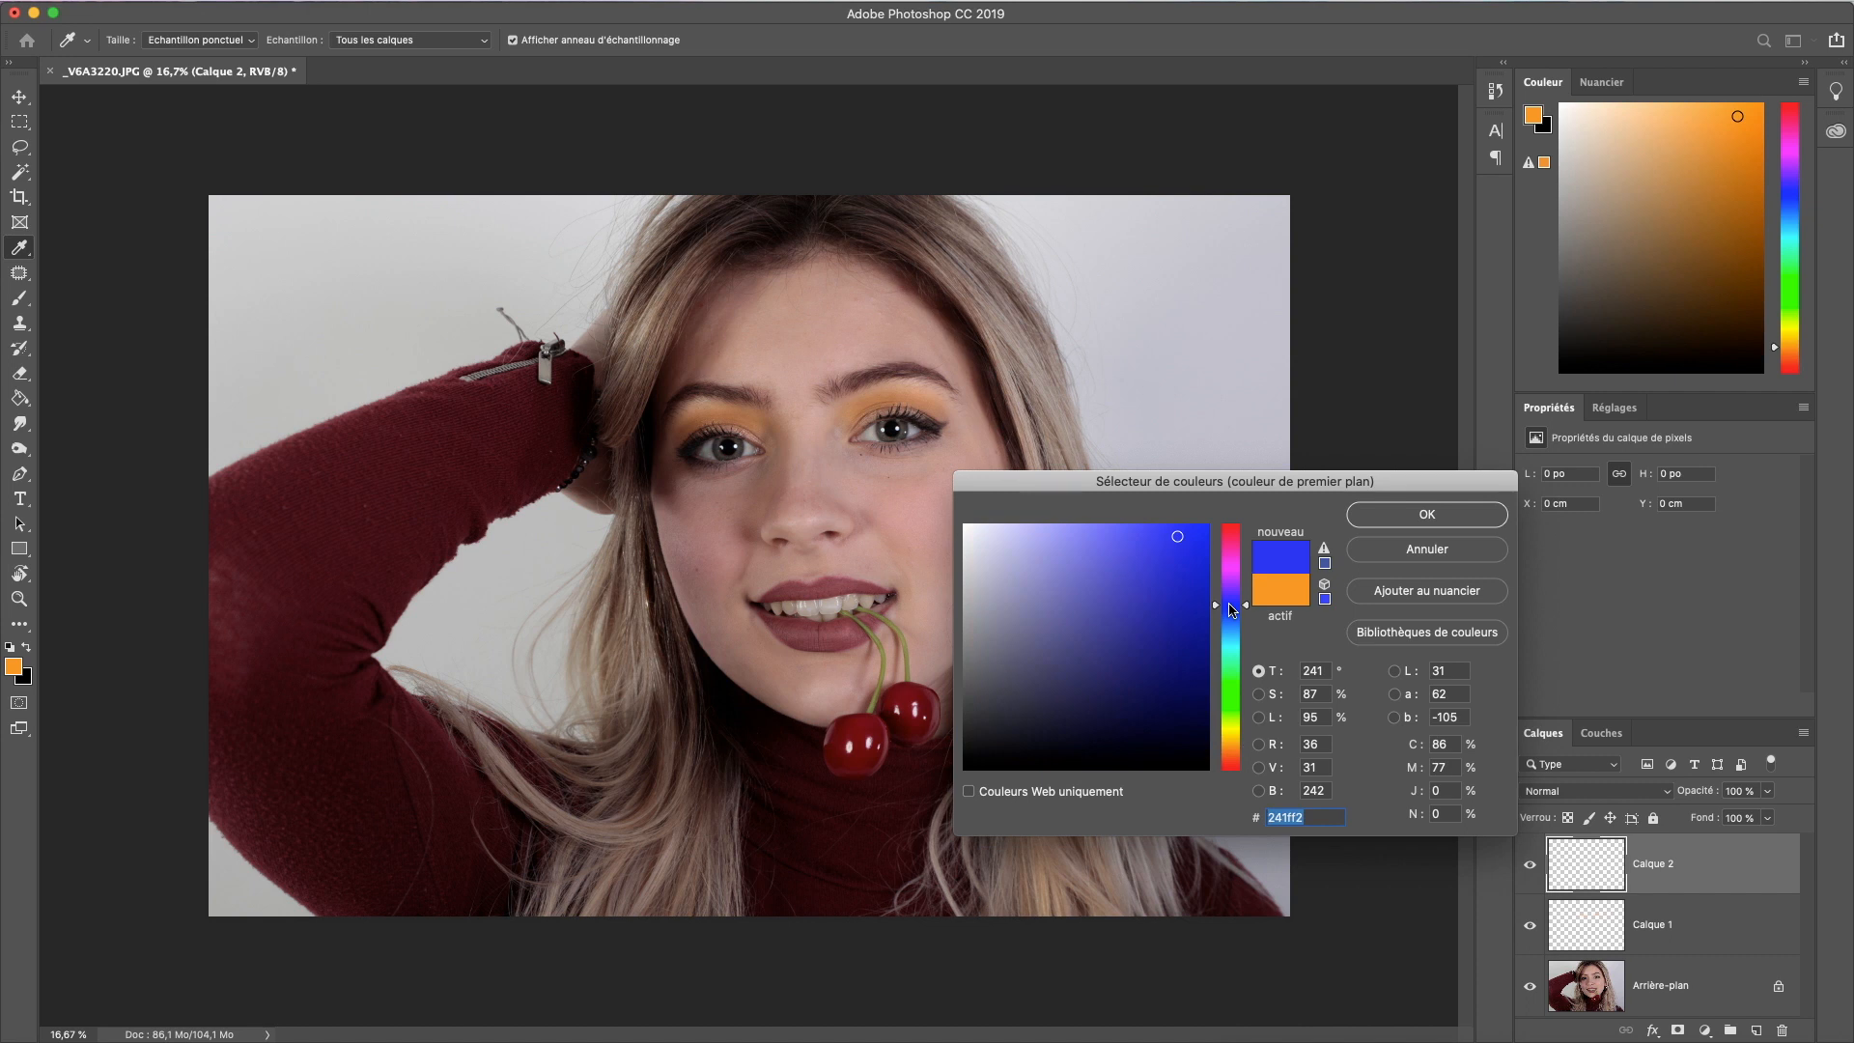
{"action": "left_click", "coordinate": [1200, 534]}
{"action": "left_click", "coordinate": [1378, 526]}
Step: Paint the lips blue with a 188 px brush at 100 % flow and set the layer's blend mode to Teinte
{"action": "key", "text": "b"}
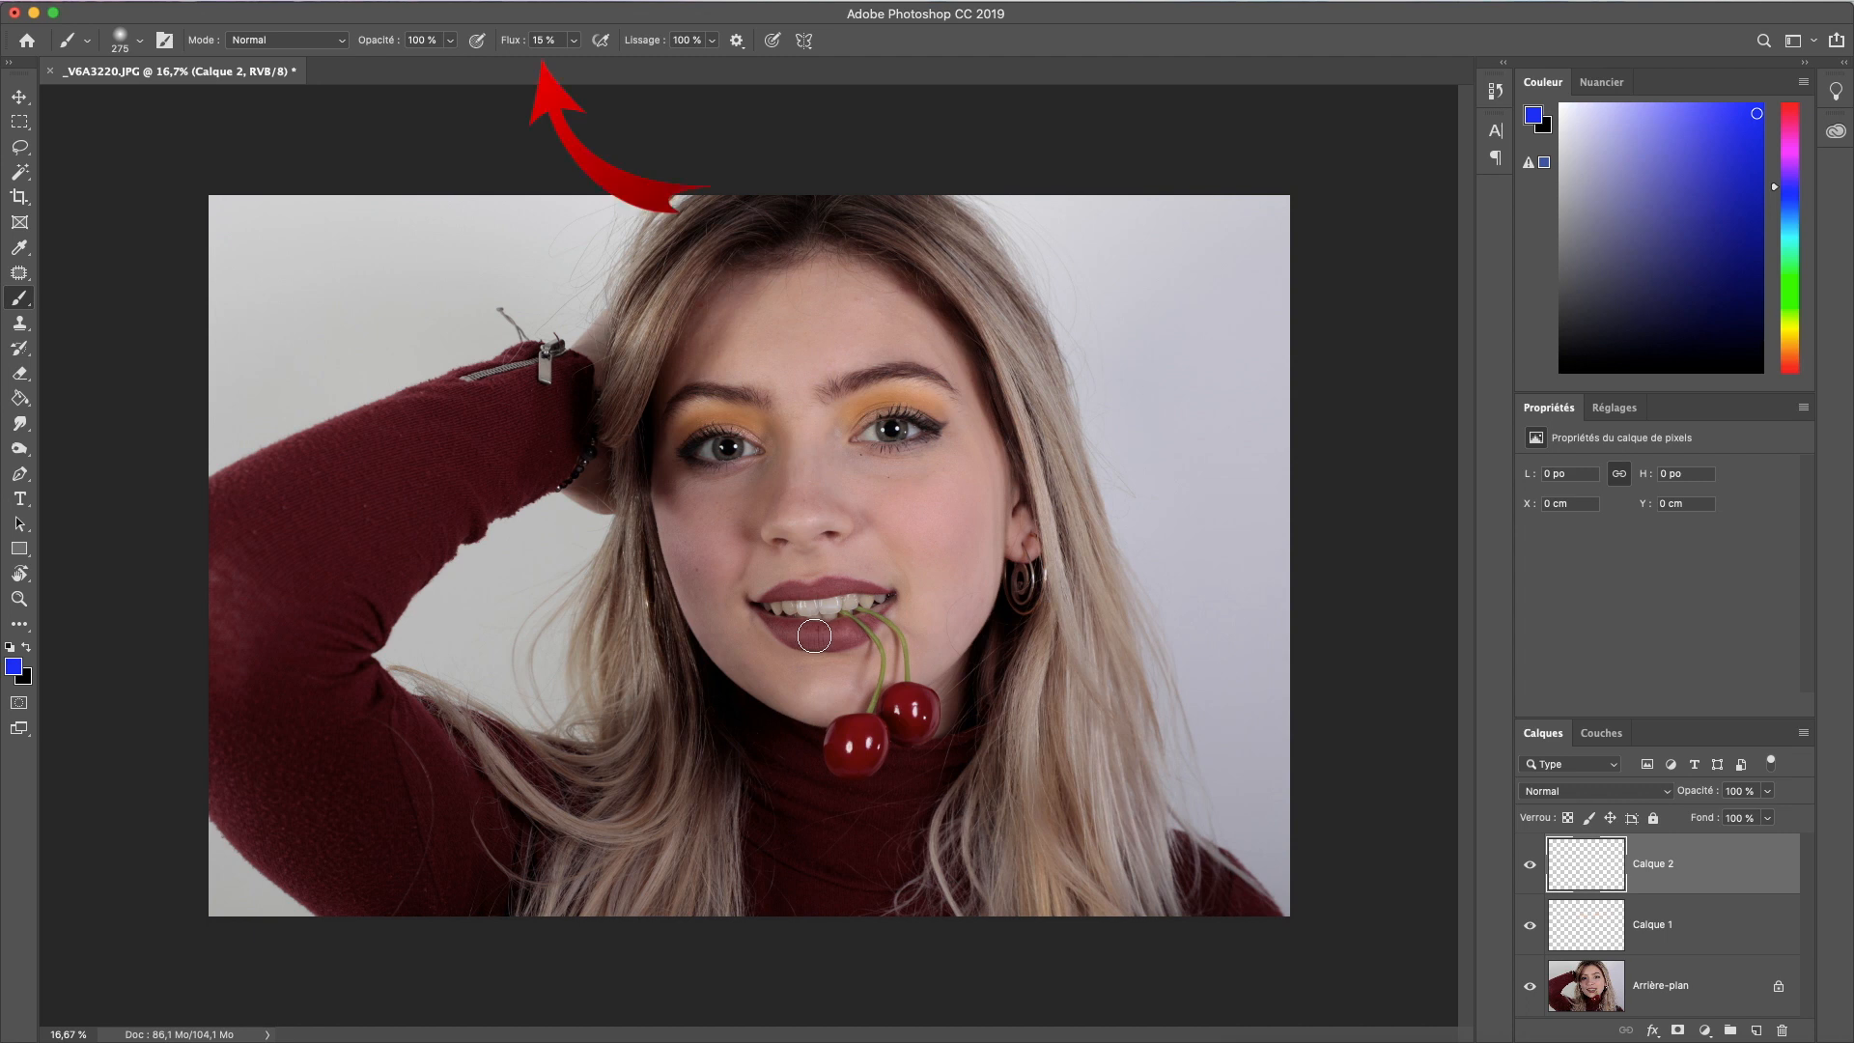
{"action": "left_click", "coordinate": [574, 40]}
{"action": "left_click_drag", "start_coordinate": [570, 63], "coordinate": [687, 75]}
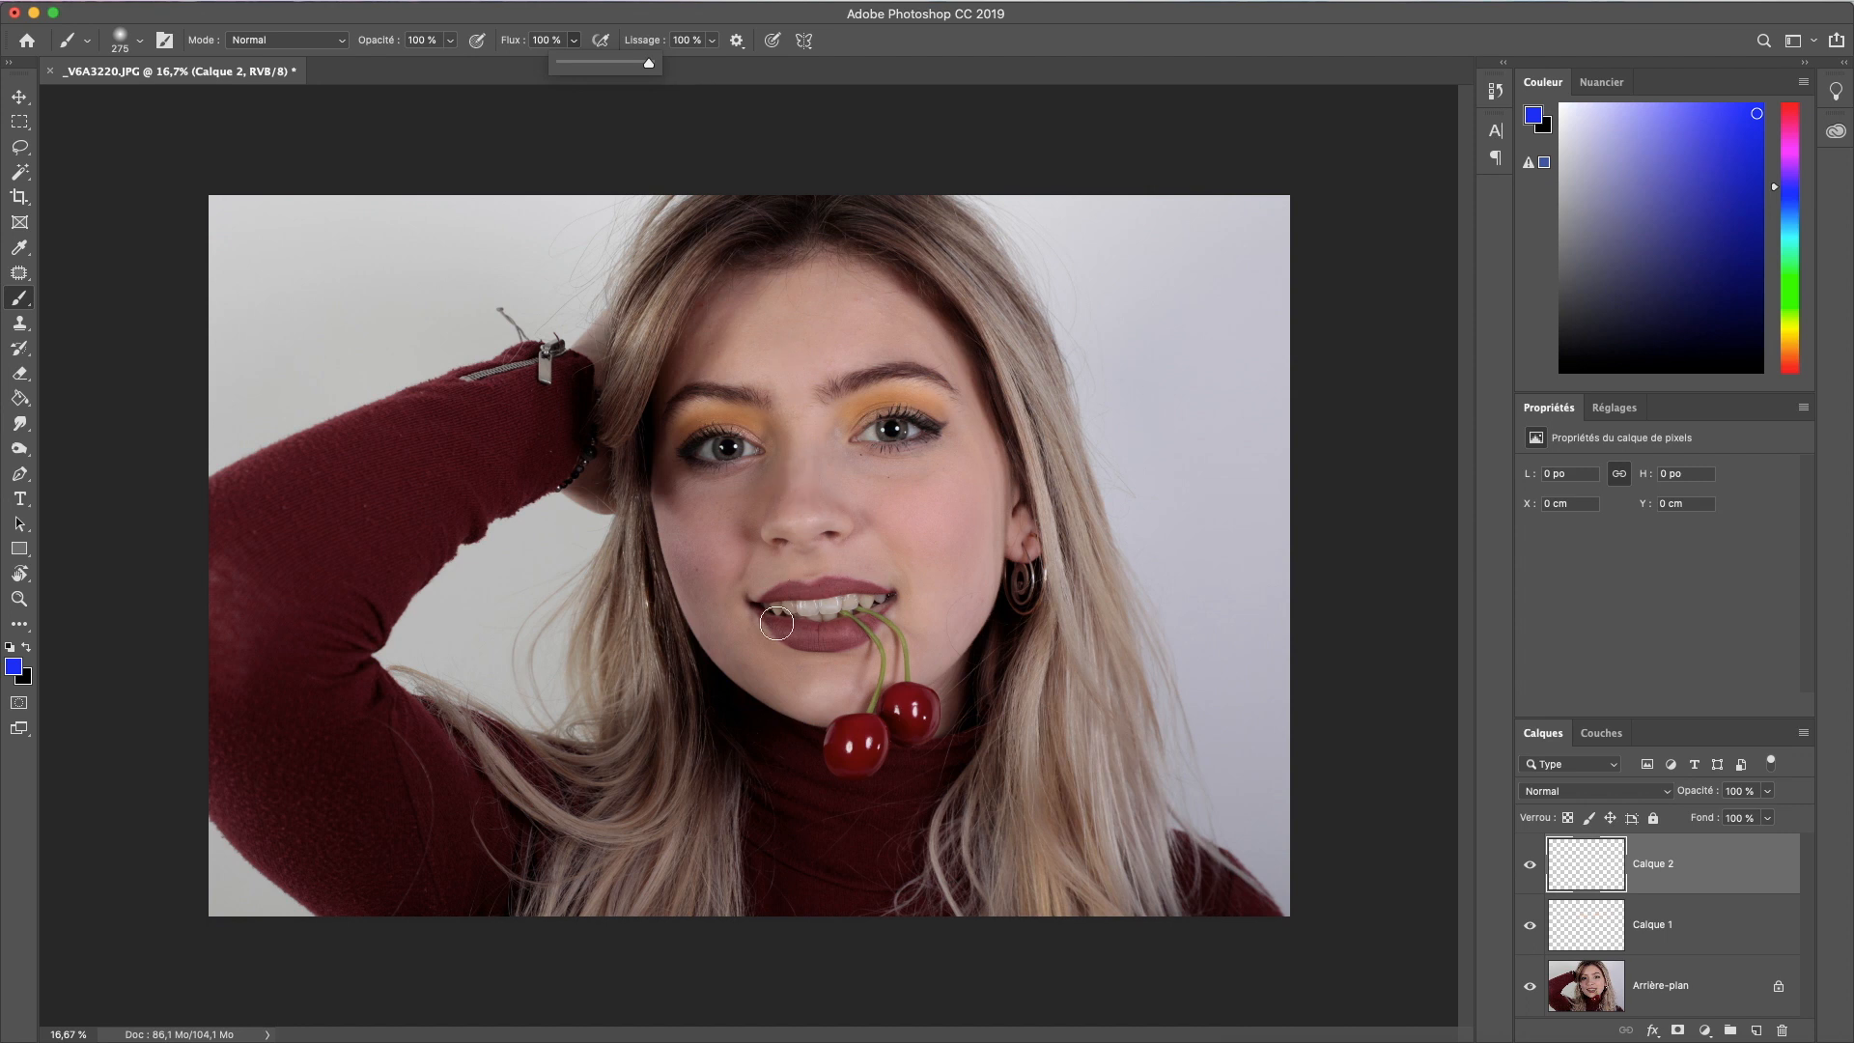
{"action": "right_click", "coordinate": [805, 629]}
{"action": "left_click_drag", "start_coordinate": [1019, 681], "coordinate": [1010, 682]}
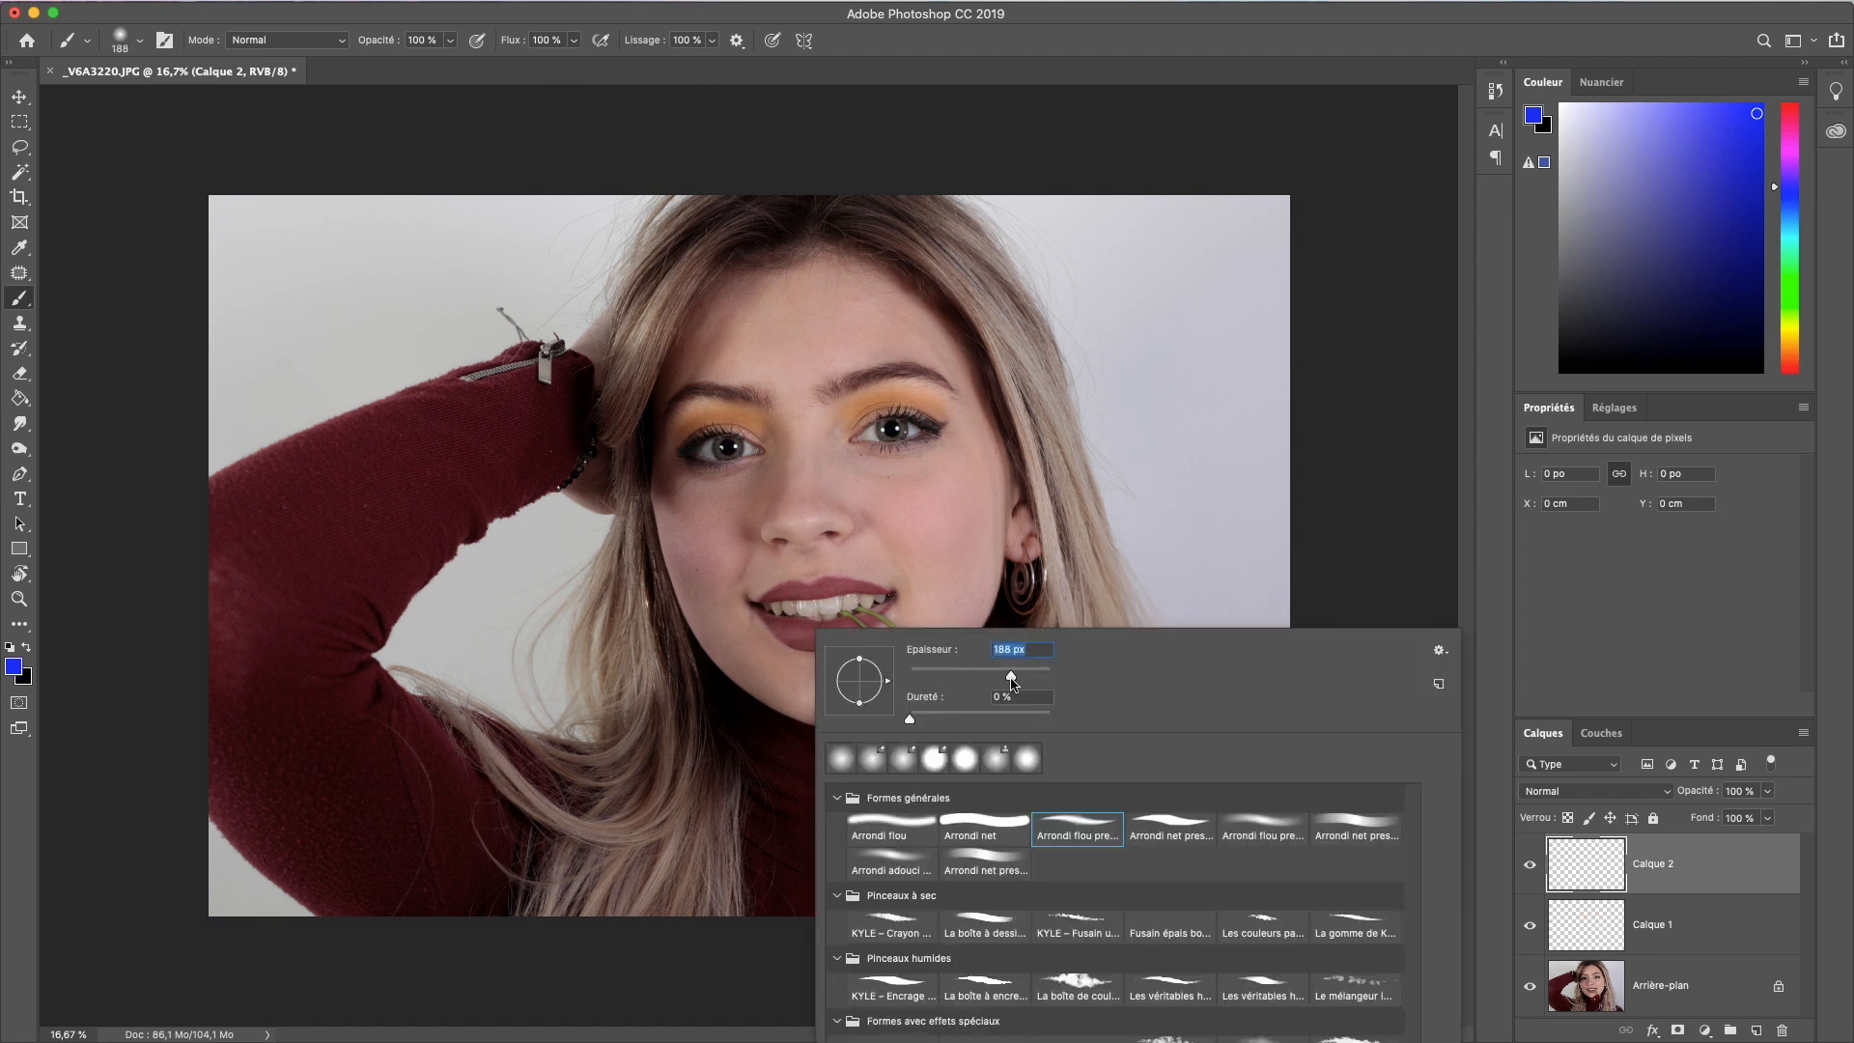
{"action": "mouse_move", "coordinate": [763, 618]}
{"action": "left_mouse_down"}
{"action": "mouse_move", "coordinate": [856, 638]}
{"action": "mouse_move", "coordinate": [889, 609]}
{"action": "mouse_move", "coordinate": [767, 626]}
{"action": "mouse_move", "coordinate": [775, 594]}
{"action": "mouse_move", "coordinate": [890, 592]}
{"action": "left_mouse_up"}
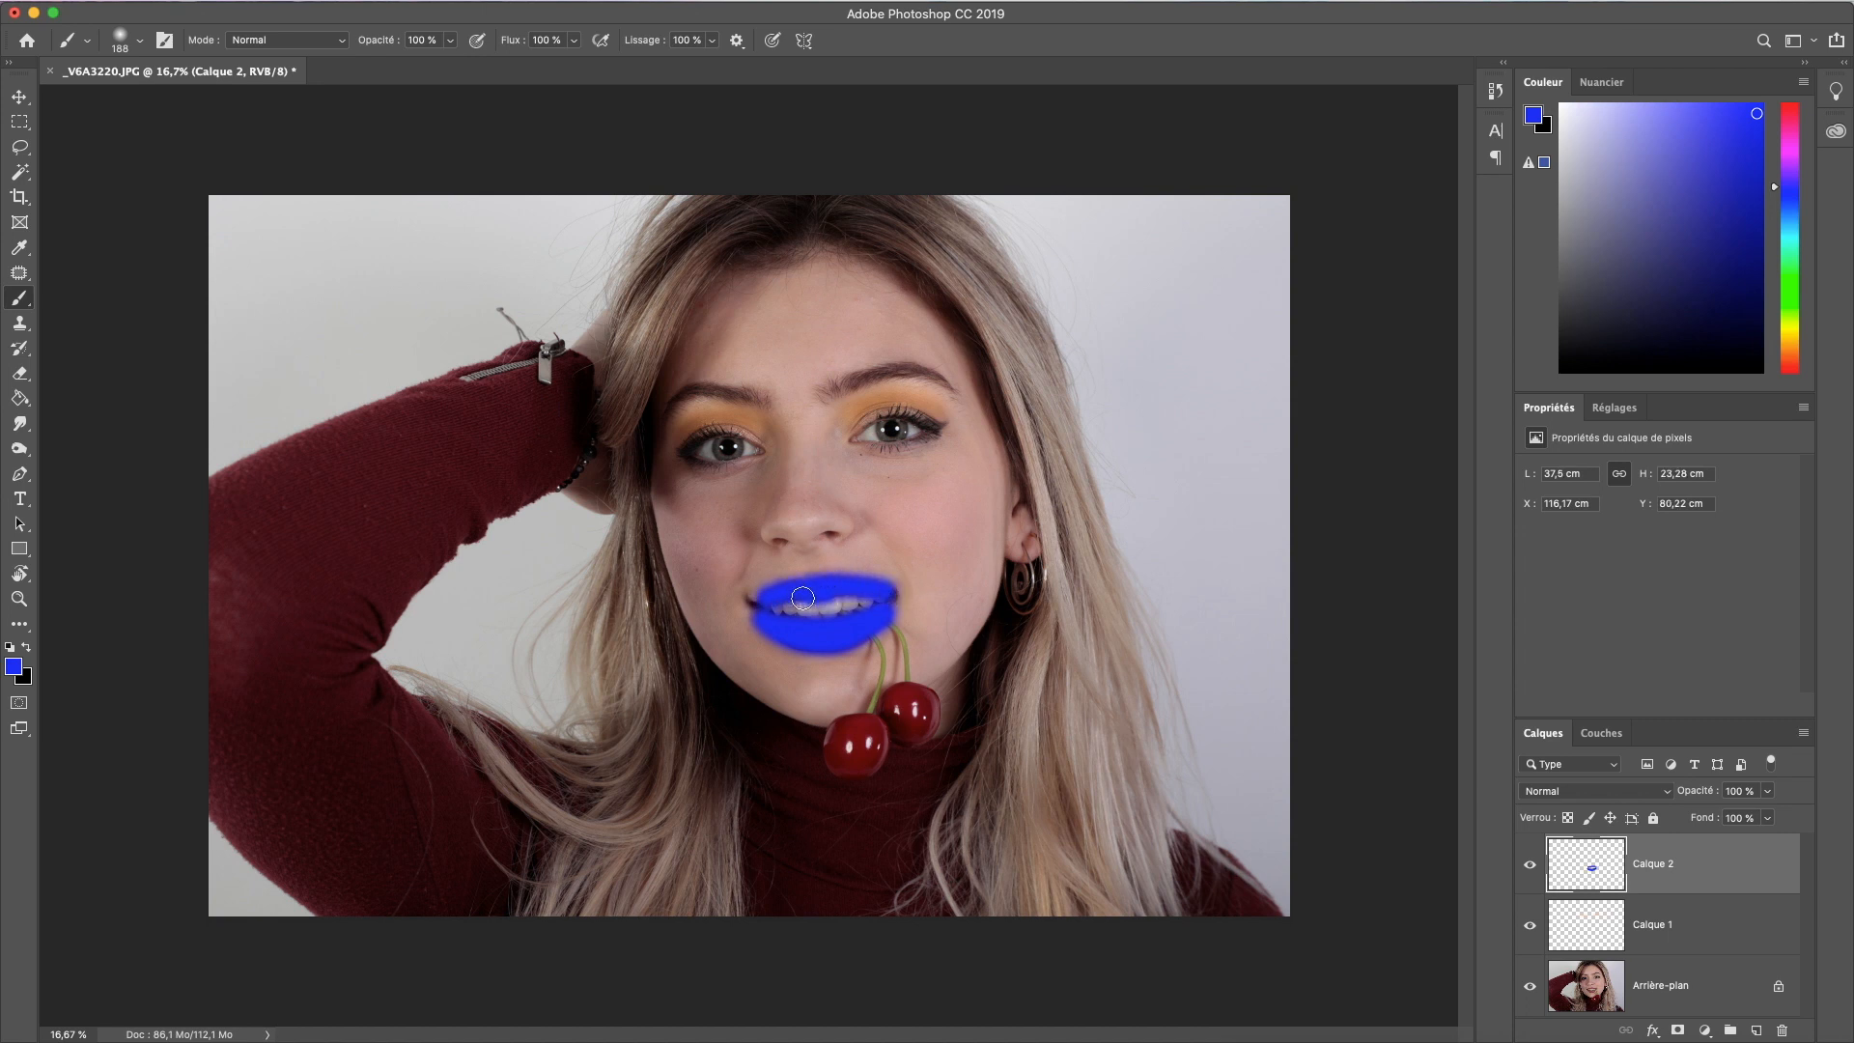
{"action": "left_click", "coordinate": [1667, 796]}
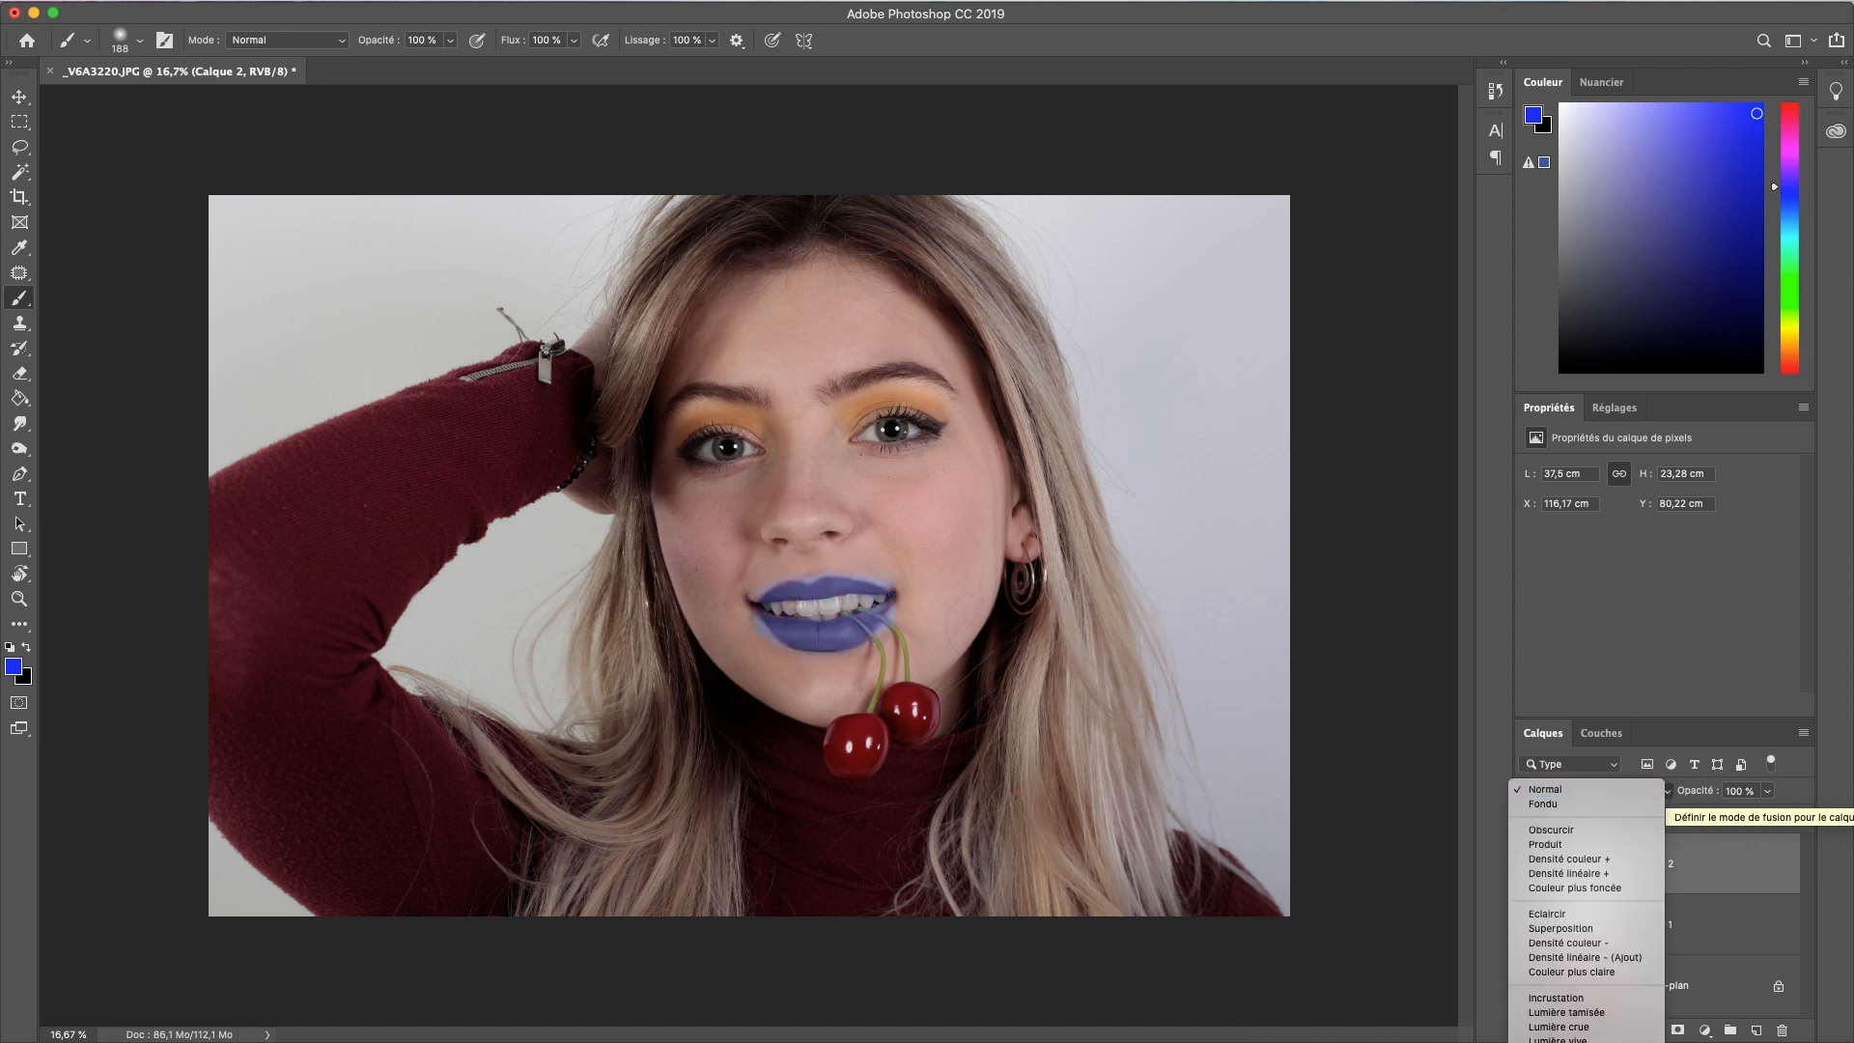
{"action": "left_click", "coordinate": [1547, 1041]}
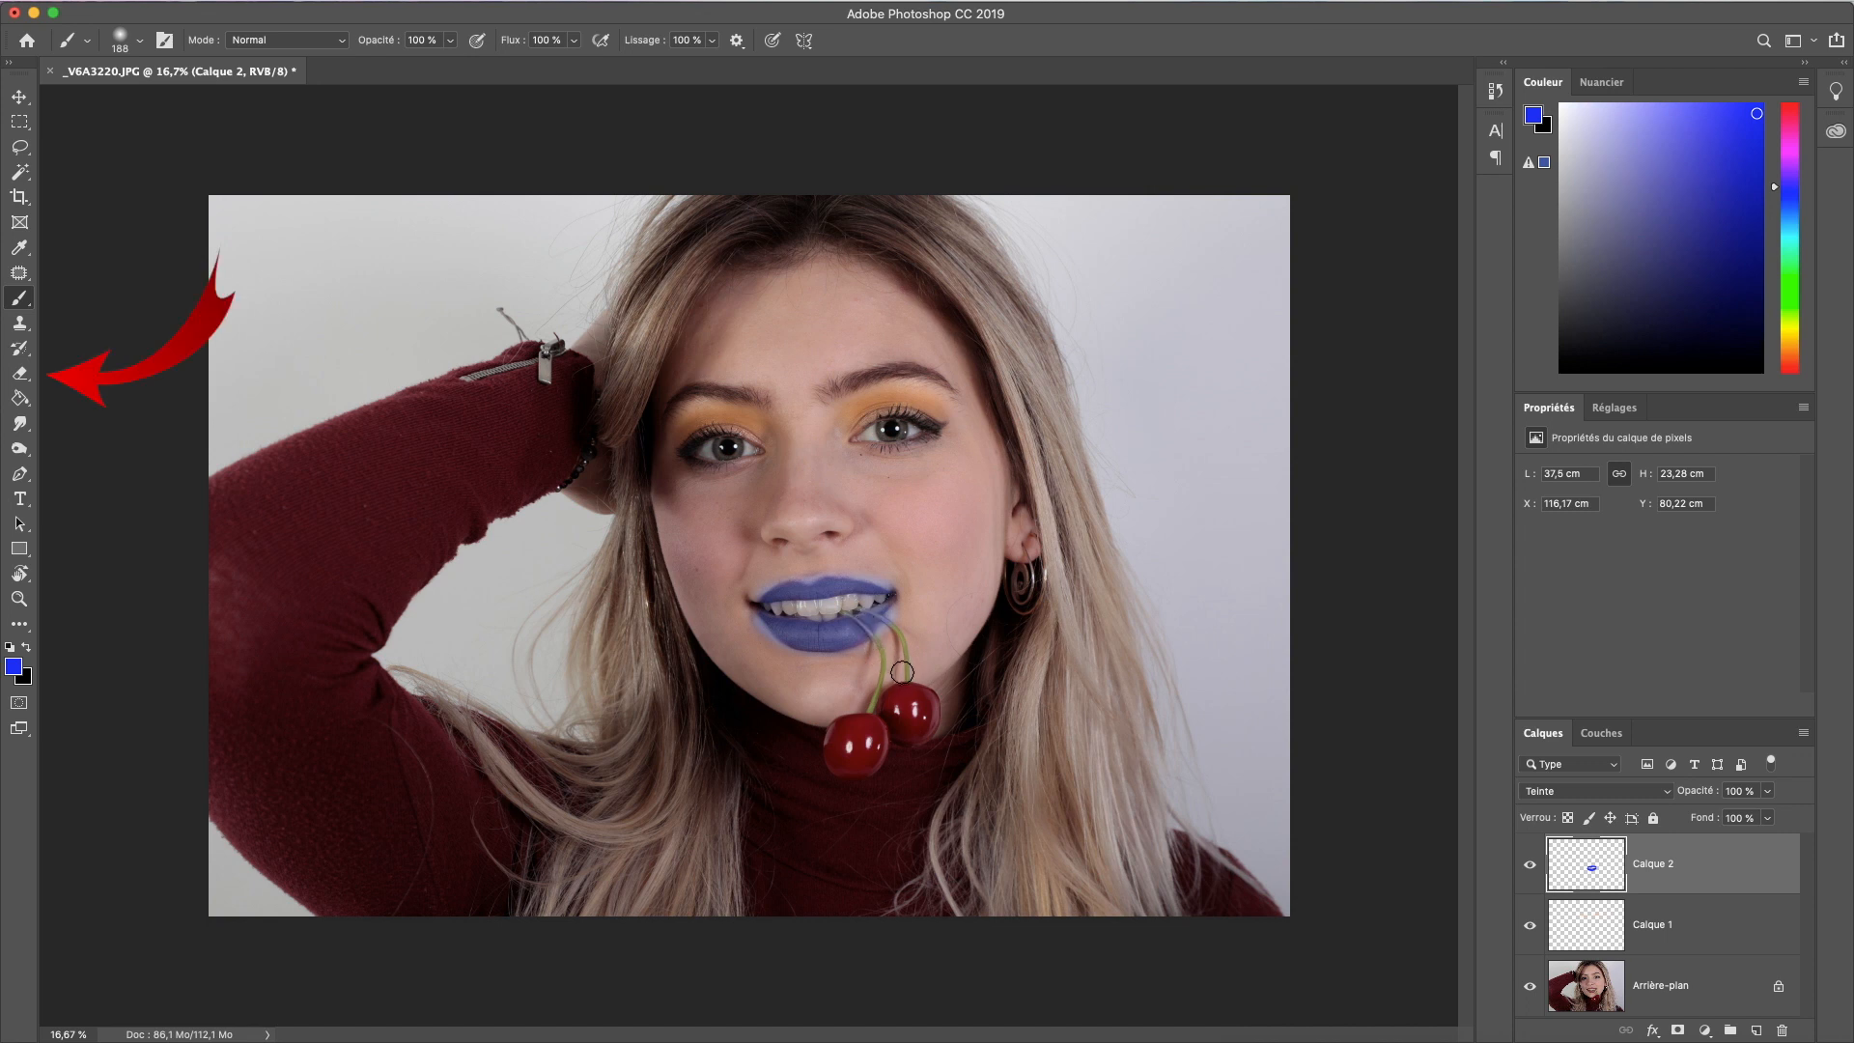
Step: Erase the blue spill around the lips using a 108 px eraser with 41 % hardness and 100 % flow
{"action": "left_click", "coordinate": [19, 373]}
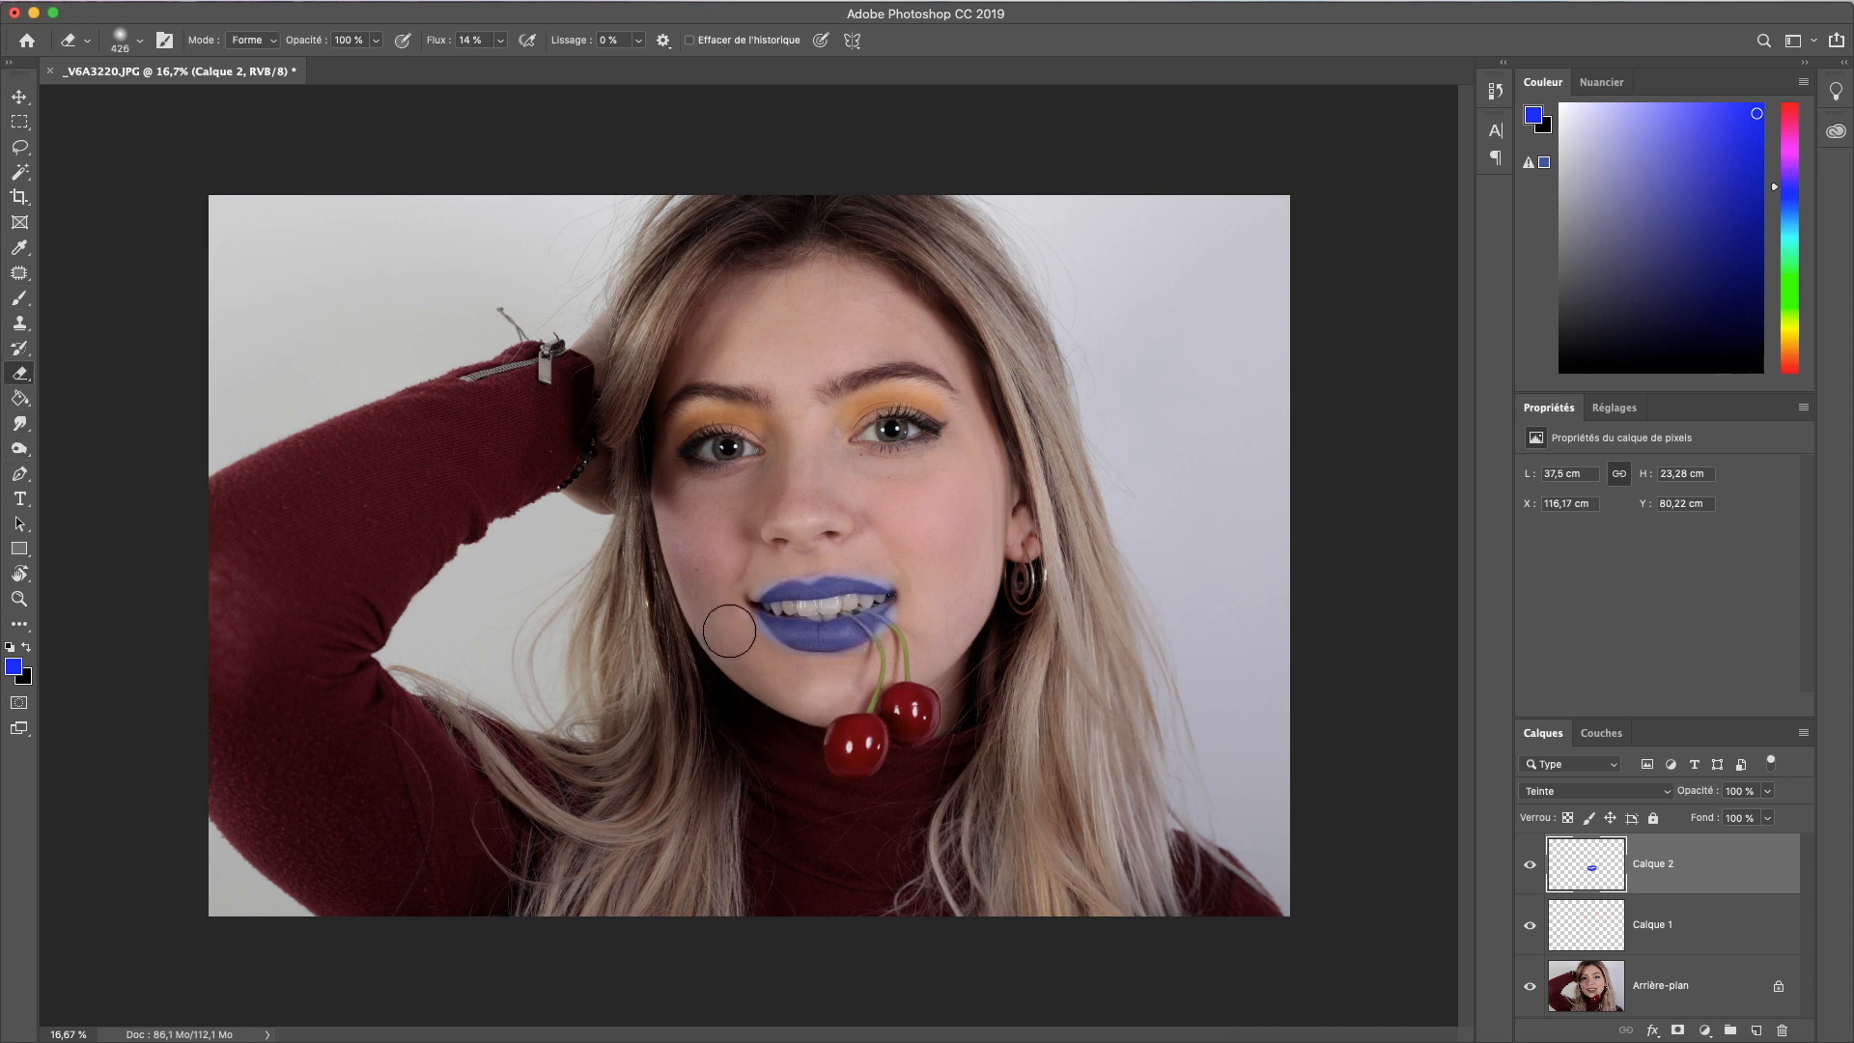
{"action": "right_click", "coordinate": [799, 661]}
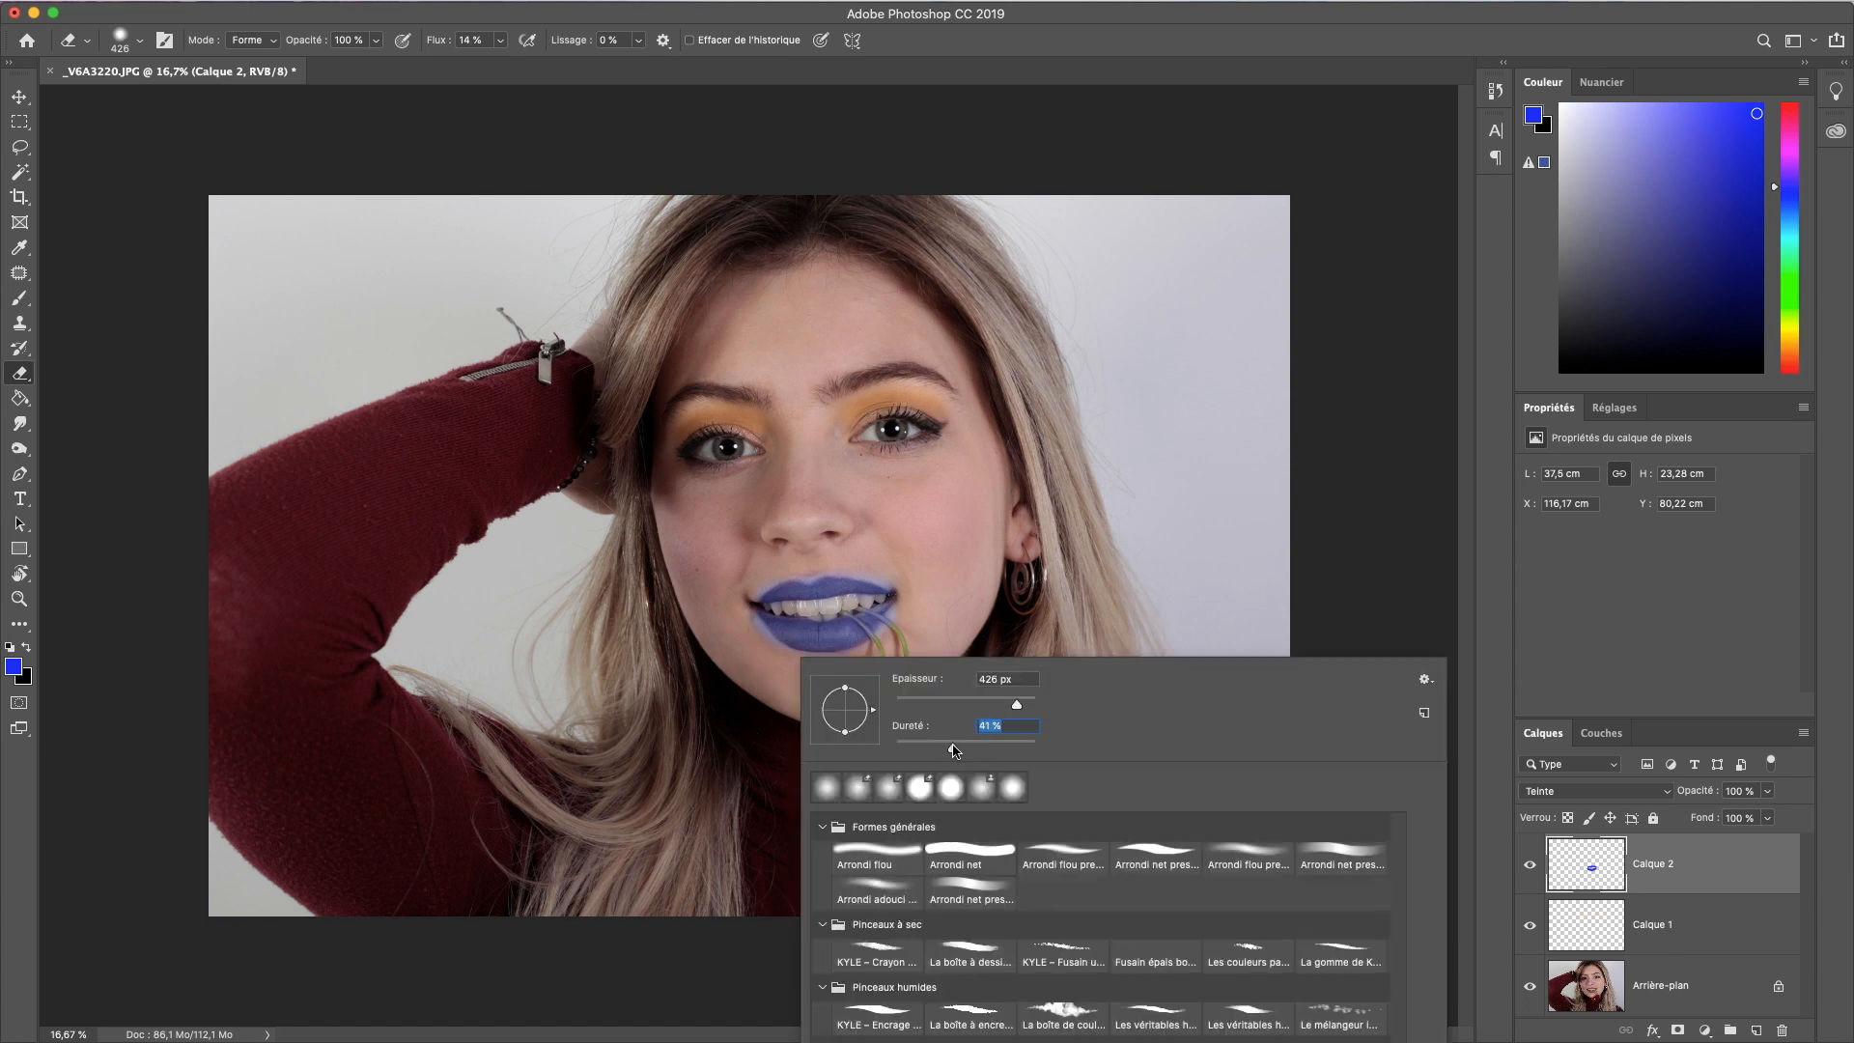
{"action": "left_click", "coordinate": [731, 639]}
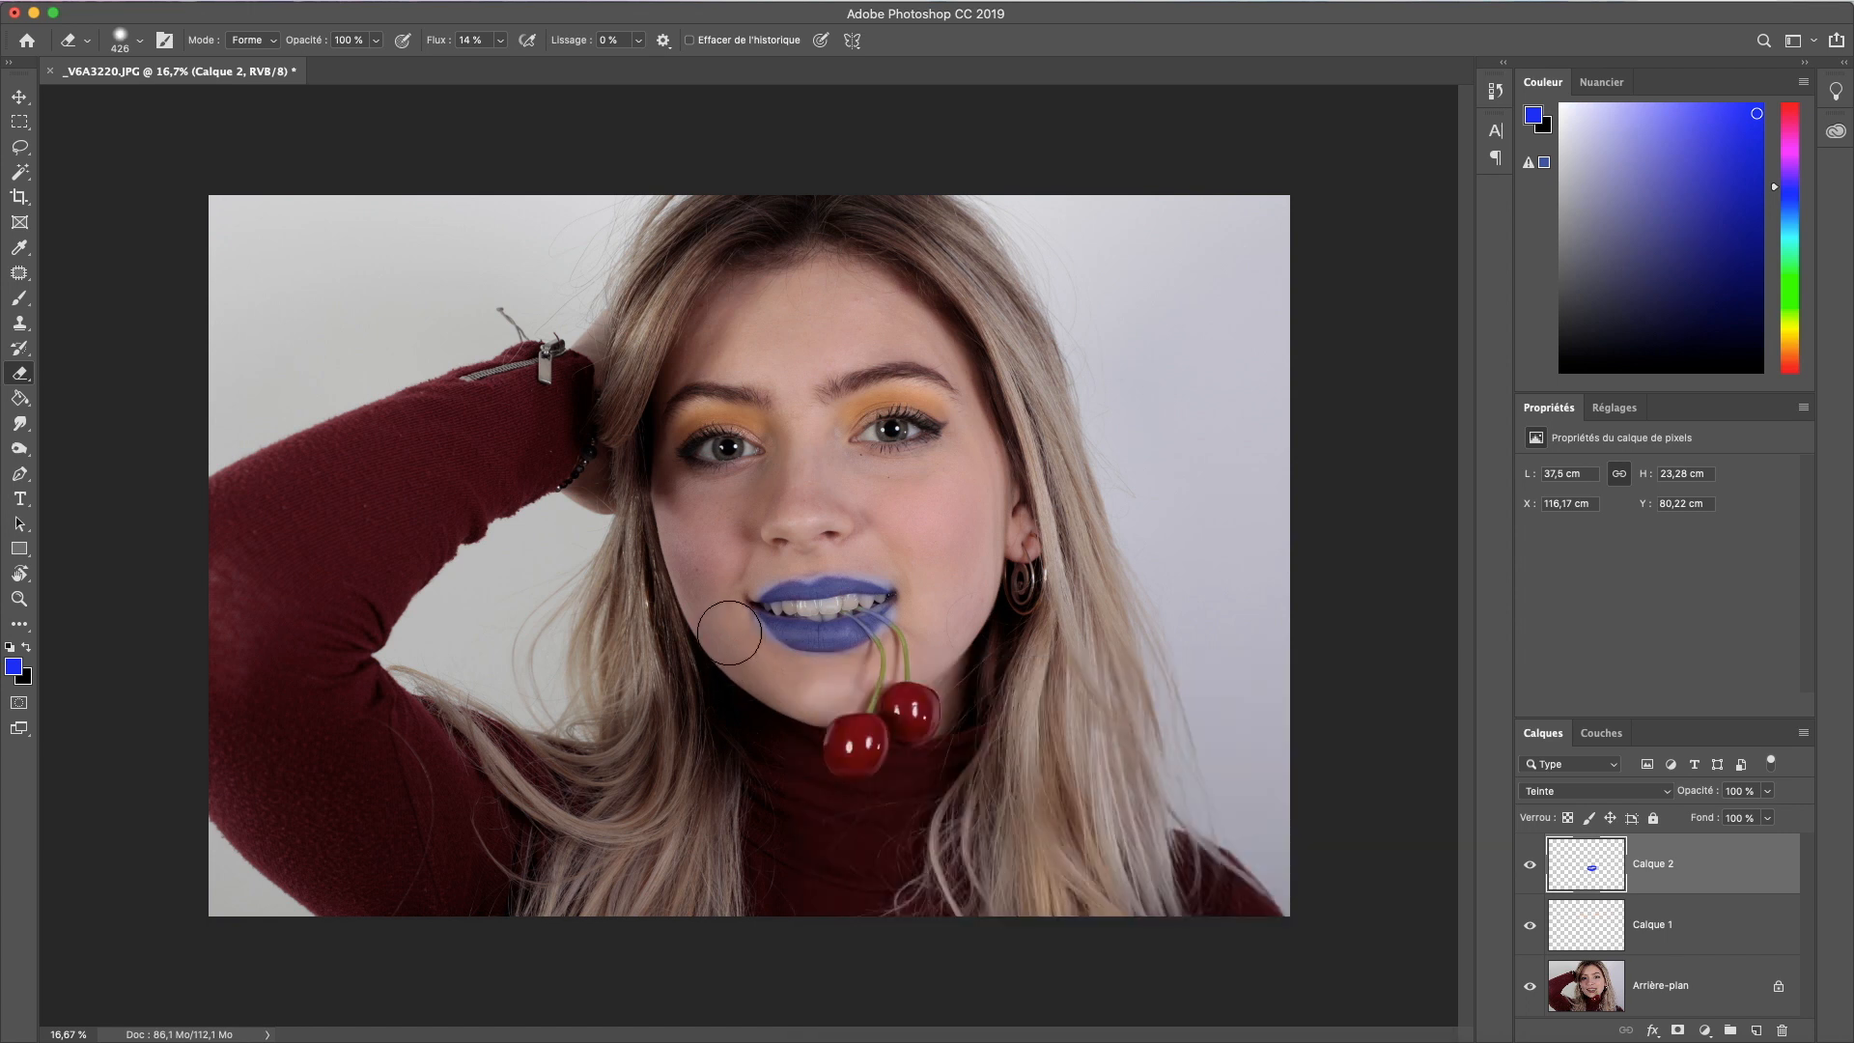
{"action": "right_click", "coordinate": [853, 660]}
{"action": "left_click", "coordinate": [1022, 708]}
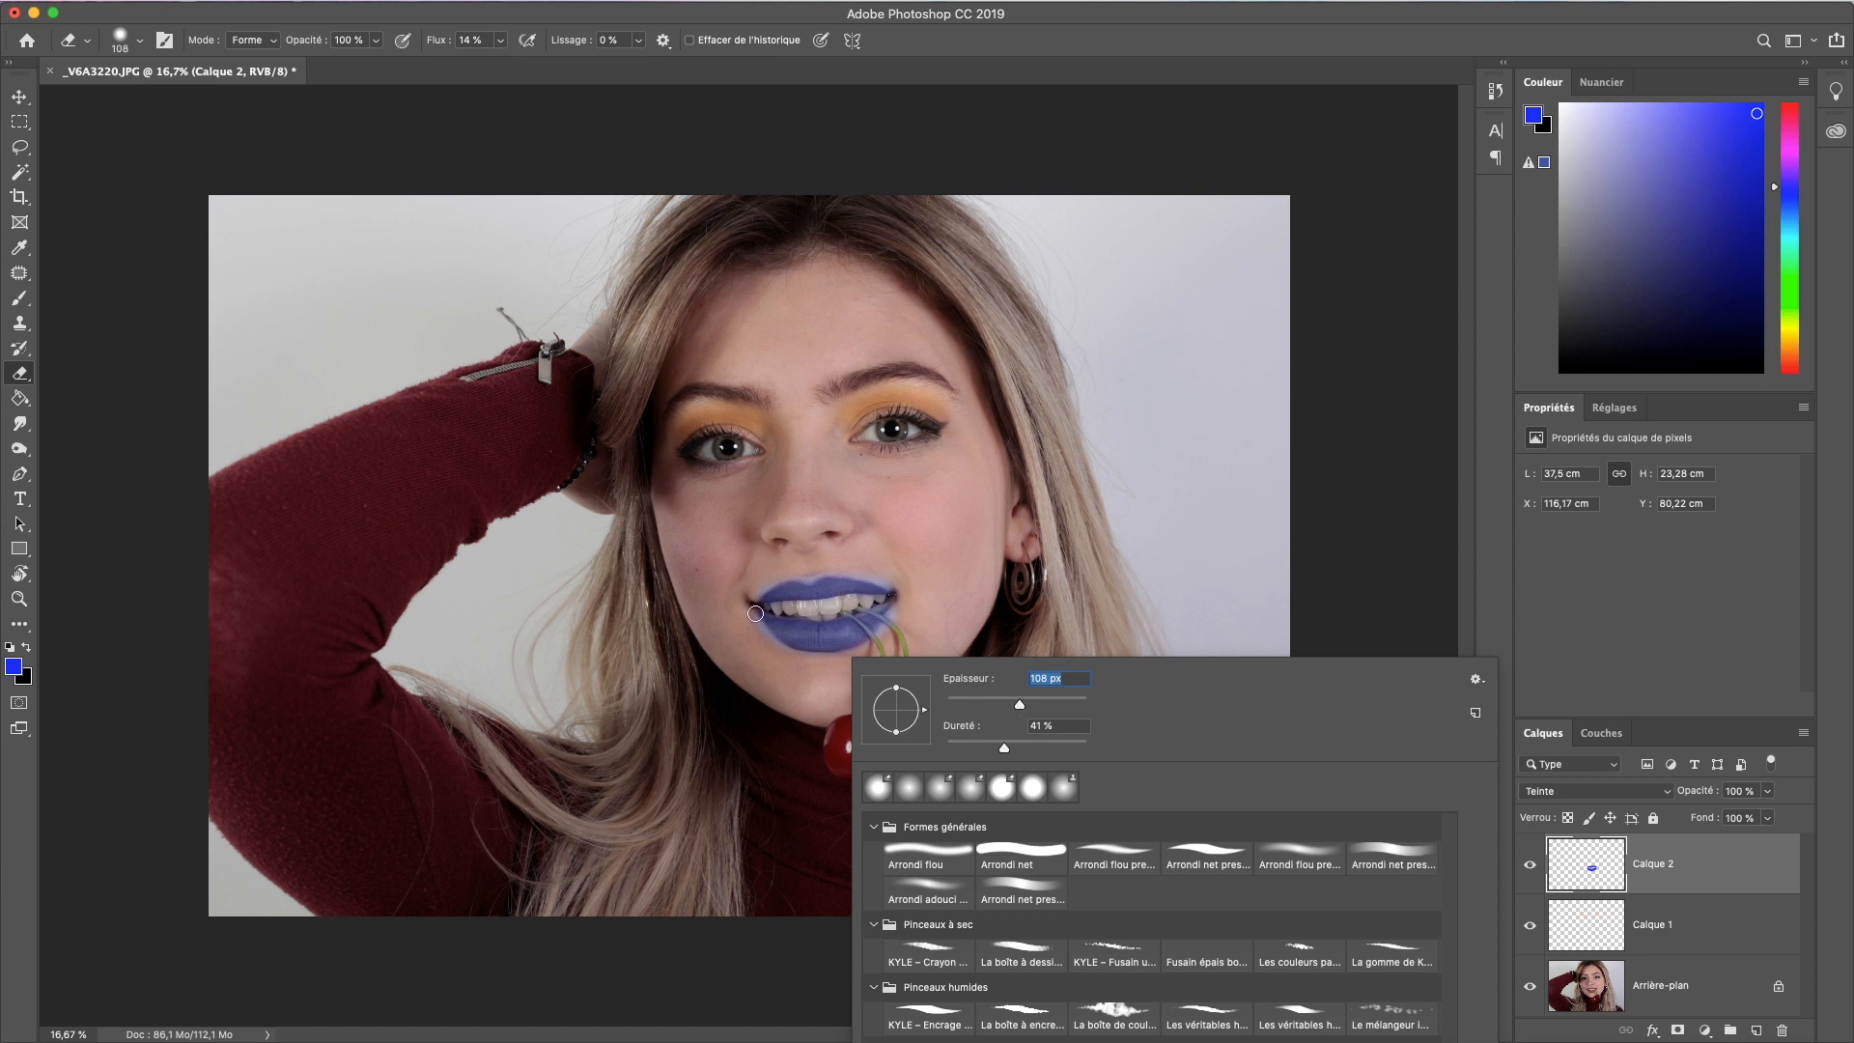
{"action": "left_click", "coordinate": [751, 620]}
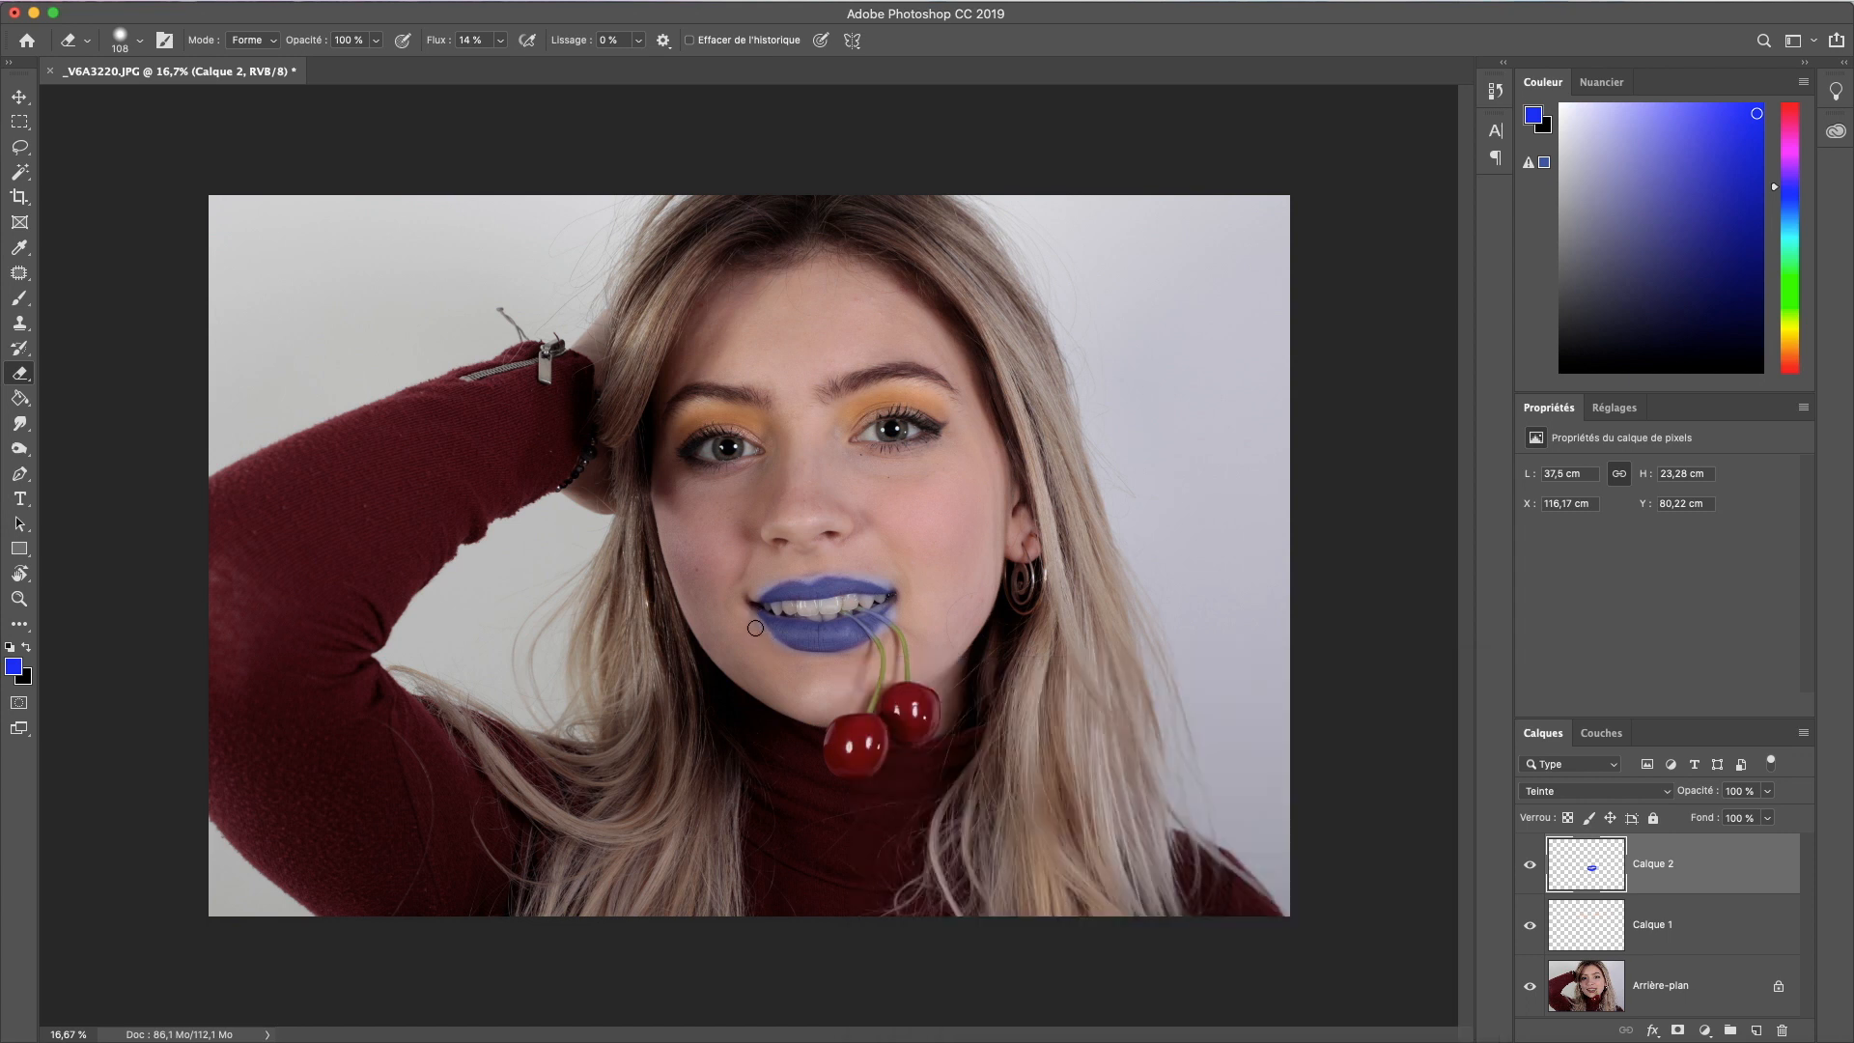
{"action": "left_click", "coordinate": [499, 49]}
{"action": "left_click_drag", "start_coordinate": [498, 64], "coordinate": [579, 64]}
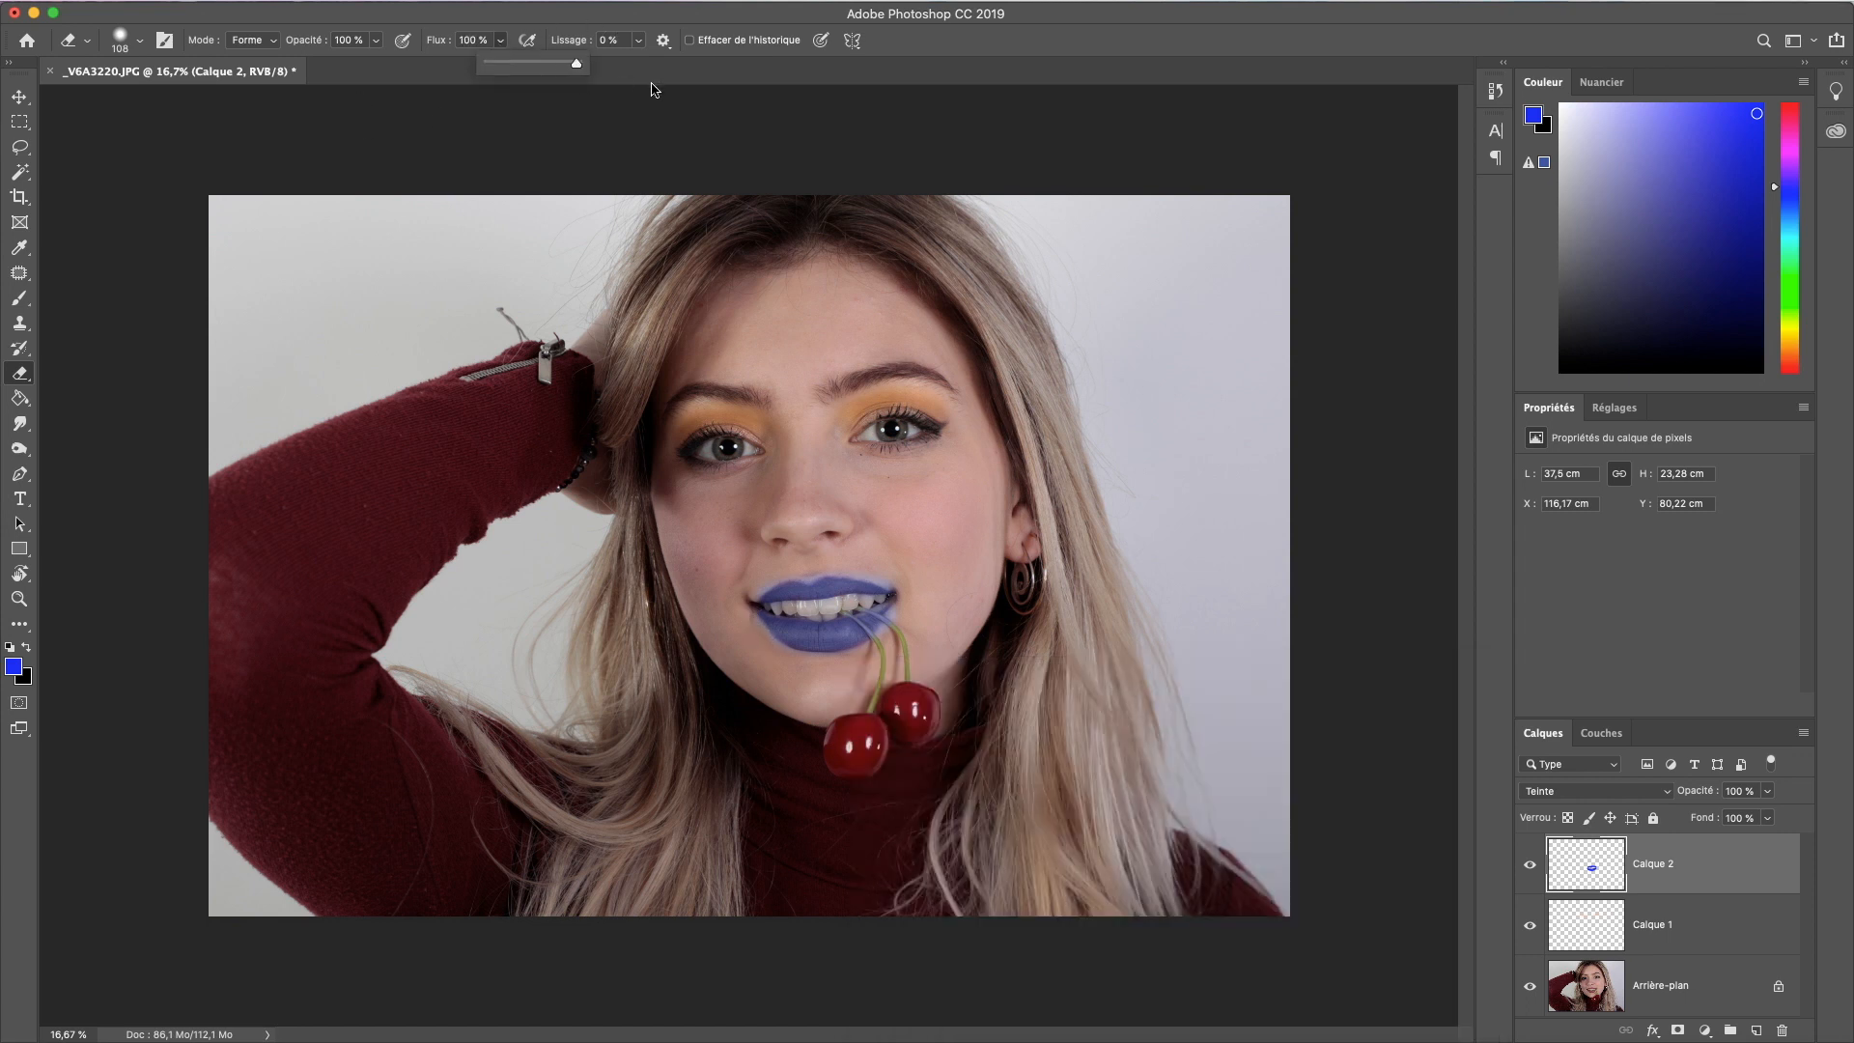
{"action": "left_click", "coordinate": [751, 626]}
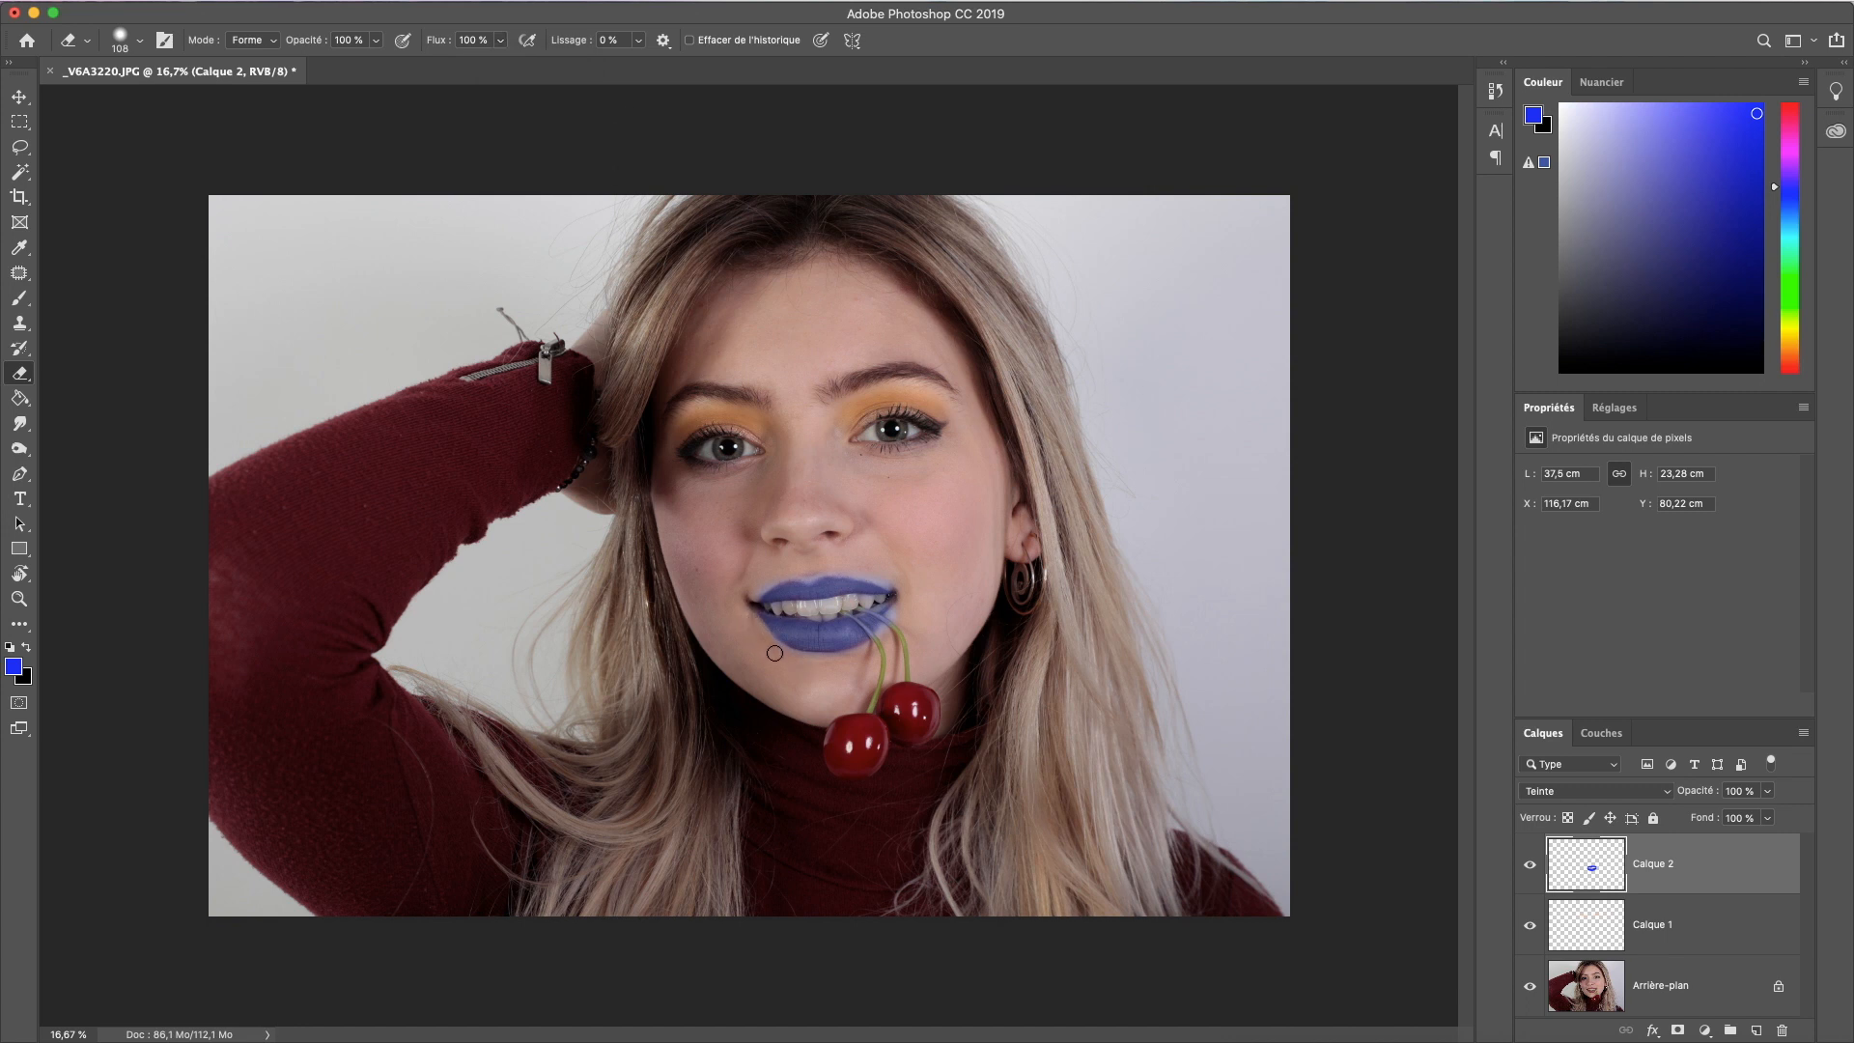
{"action": "mouse_move", "coordinate": [758, 630]}
{"action": "left_mouse_down"}
{"action": "mouse_move", "coordinate": [847, 659]}
{"action": "mouse_move", "coordinate": [888, 626]}
{"action": "mouse_move", "coordinate": [752, 597]}
{"action": "mouse_move", "coordinate": [807, 574]}
{"action": "mouse_move", "coordinate": [879, 616]}
{"action": "left_mouse_up"}
Step: Reduce the eraser to 23 px and clean up the remaining blue spill around the teeth and cherry stems
{"action": "key", "text": "bracketleft"}
{"action": "key", "text": "bracketleft"}
{"action": "key", "text": "bracketleft"}
{"action": "key", "text": "bracketleft"}
{"action": "key", "text": "bracketleft"}
{"action": "key", "text": "bracketleft"}
{"action": "key", "text": "super+plus"}
{"action": "right_click", "coordinate": [958, 618]}
{"action": "left_click_drag", "start_coordinate": [1087, 680], "coordinate": [1074, 680]}
{"action": "key", "text": "Return"}
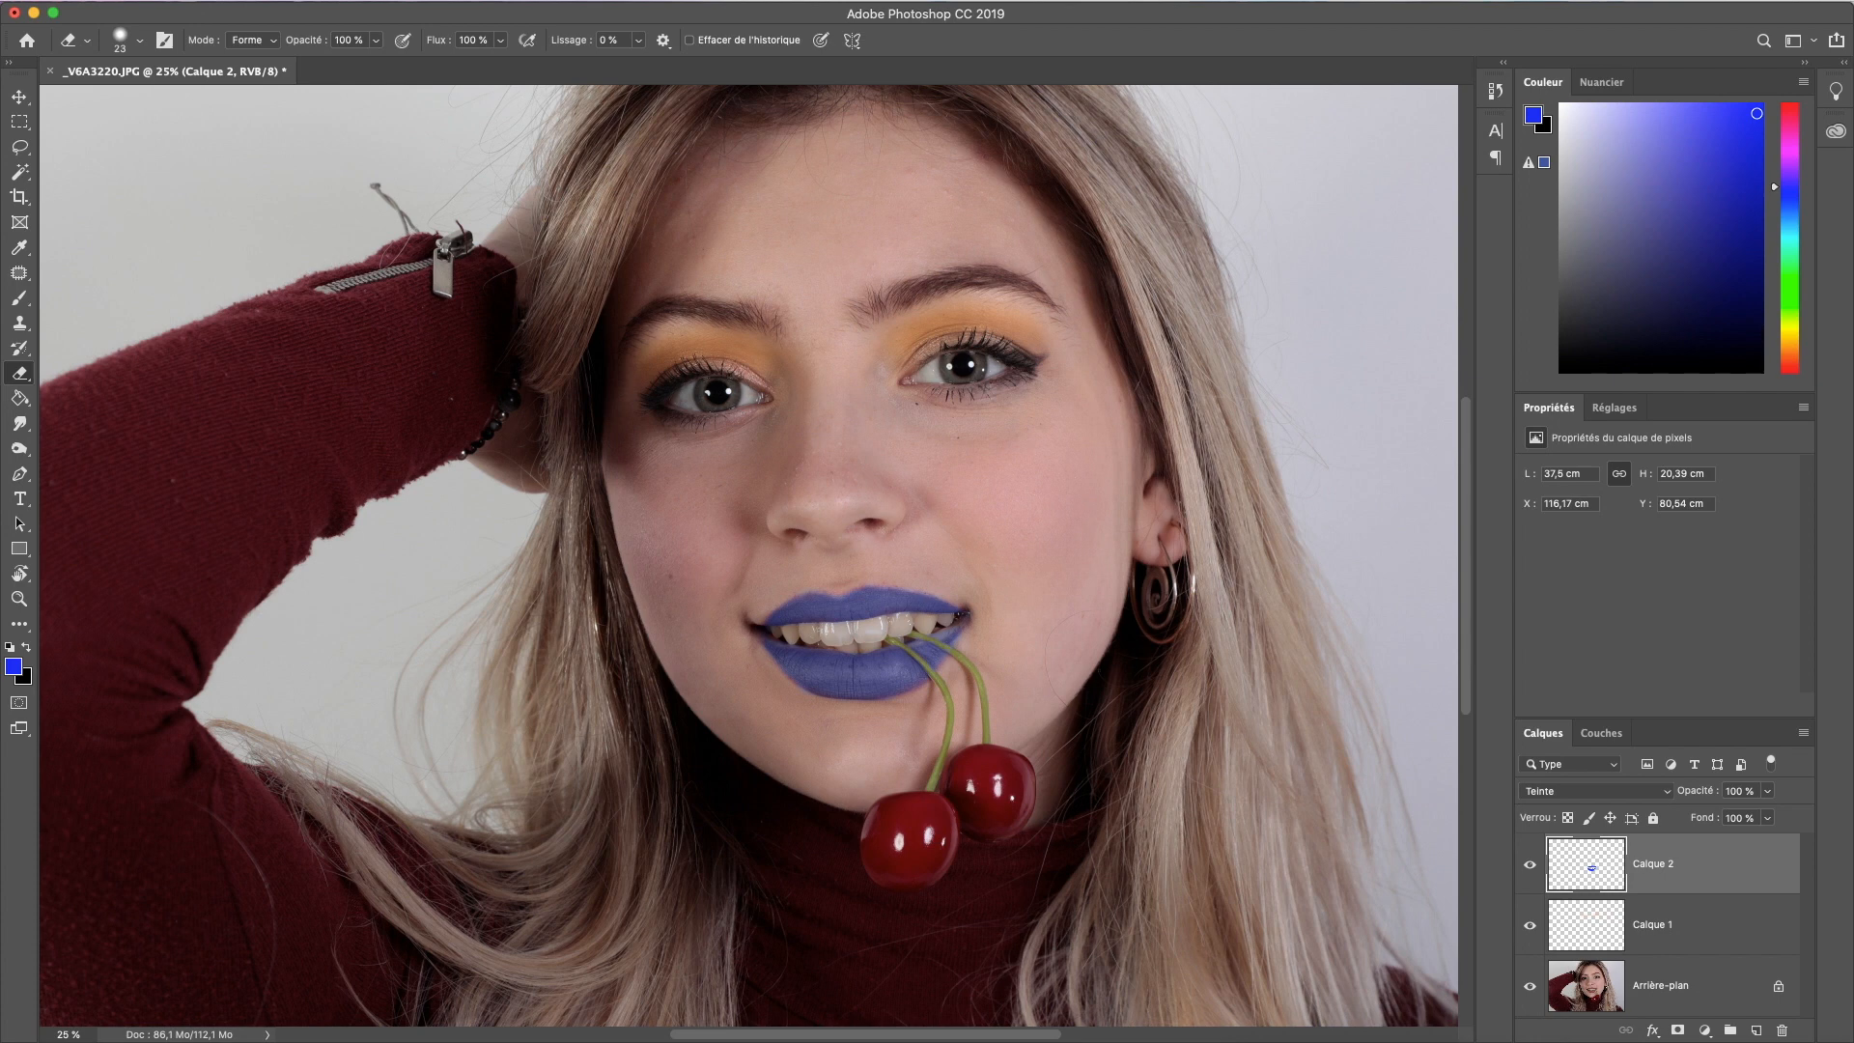
{"action": "key", "text": "super+minus"}
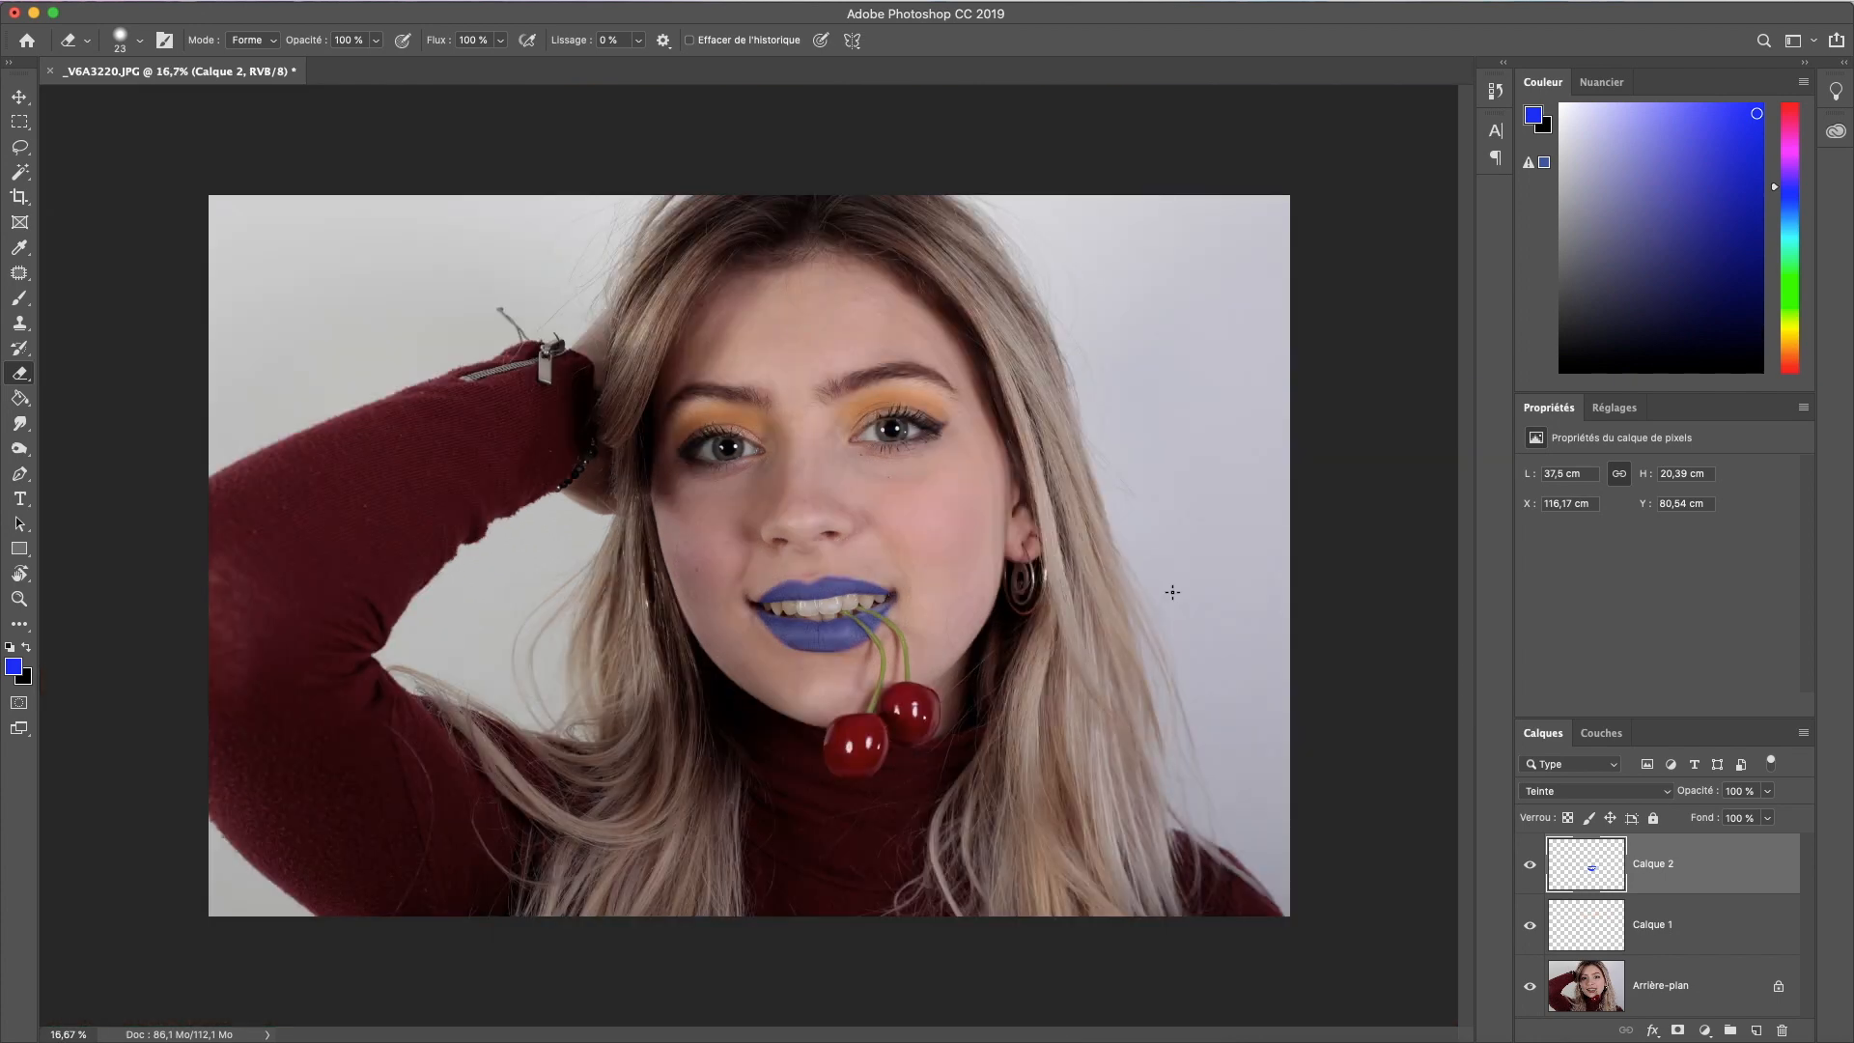
Step: Create a new layer above the lip layer and set the foreground colour to red fa0505
{"action": "left_click", "coordinate": [1755, 1031]}
{"action": "left_click", "coordinate": [25, 647]}
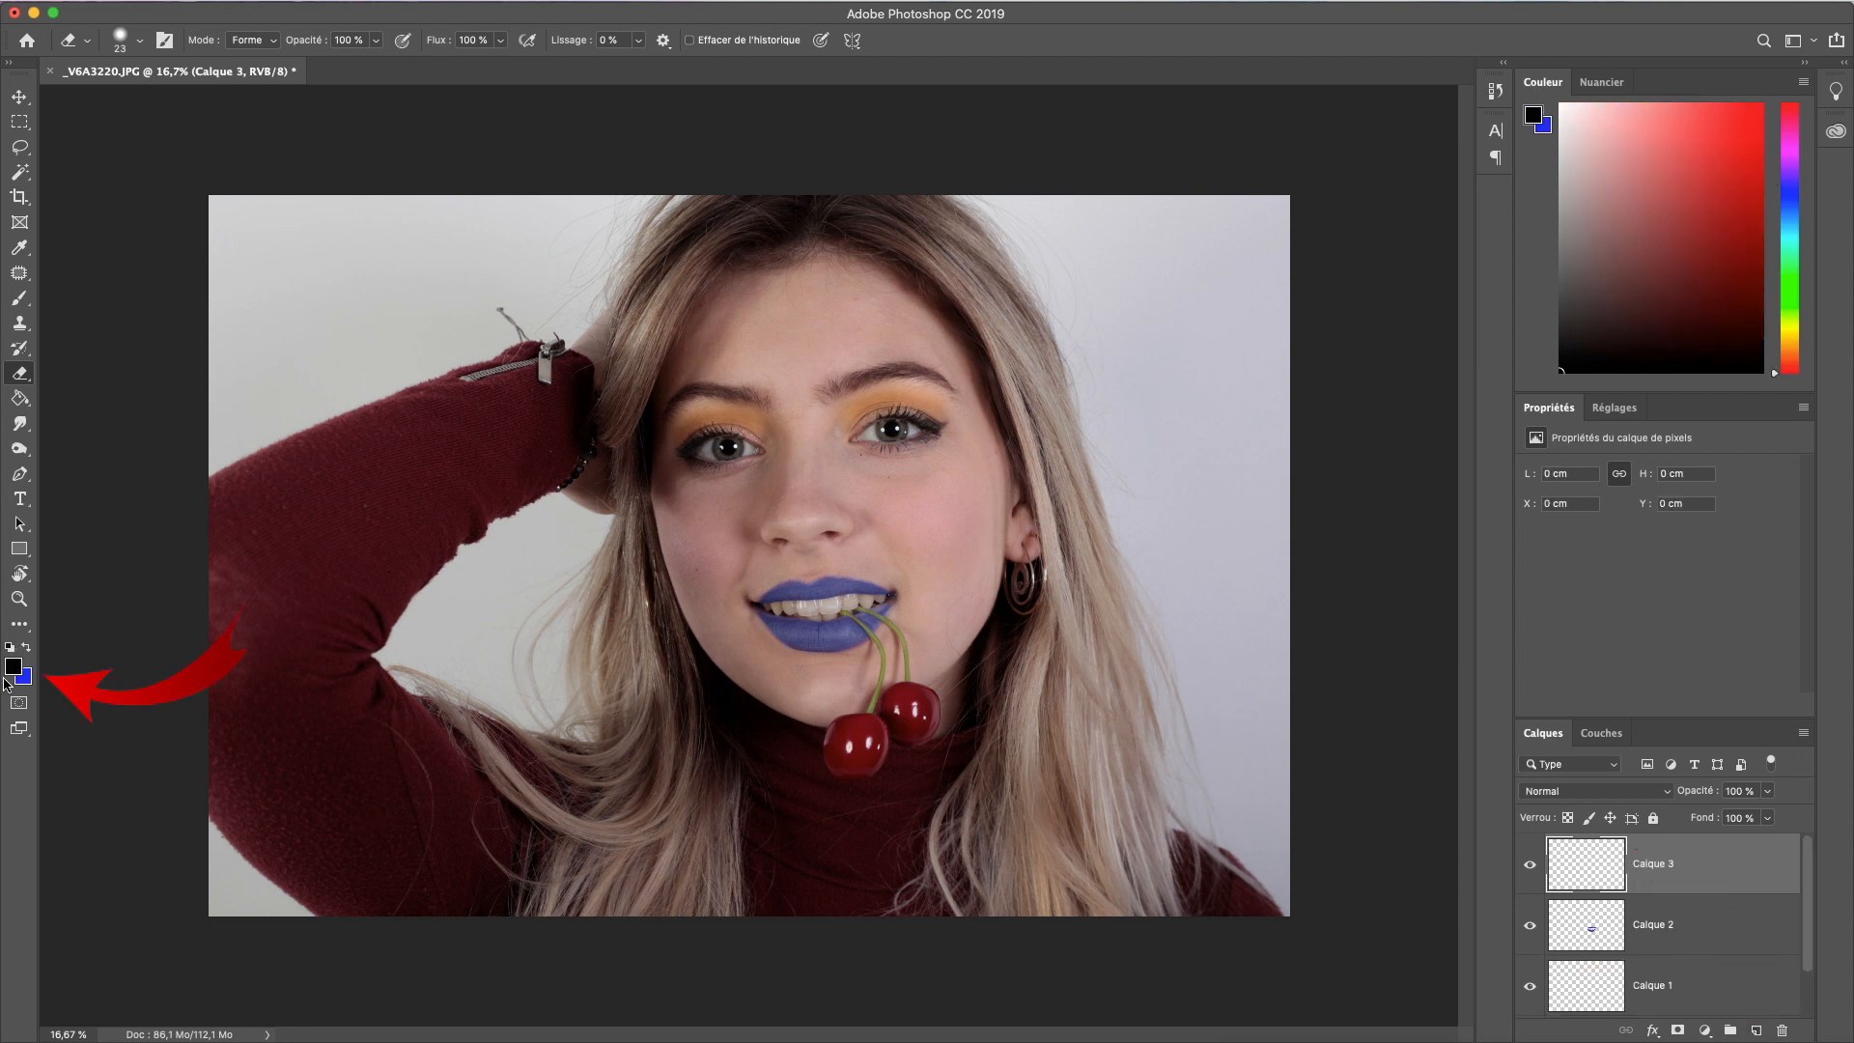
{"action": "left_click", "coordinate": [14, 667]}
{"action": "type", "text": "ff0000"}
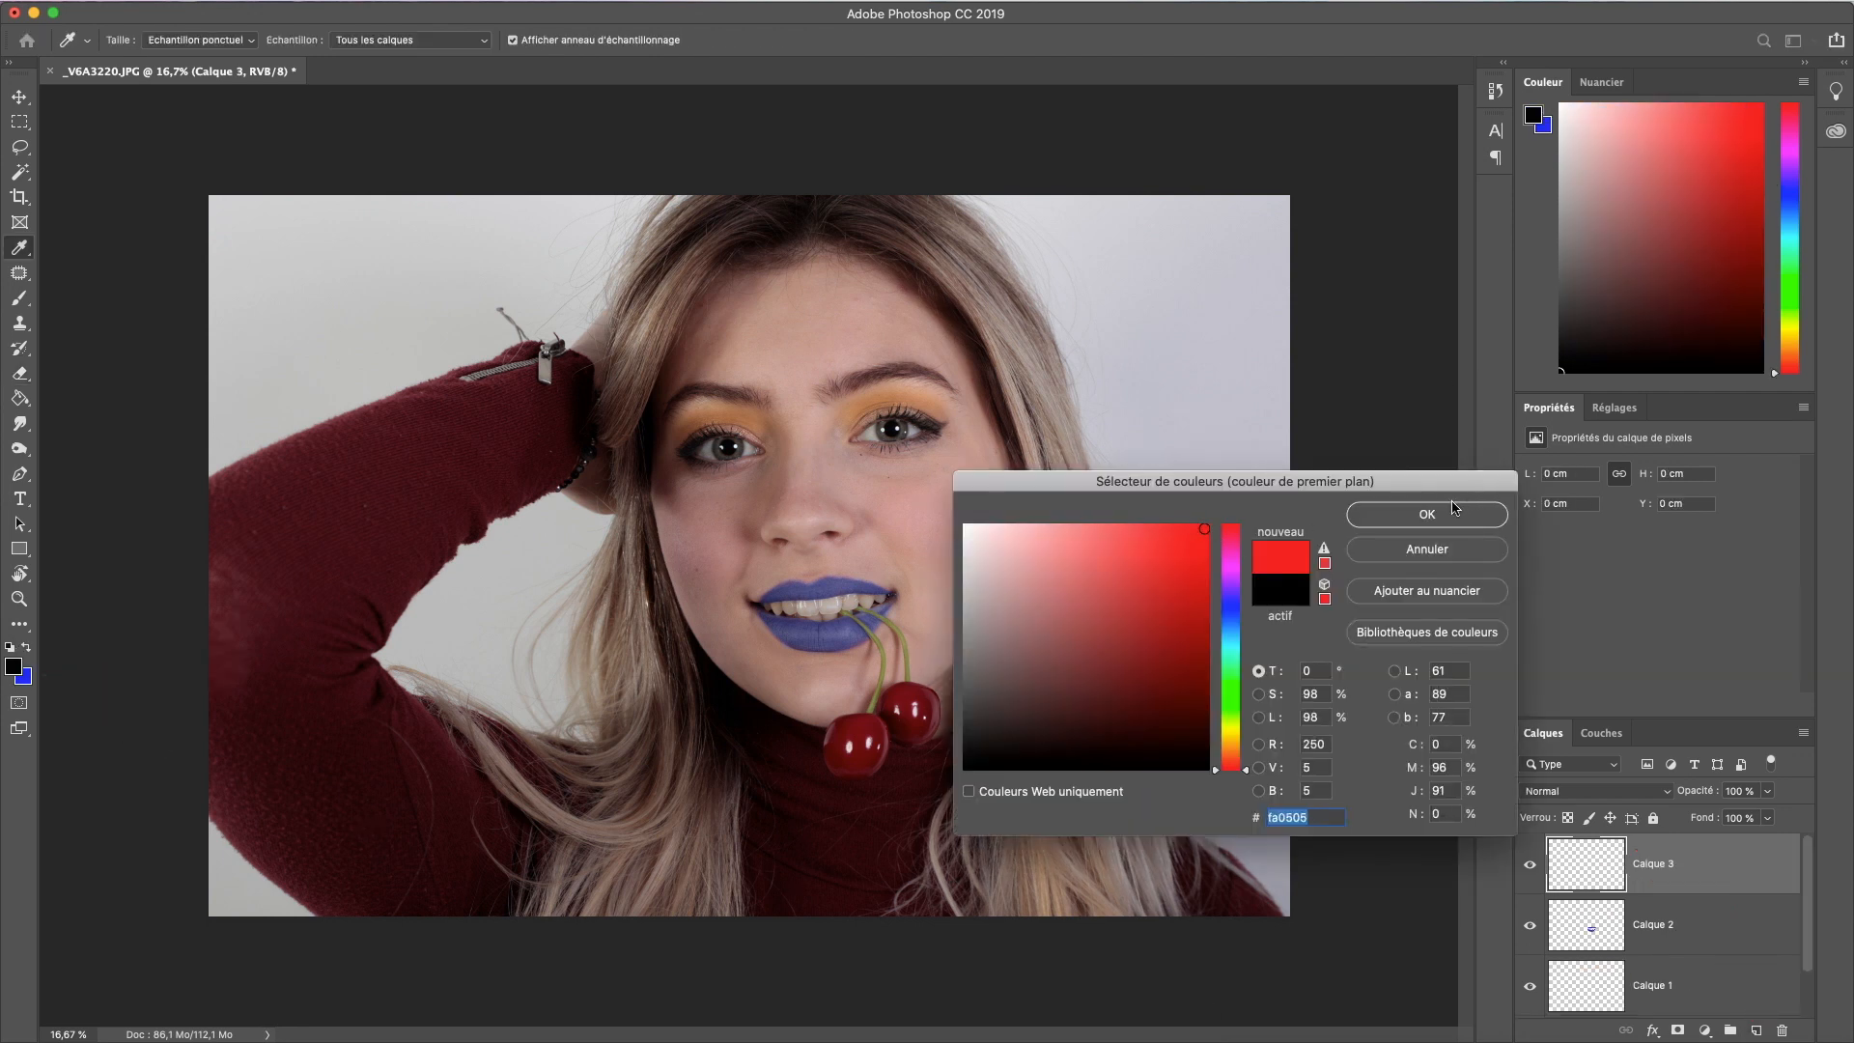
{"action": "left_click", "coordinate": [1427, 513]}
Step: Paint red blush on both cheeks using a soft 467 px brush at 15 % flow
{"action": "key", "text": "b"}
{"action": "right_click", "coordinate": [959, 512]}
{"action": "left_click", "coordinate": [1182, 565]}
{"action": "left_click", "coordinate": [931, 509]}
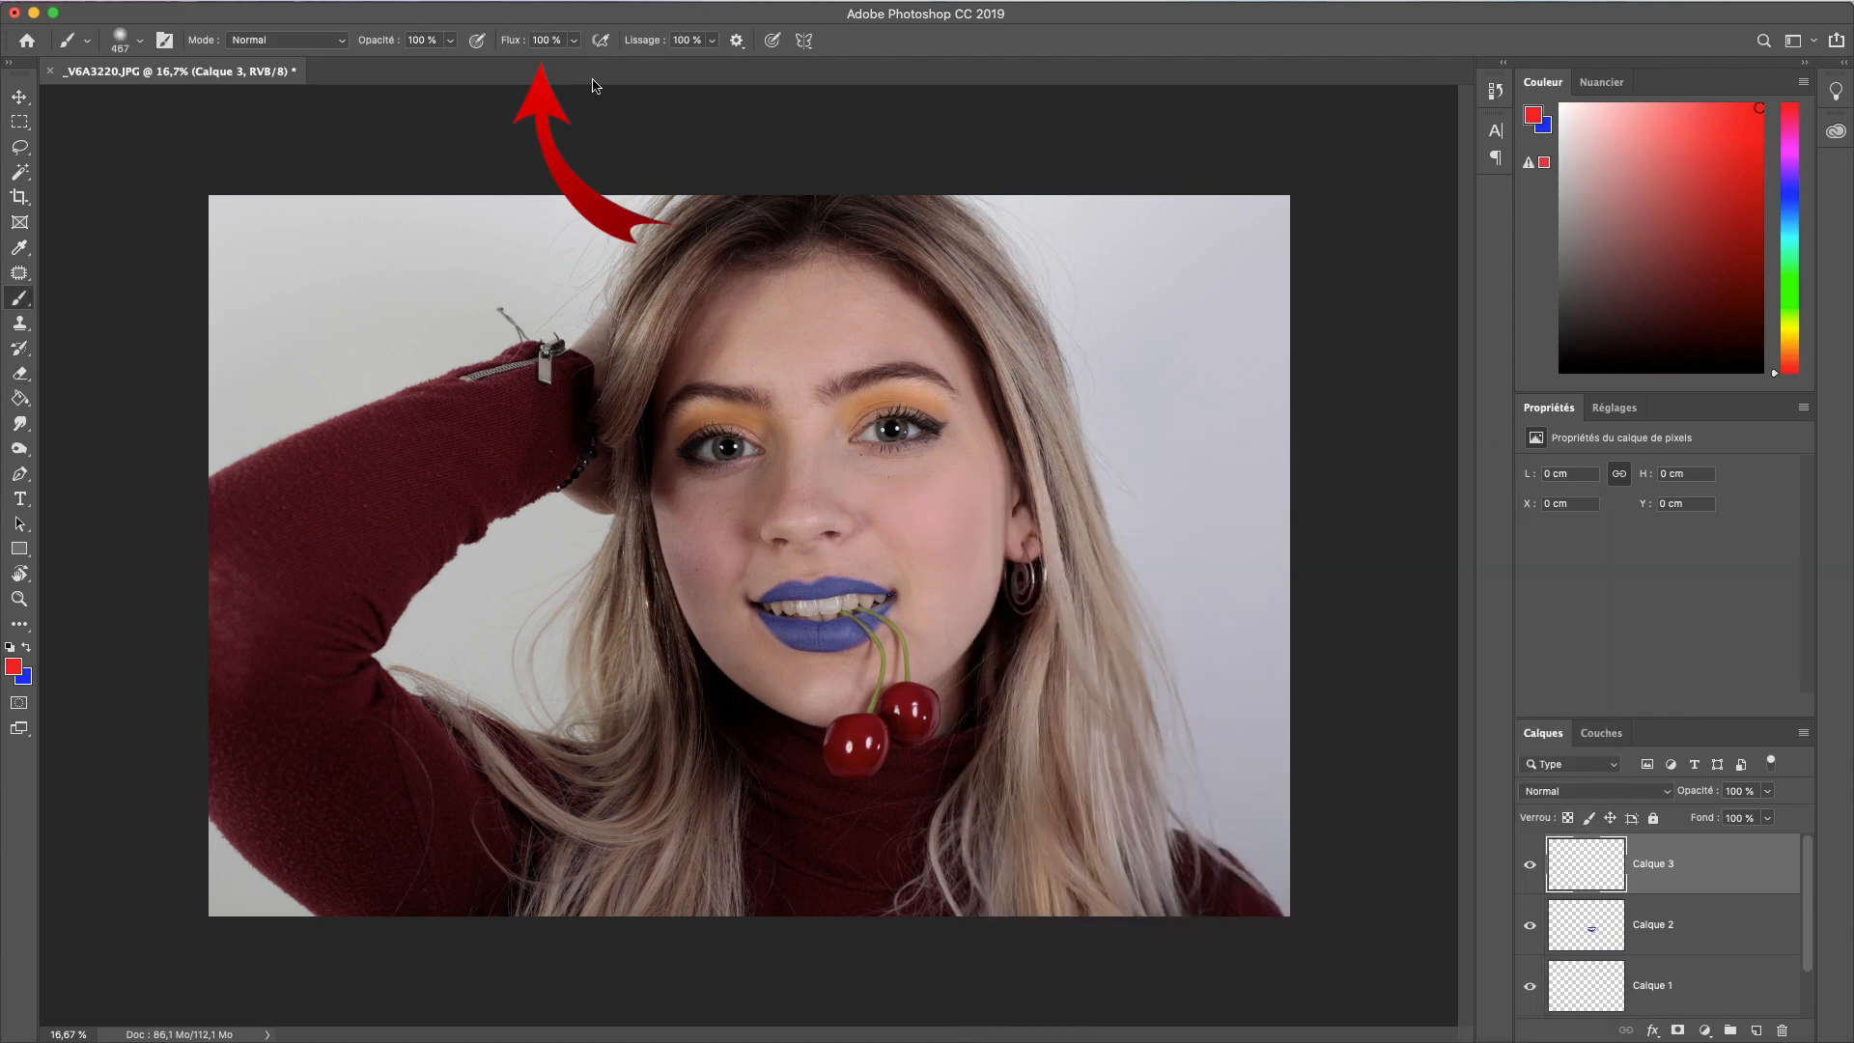
{"action": "left_click", "coordinate": [574, 39]}
{"action": "left_click_drag", "start_coordinate": [579, 60], "coordinate": [499, 69]}
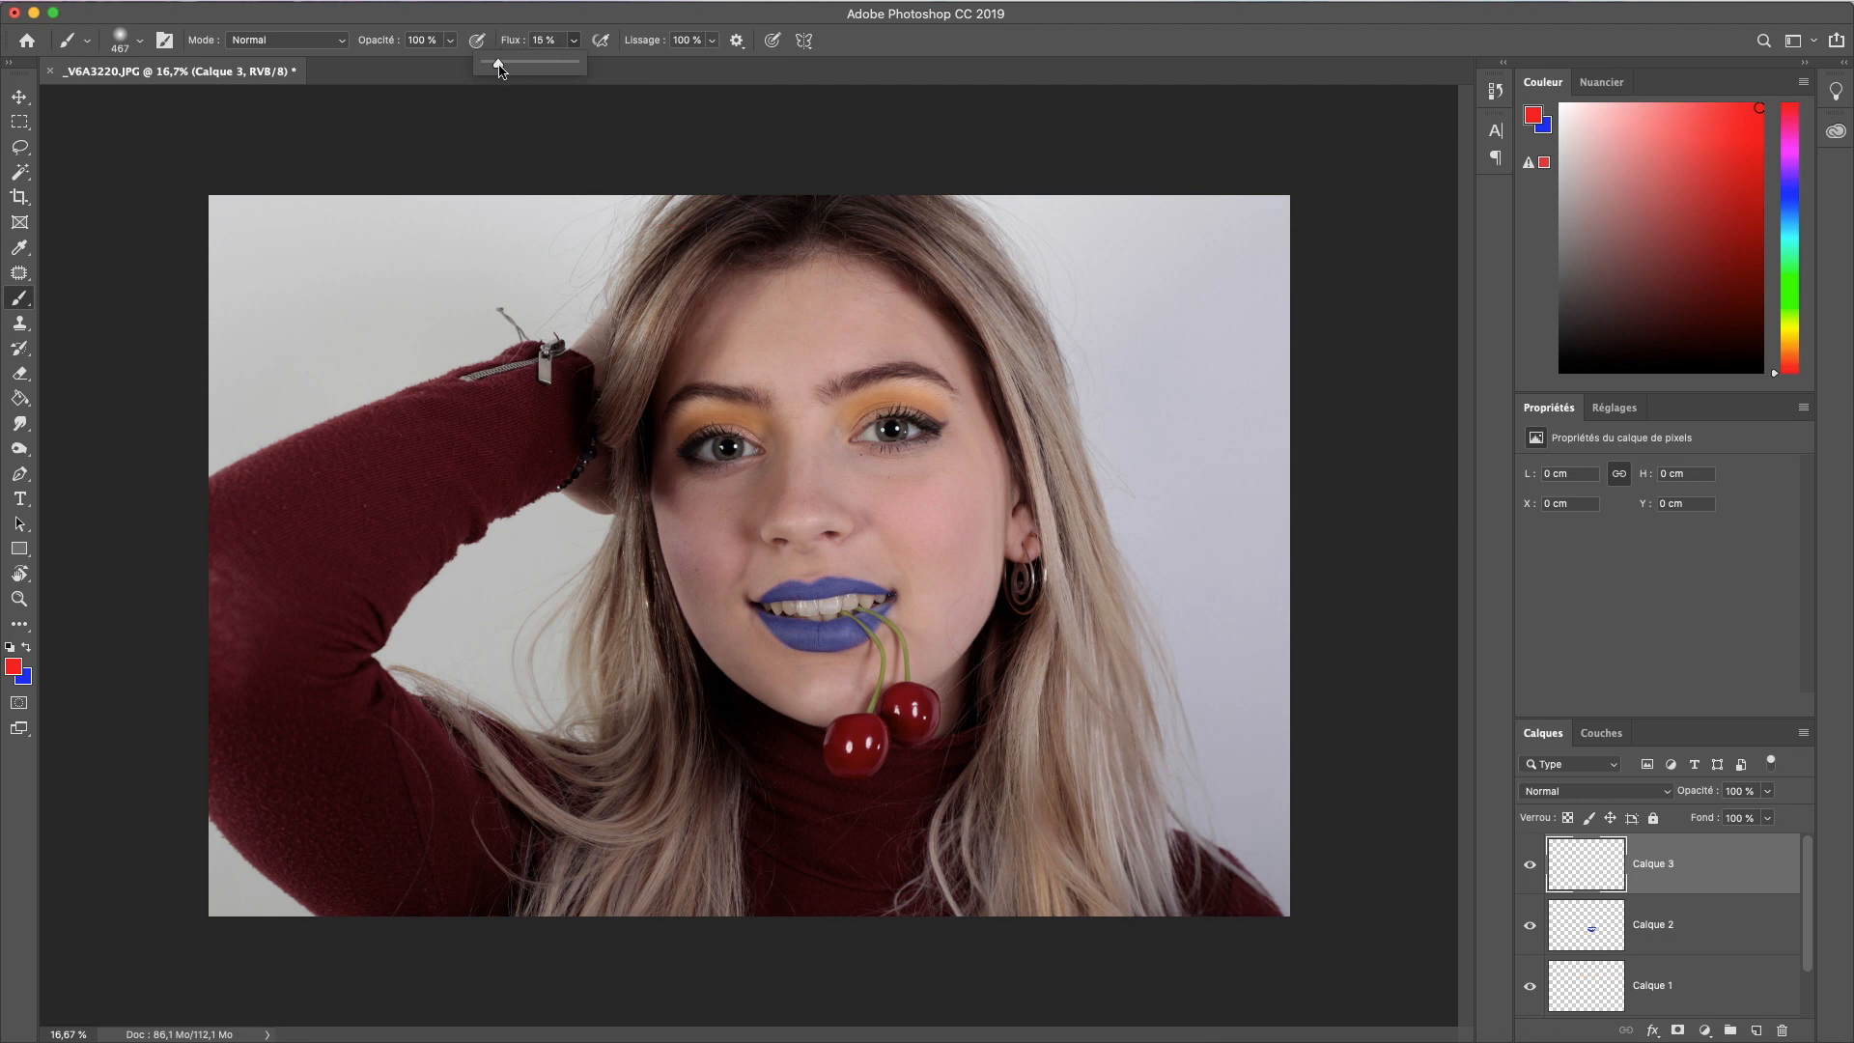
{"action": "mouse_move", "coordinate": [894, 505]}
{"action": "left_mouse_down"}
{"action": "mouse_move", "coordinate": [950, 567]}
{"action": "mouse_move", "coordinate": [963, 558]}
{"action": "mouse_move", "coordinate": [970, 508]}
{"action": "mouse_move", "coordinate": [951, 484]}
{"action": "mouse_move", "coordinate": [981, 541]}
{"action": "mouse_move", "coordinate": [918, 483]}
{"action": "mouse_move", "coordinate": [948, 506]}
{"action": "left_mouse_up"}
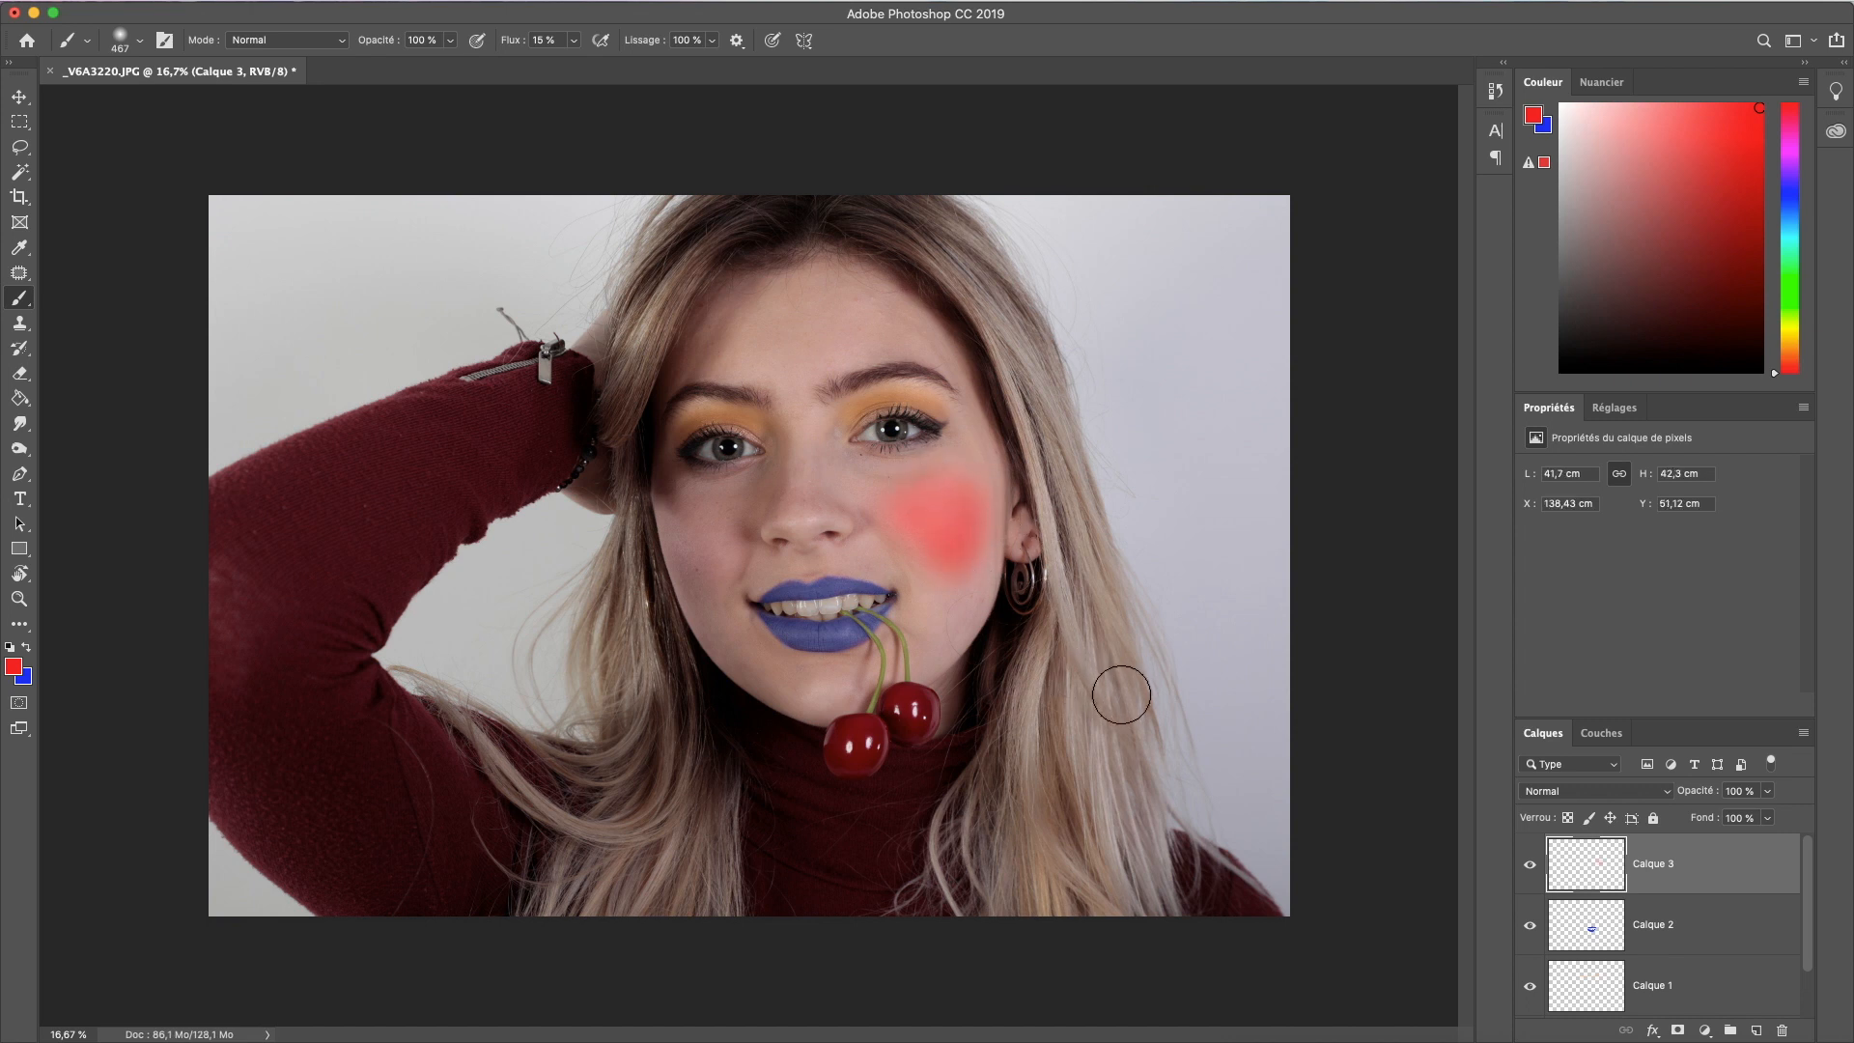
{"action": "mouse_move", "coordinate": [695, 550]}
{"action": "left_mouse_down"}
{"action": "mouse_move", "coordinate": [708, 525]}
{"action": "mouse_move", "coordinate": [708, 610]}
{"action": "mouse_move", "coordinate": [716, 533]}
{"action": "left_mouse_up"}
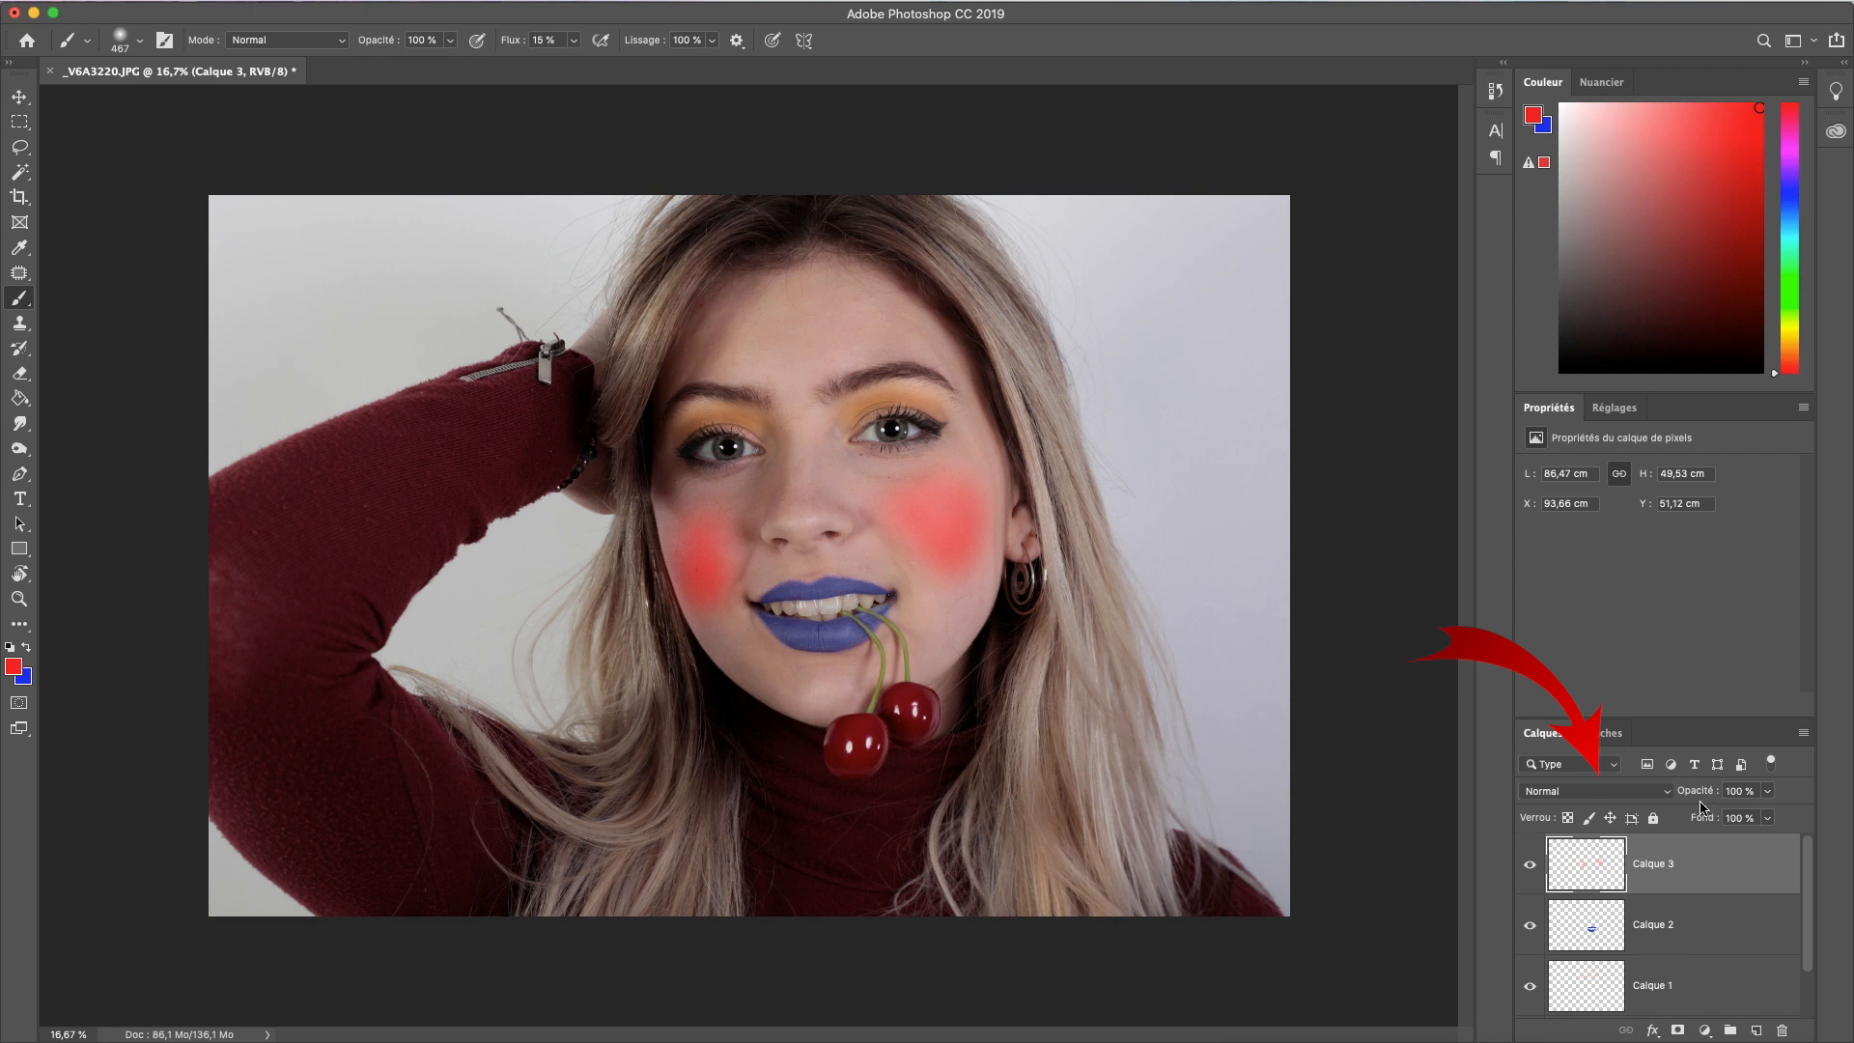
Step: Set the red blush layer's blend mode to Lumière tamisée and its opacity to 49 %
{"action": "left_click", "coordinate": [1667, 793]}
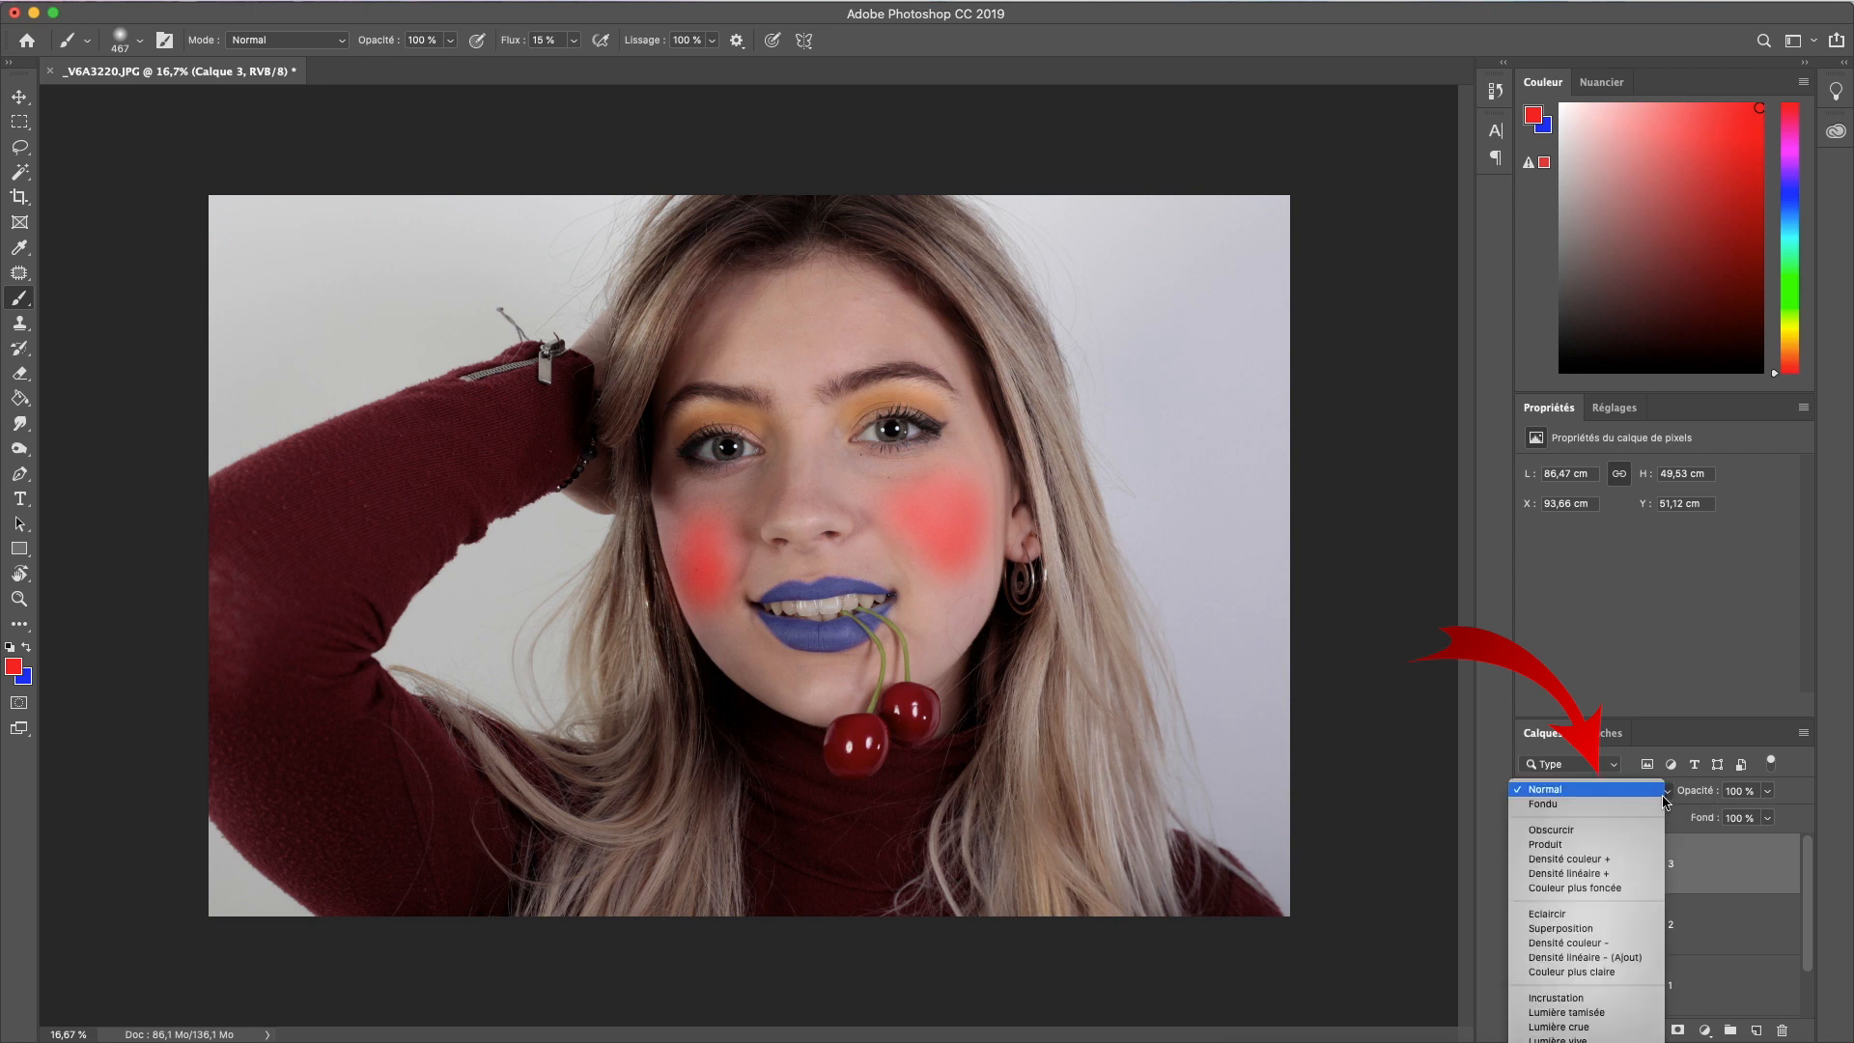
{"action": "left_click", "coordinate": [1630, 1012]}
{"action": "left_click", "coordinate": [1767, 791]}
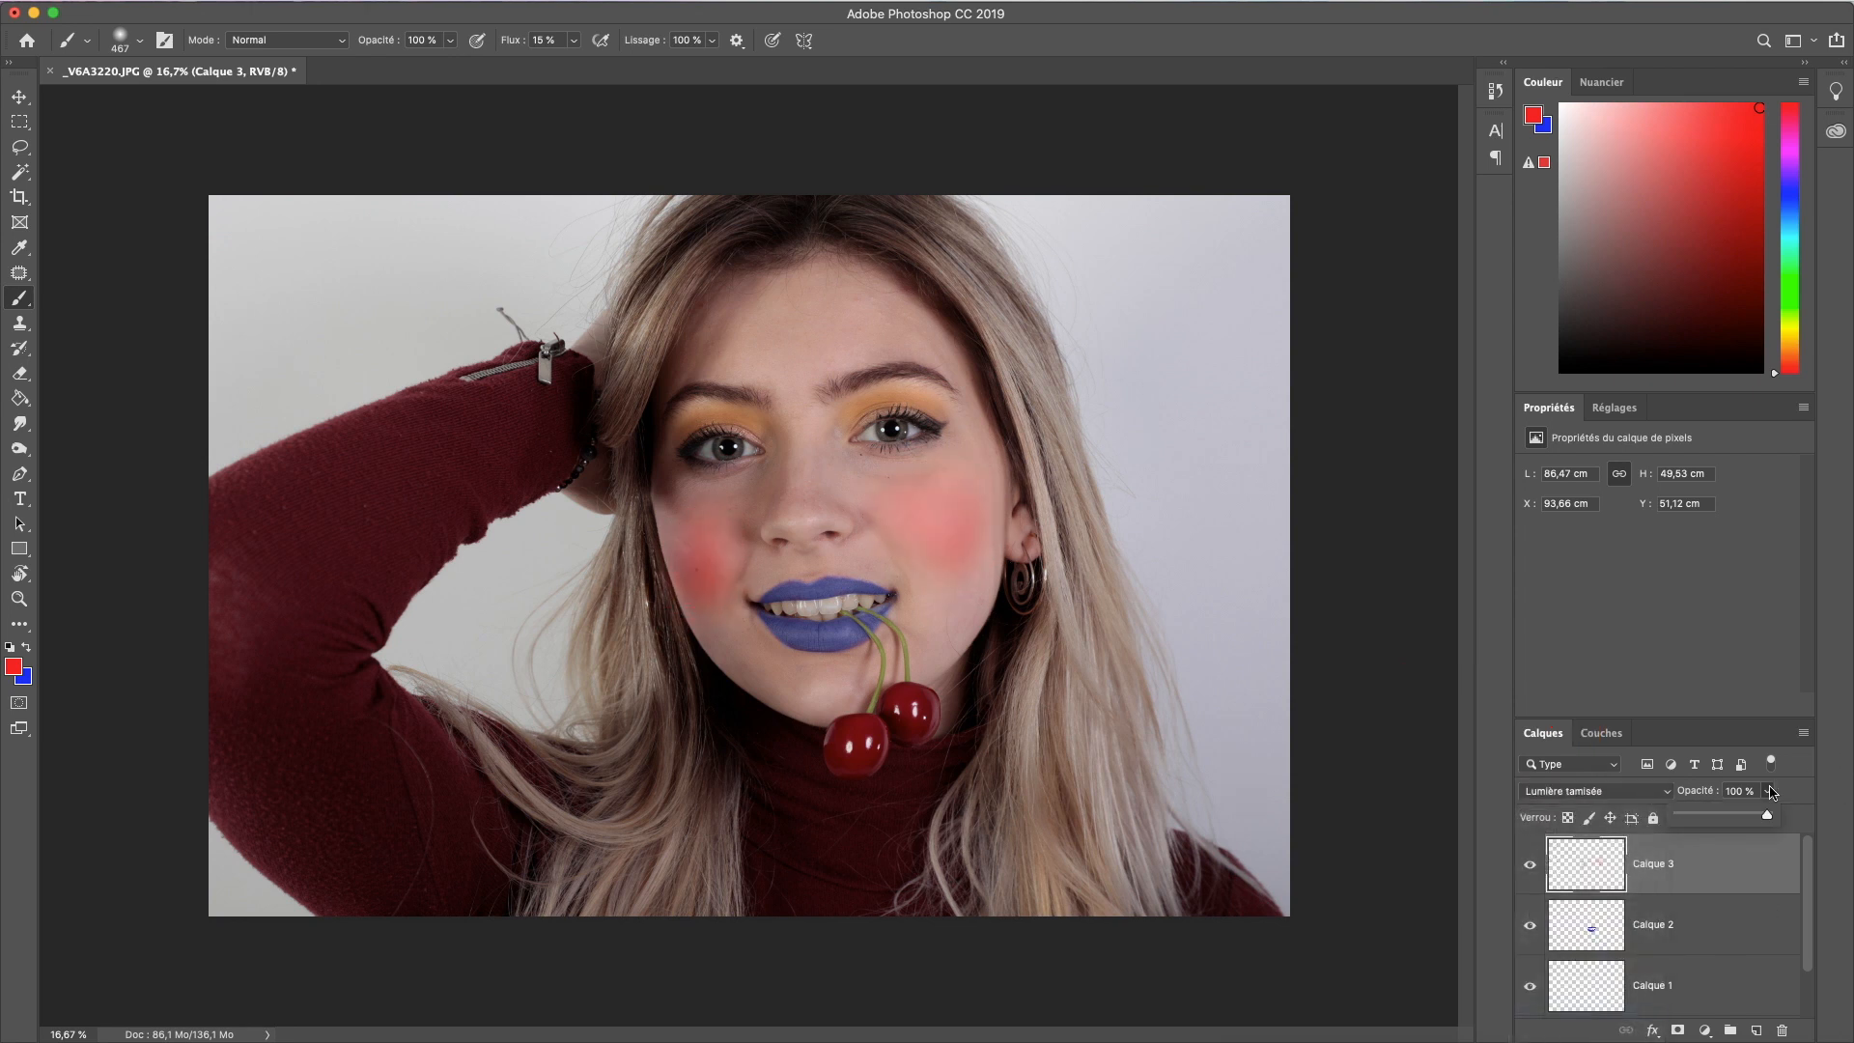
{"action": "left_click_drag", "start_coordinate": [1769, 816], "coordinate": [1732, 817]}
{"action": "left_click_drag", "start_coordinate": [1724, 817], "coordinate": [1723, 817]}
Step: Add a Teinte/Saturation adjustment clipped to the lip layer Calque 2 and set its hue to +55
{"action": "left_click_drag", "start_coordinate": [1806, 900], "coordinate": [1806, 965]}
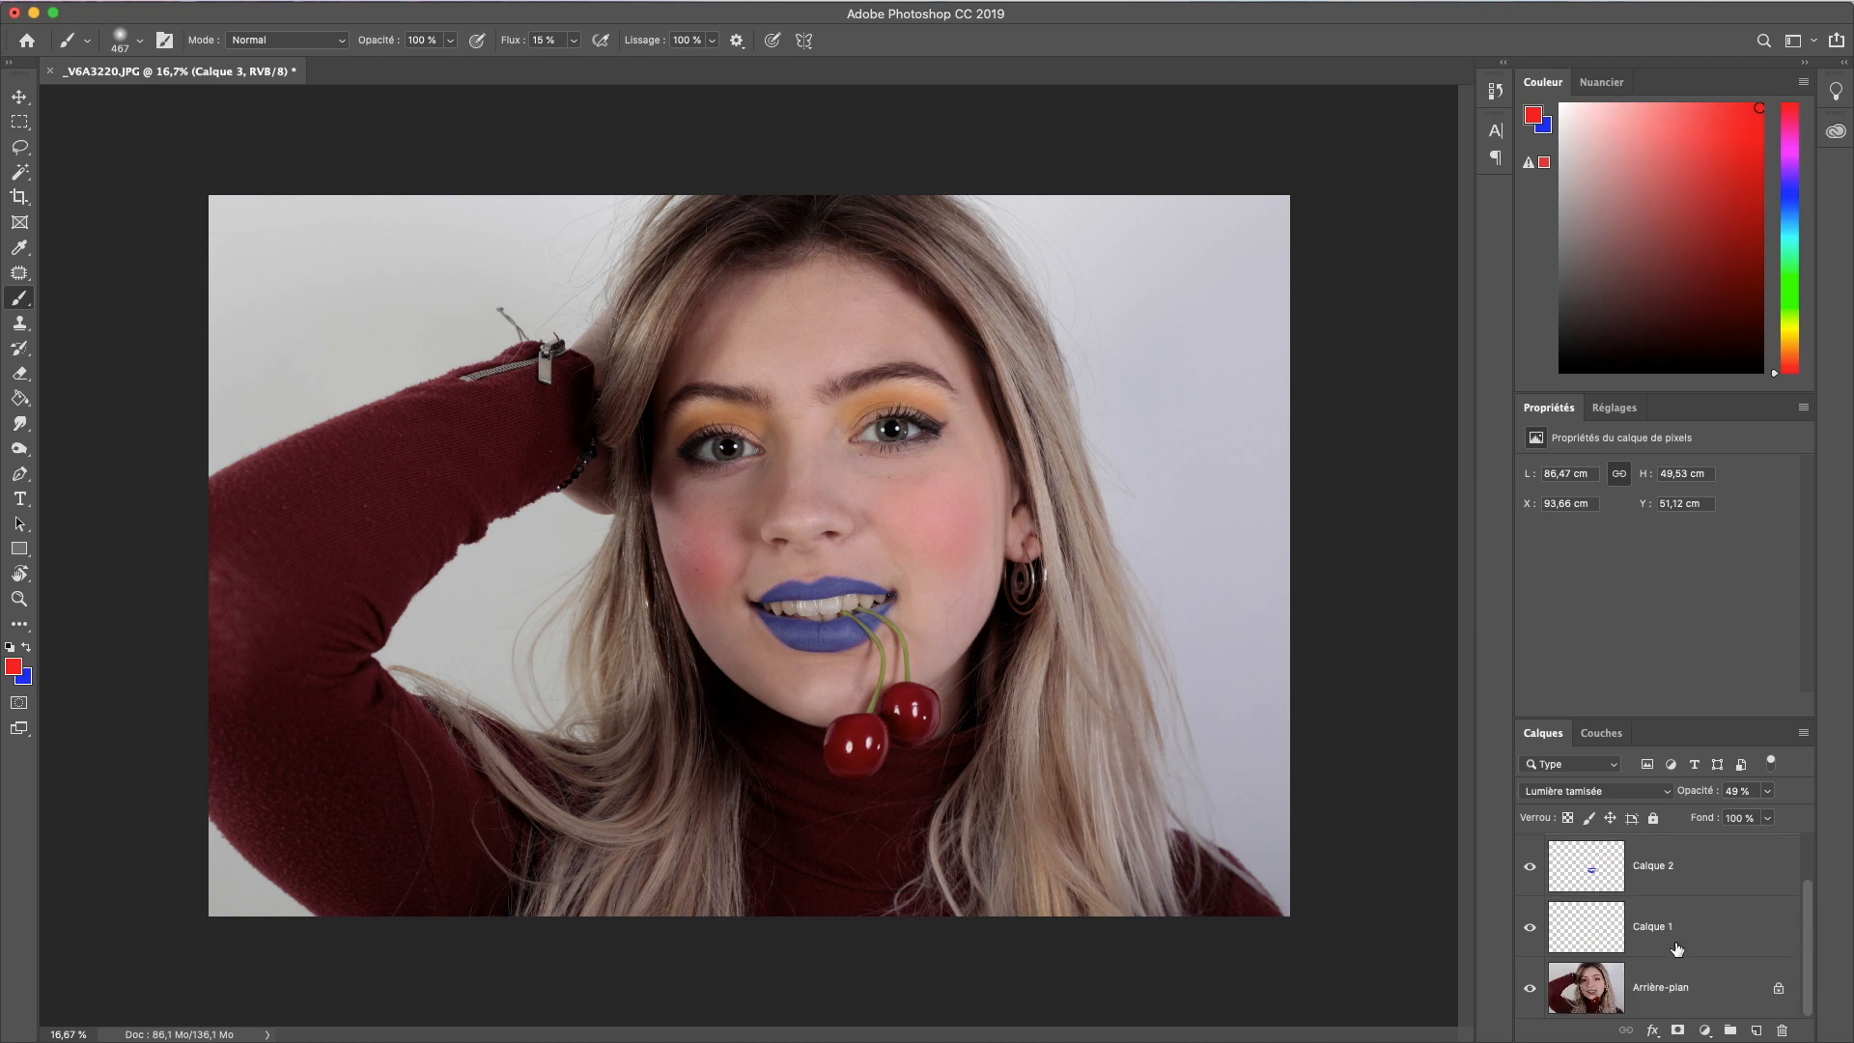
{"action": "left_click", "coordinate": [1593, 867]}
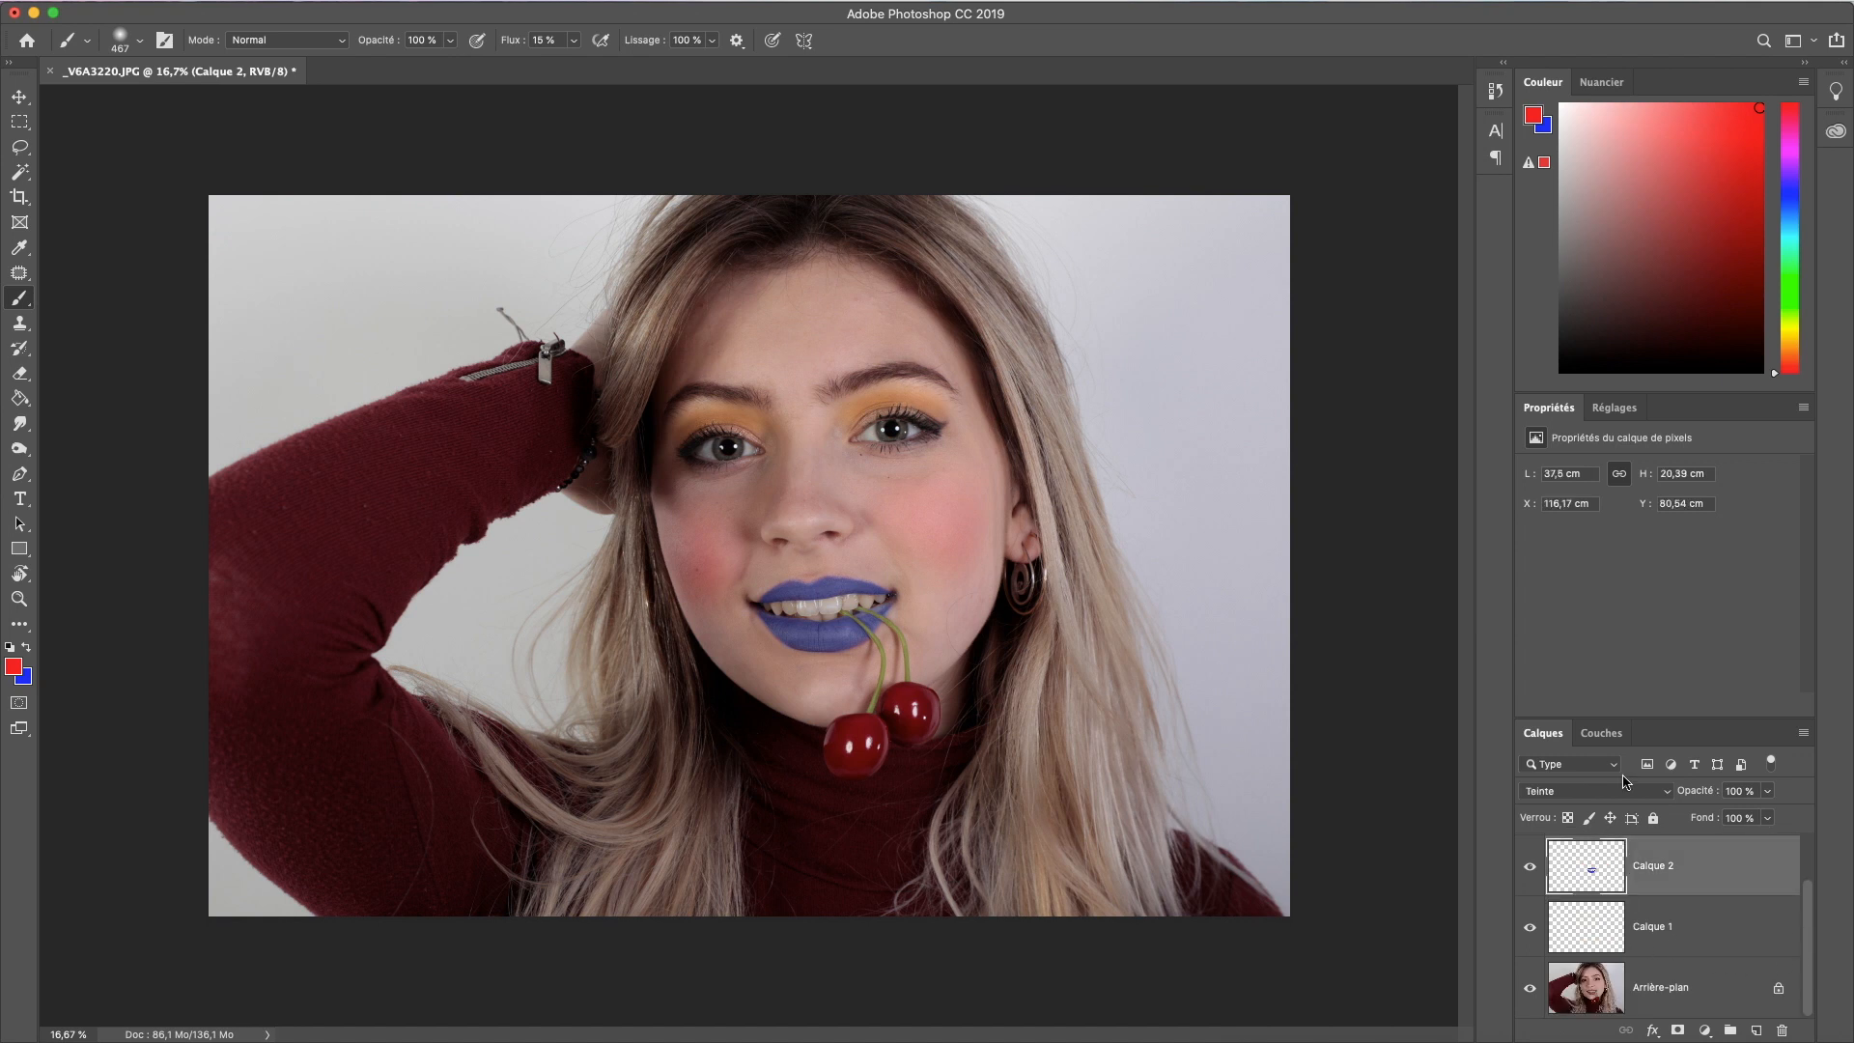
{"action": "left_click_drag", "start_coordinate": [1804, 960], "coordinate": [1811, 922]}
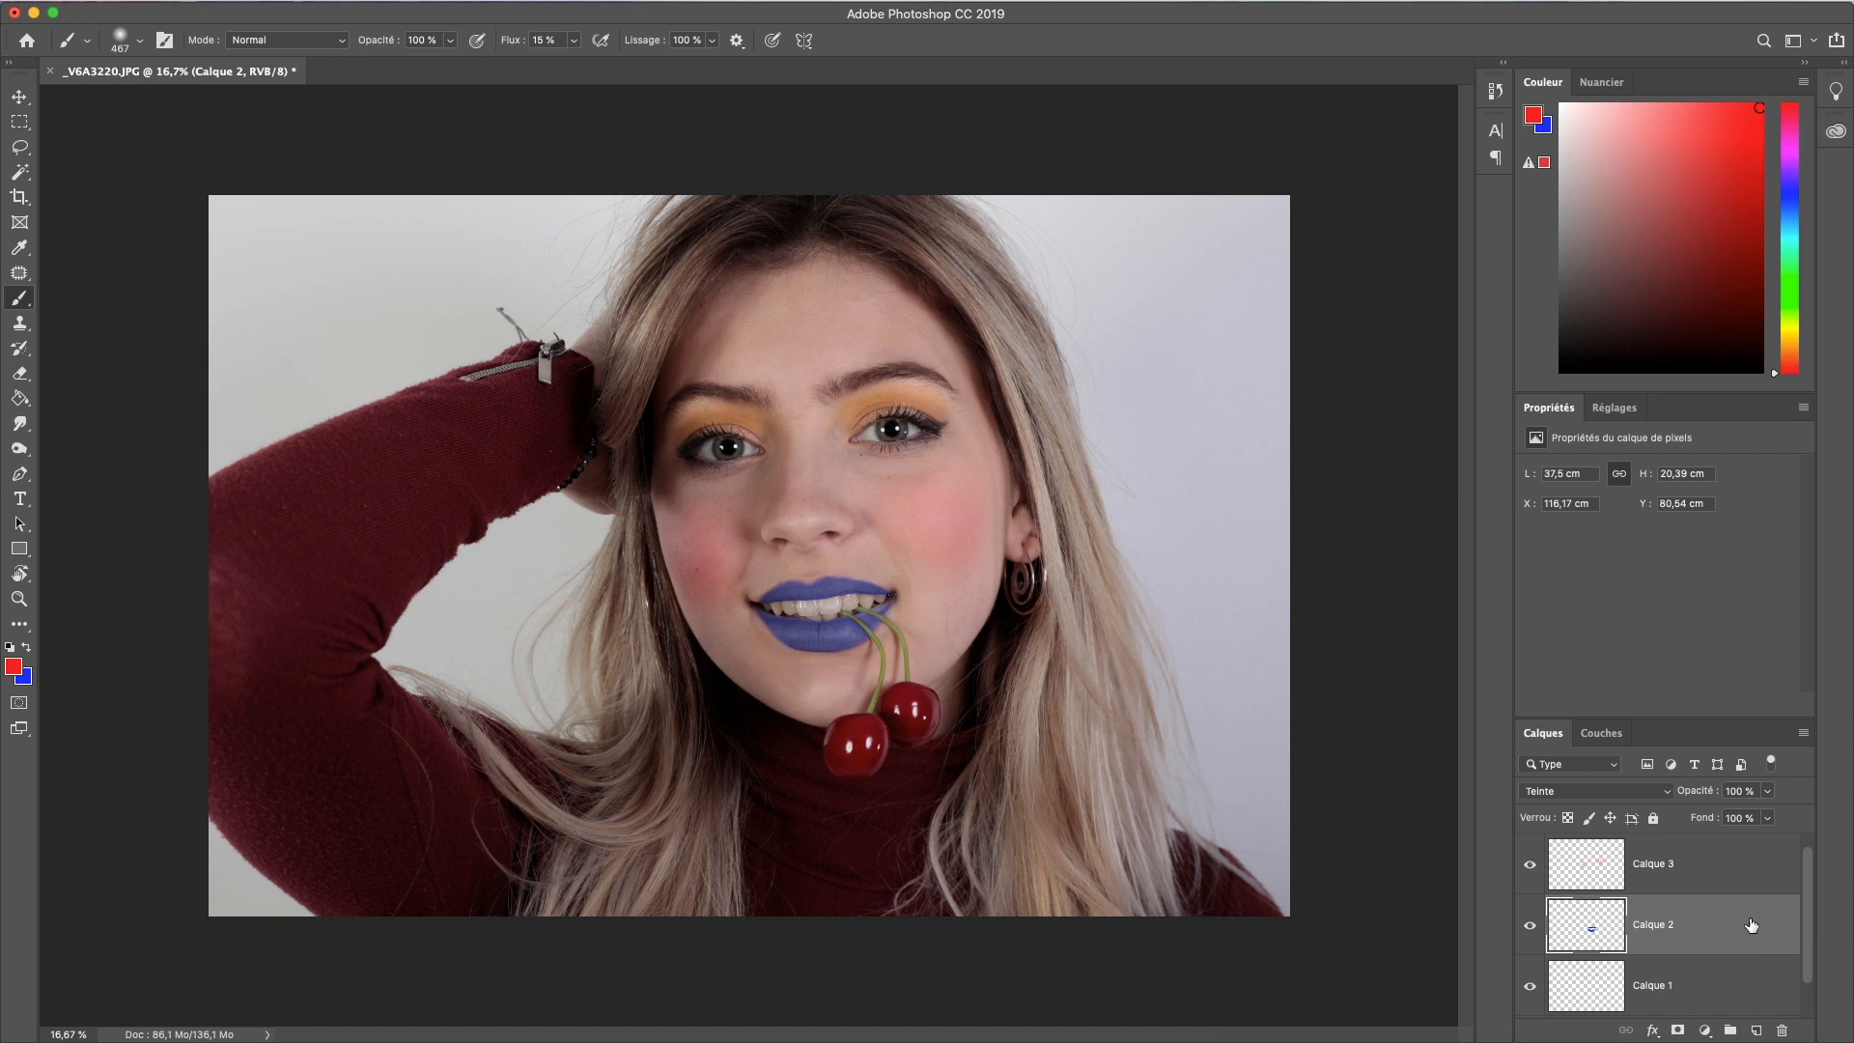
{"action": "left_click", "coordinate": [1621, 413]}
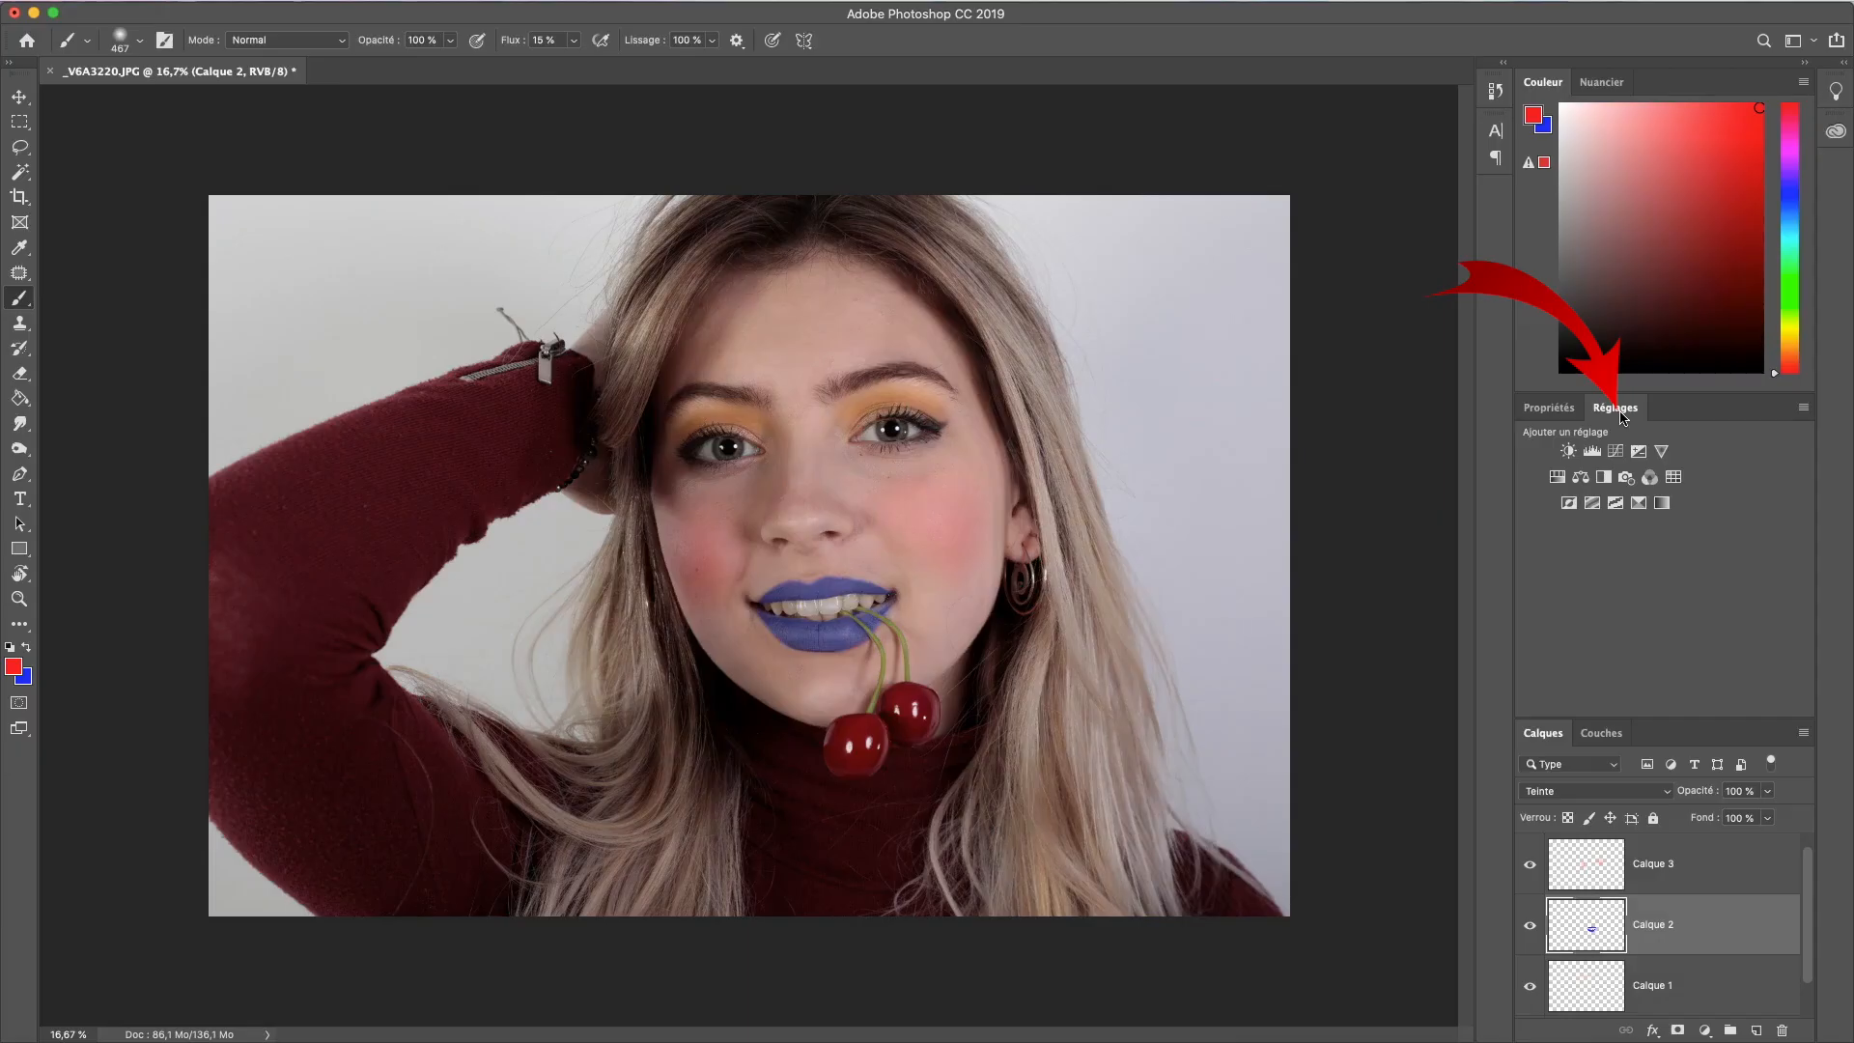
{"action": "left_click", "coordinate": [1556, 477]}
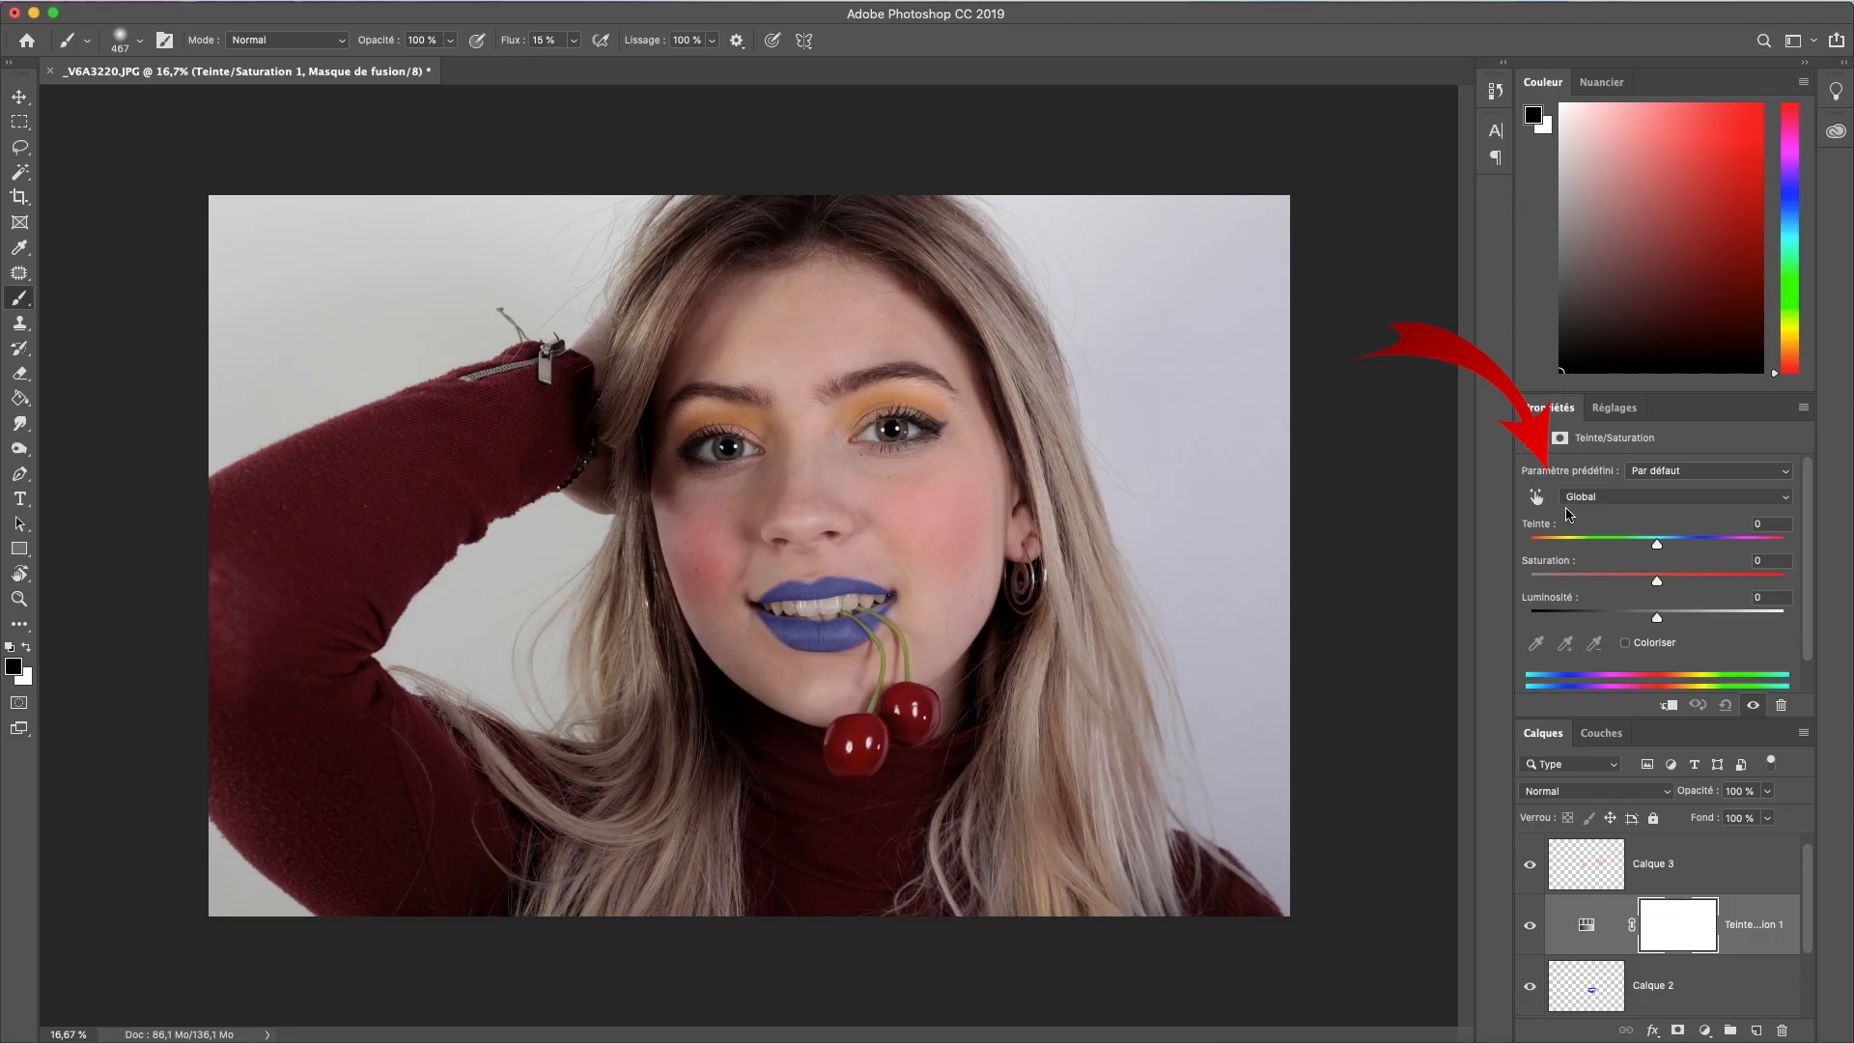
{"action": "left_click", "coordinate": [1594, 964], "text": "alt"}
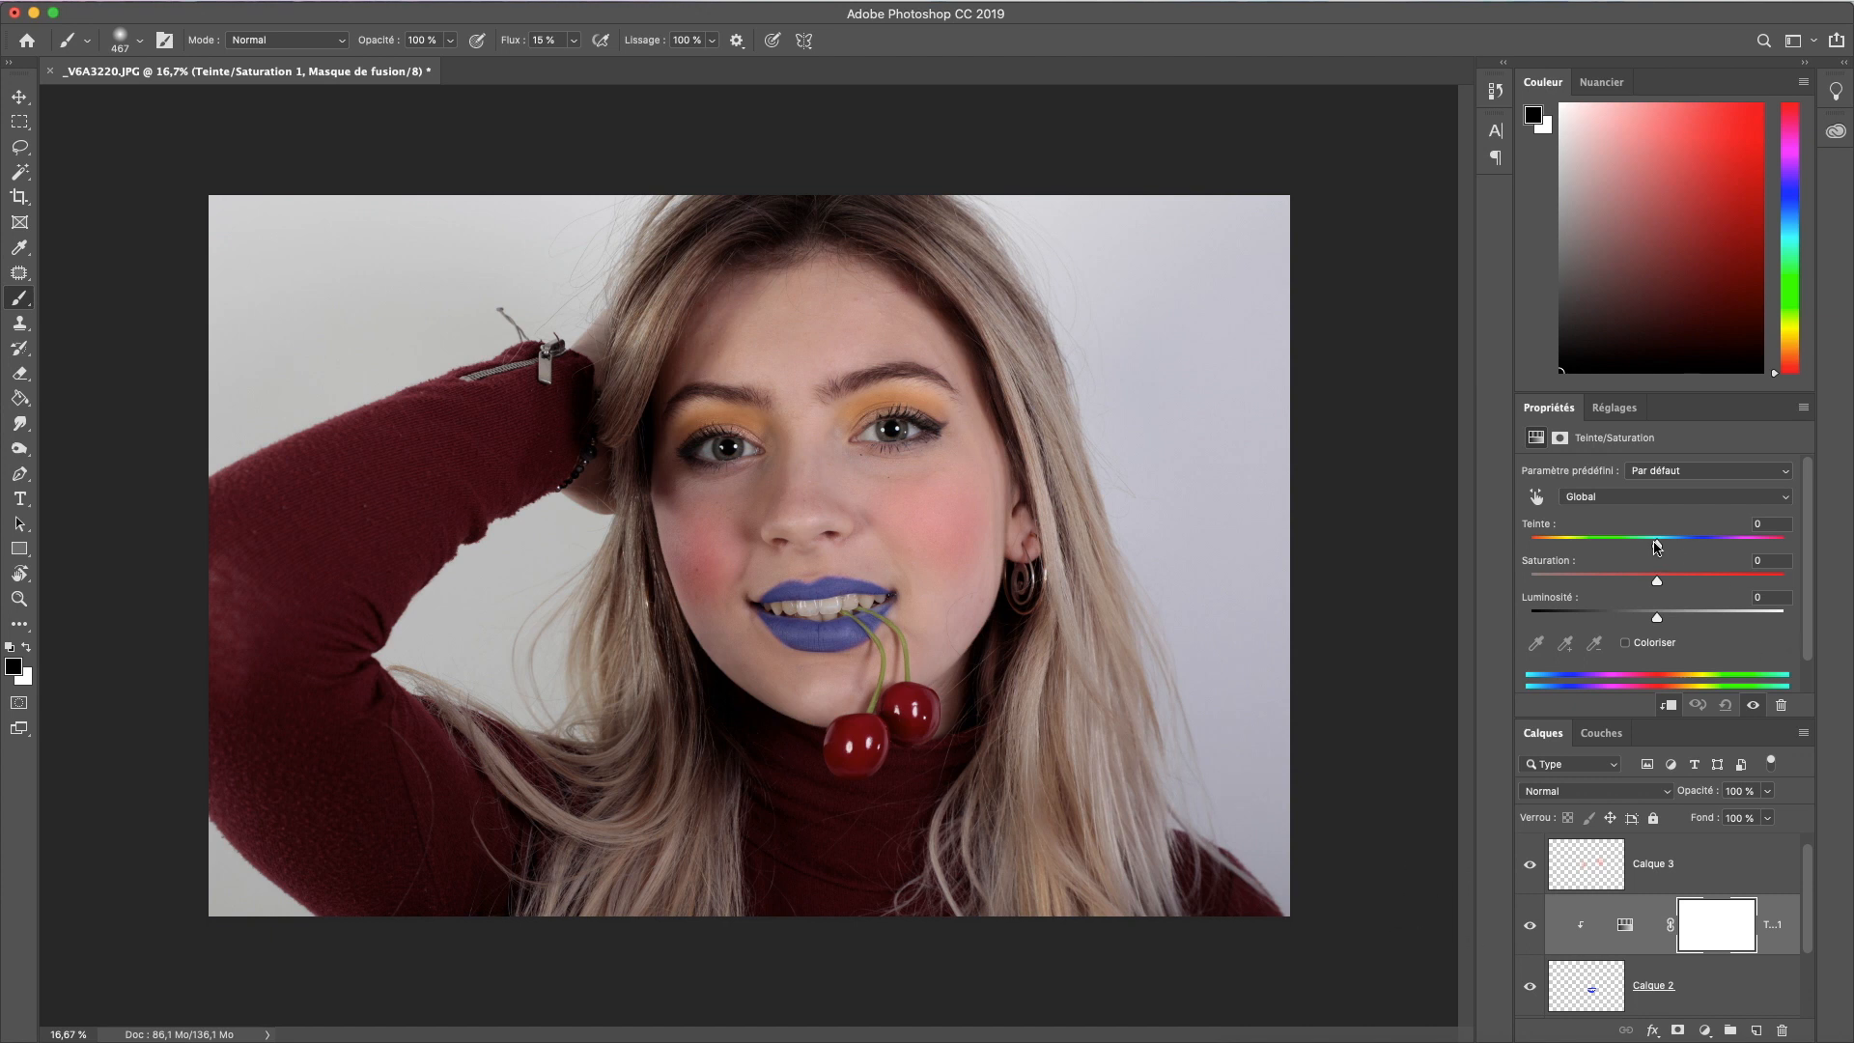
{"action": "left_click_drag", "start_coordinate": [1656, 545], "coordinate": [1719, 556]}
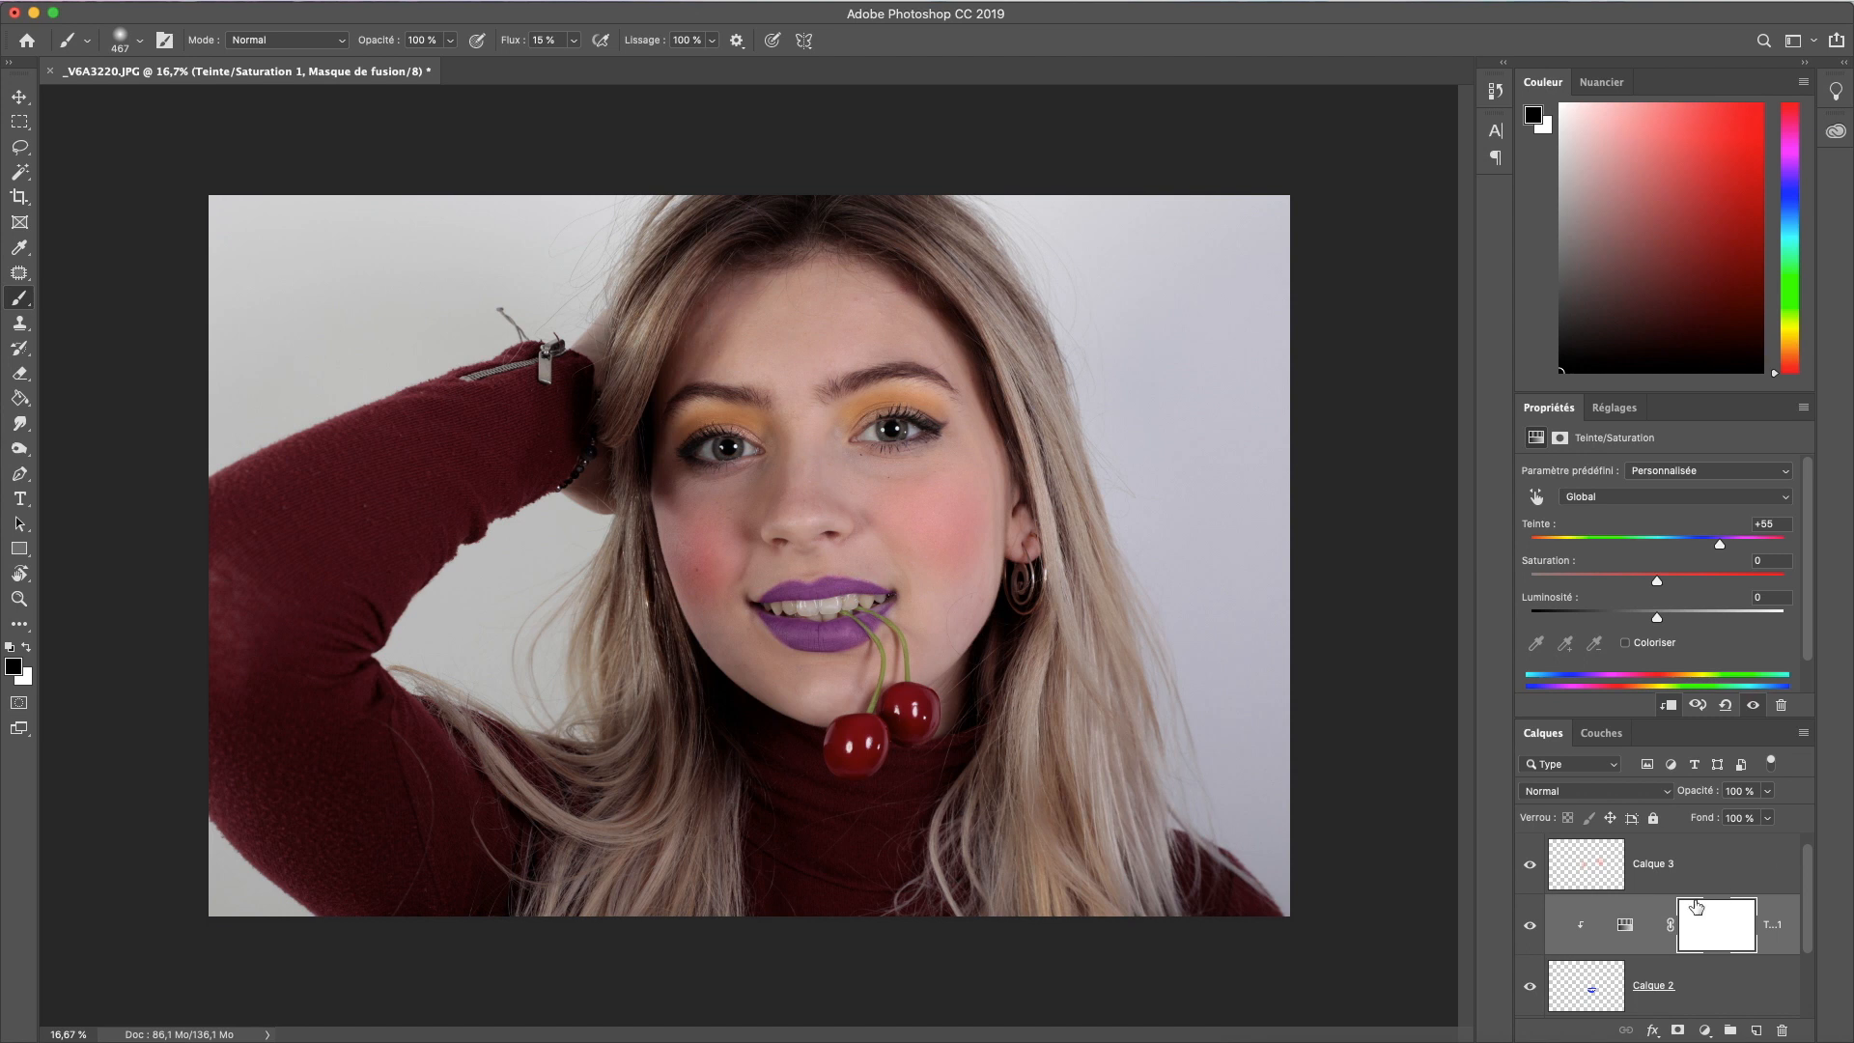
Step: Add a Teinte/Saturation adjustment clipped to the eyeshadow layer Calque 1 and shift its hue negatively to turn the orange violet
{"action": "scroll", "coordinate": [1696, 906], "scroll_direction": "down", "scroll_amount": 2}
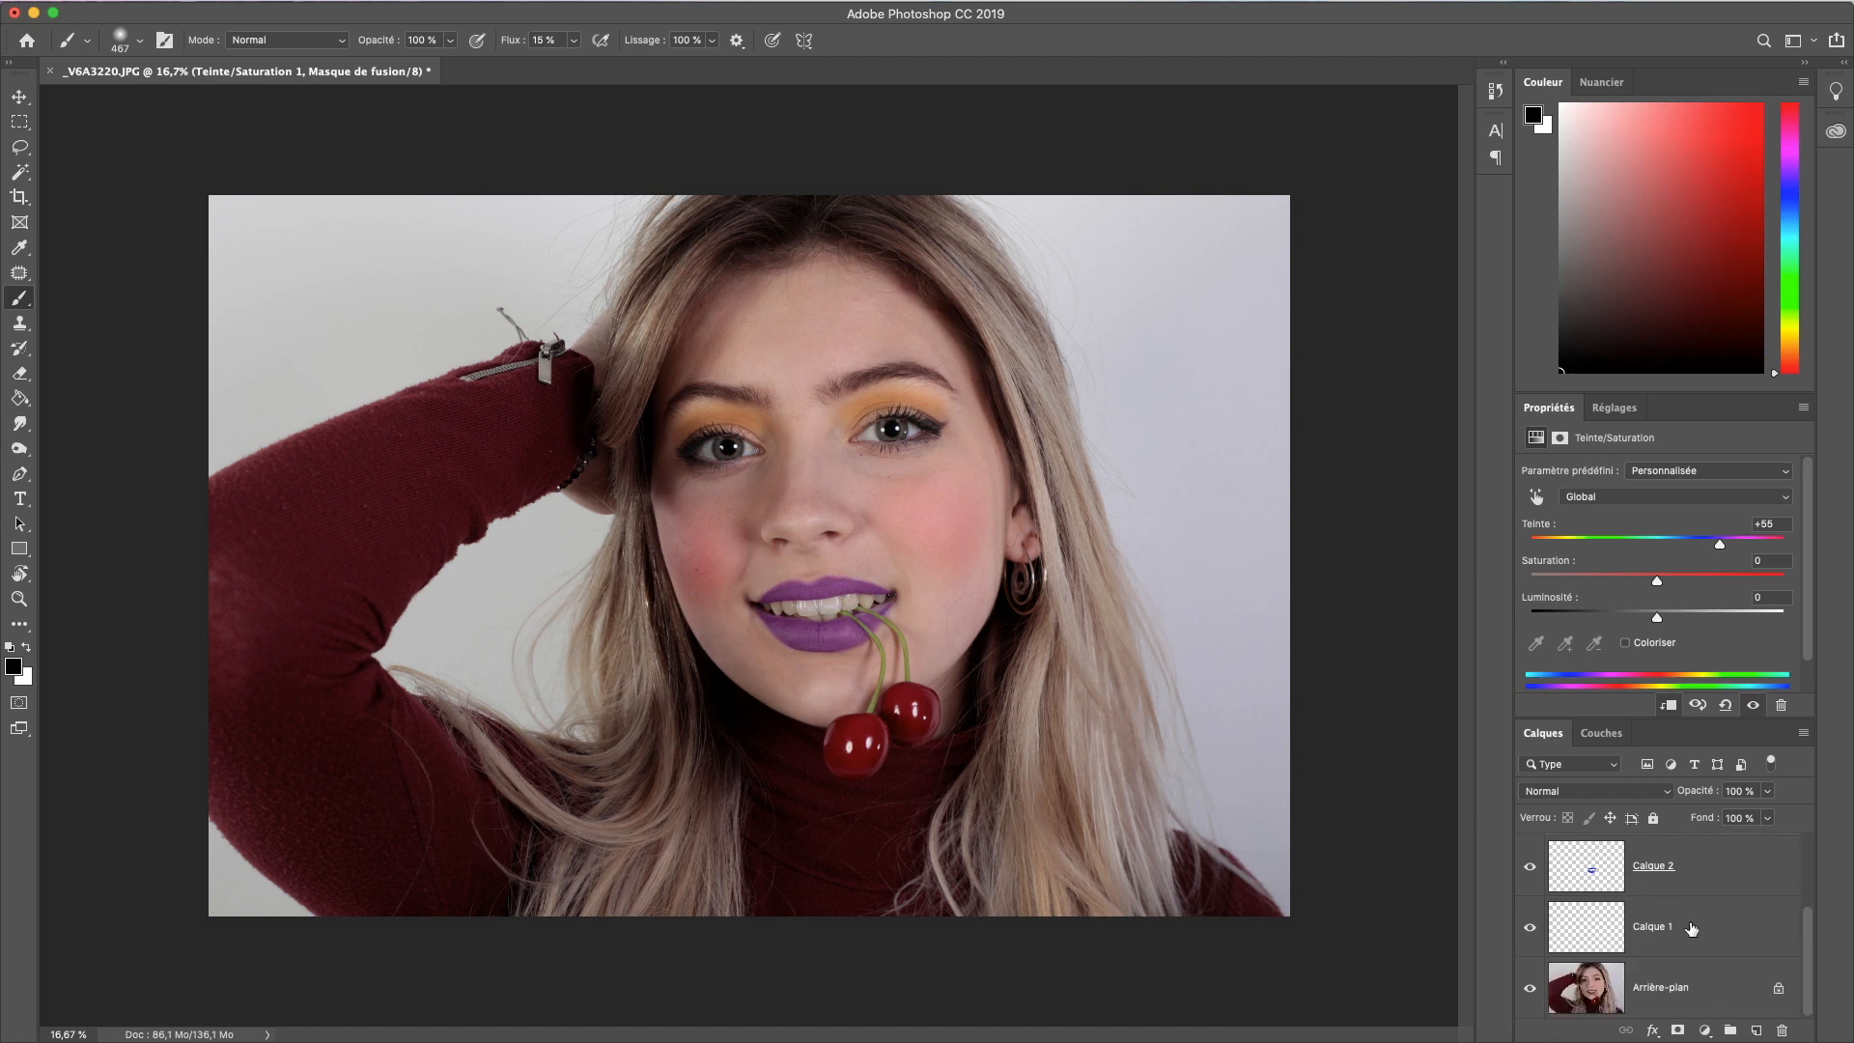
{"action": "left_click", "coordinate": [1689, 927]}
{"action": "left_click", "coordinate": [1616, 410]}
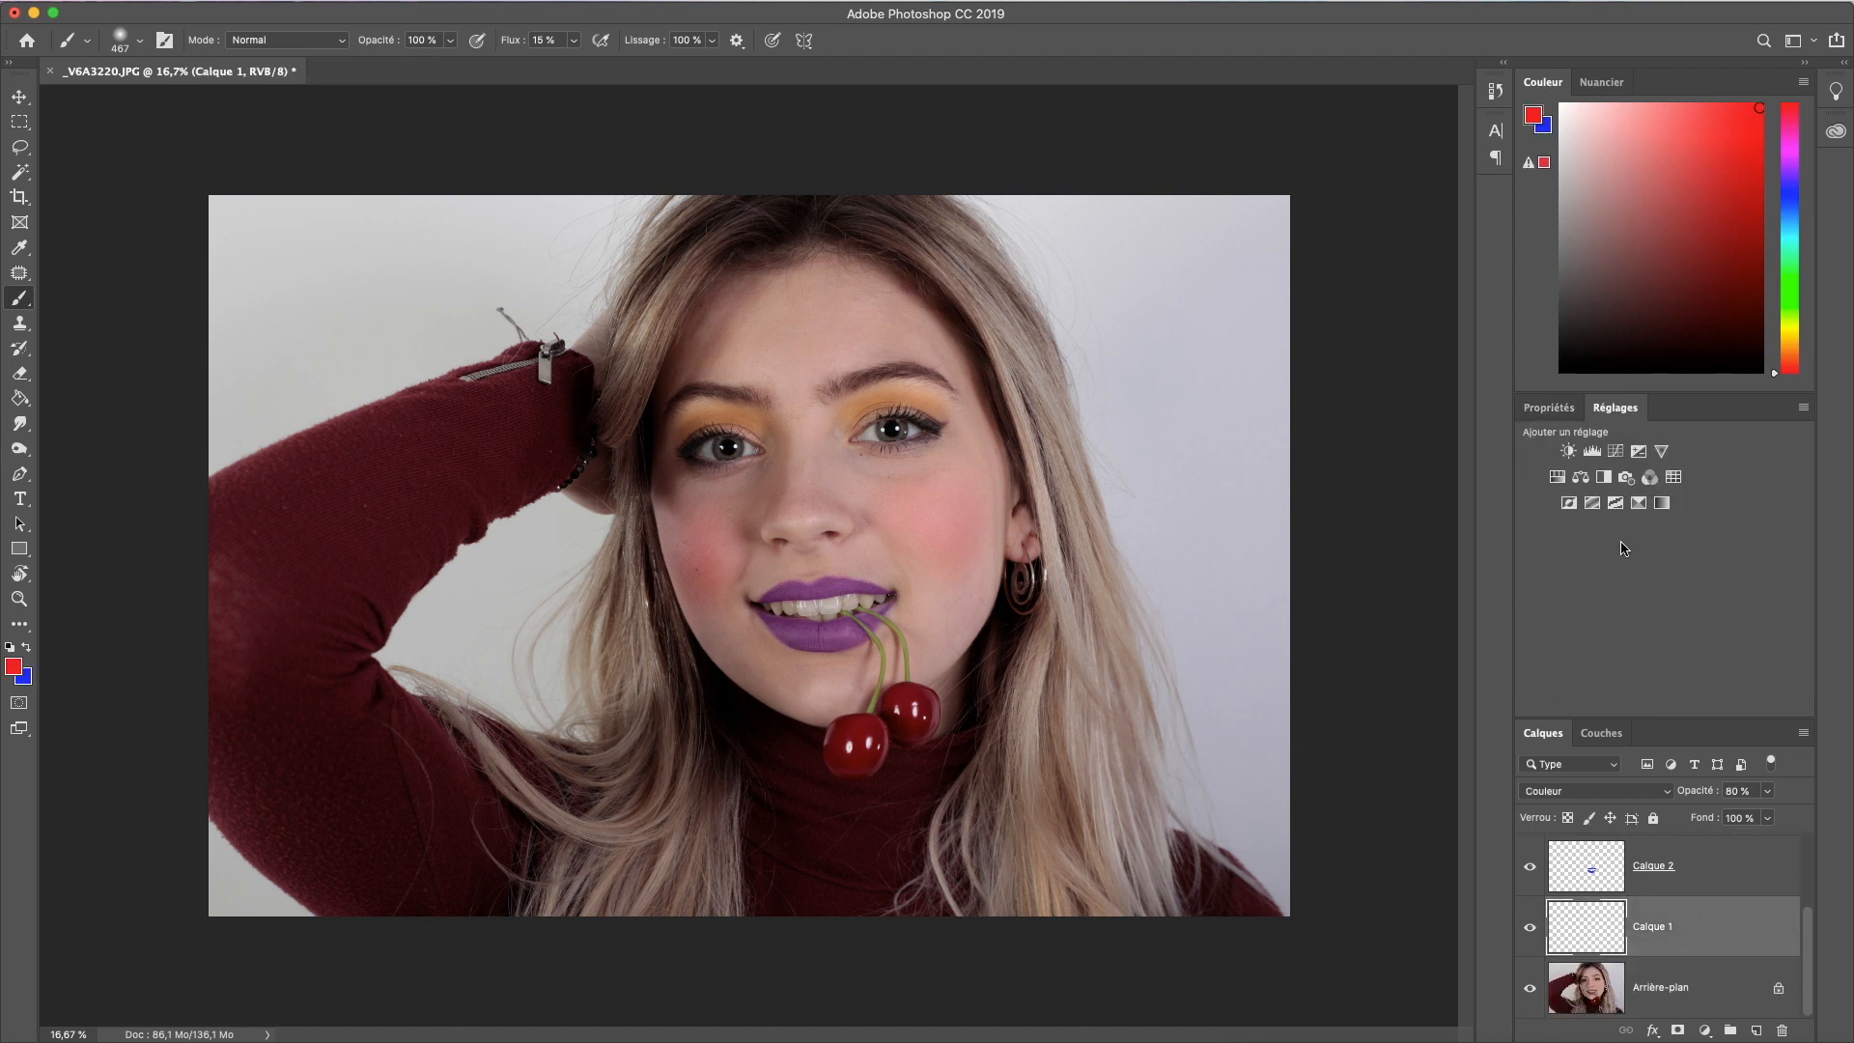
{"action": "left_click", "coordinate": [1558, 479]}
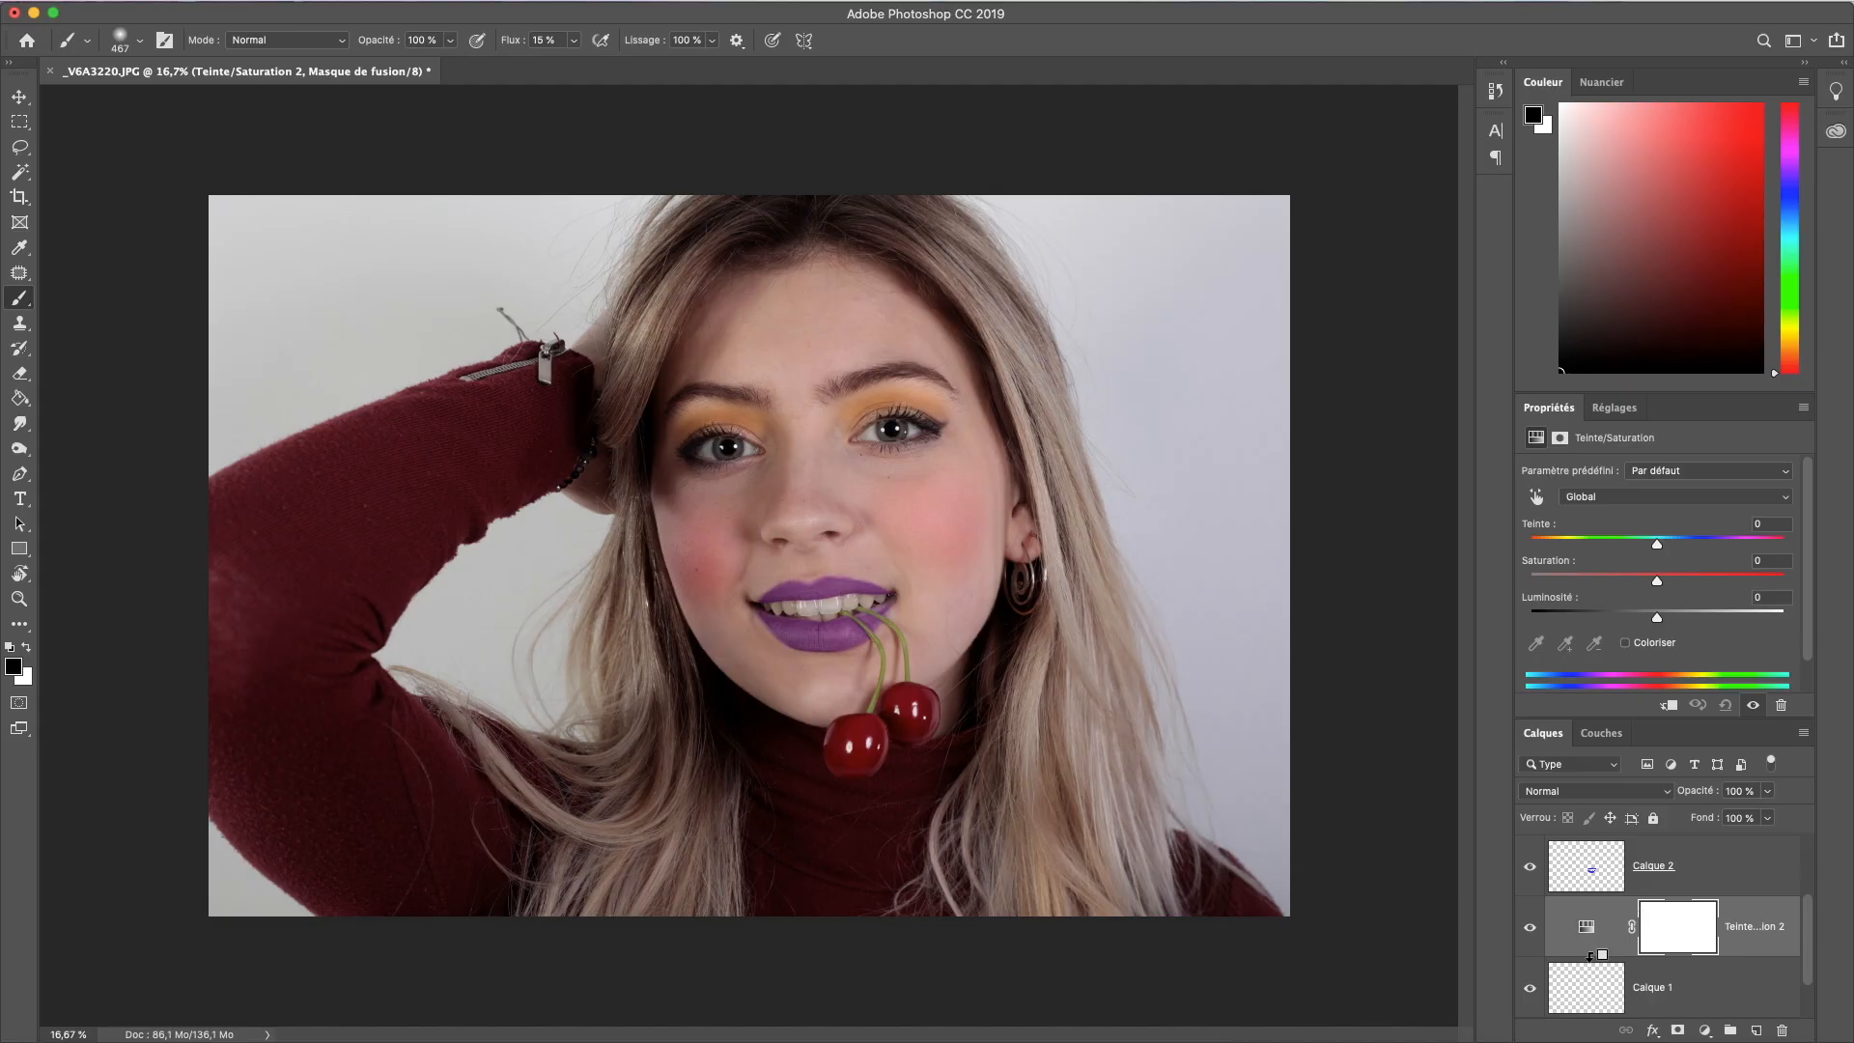
{"action": "left_click_drag", "start_coordinate": [1657, 544], "coordinate": [1586, 547]}
Step: Add a Teinte/Saturation adjustment clipped to the blush layer Calque 3 and set its hue to -74
{"action": "scroll", "coordinate": [1657, 938], "scroll_direction": "up", "scroll_amount": 3}
{"action": "left_click", "coordinate": [1661, 865]}
{"action": "left_click", "coordinate": [1615, 407]}
{"action": "left_click", "coordinate": [1558, 479]}
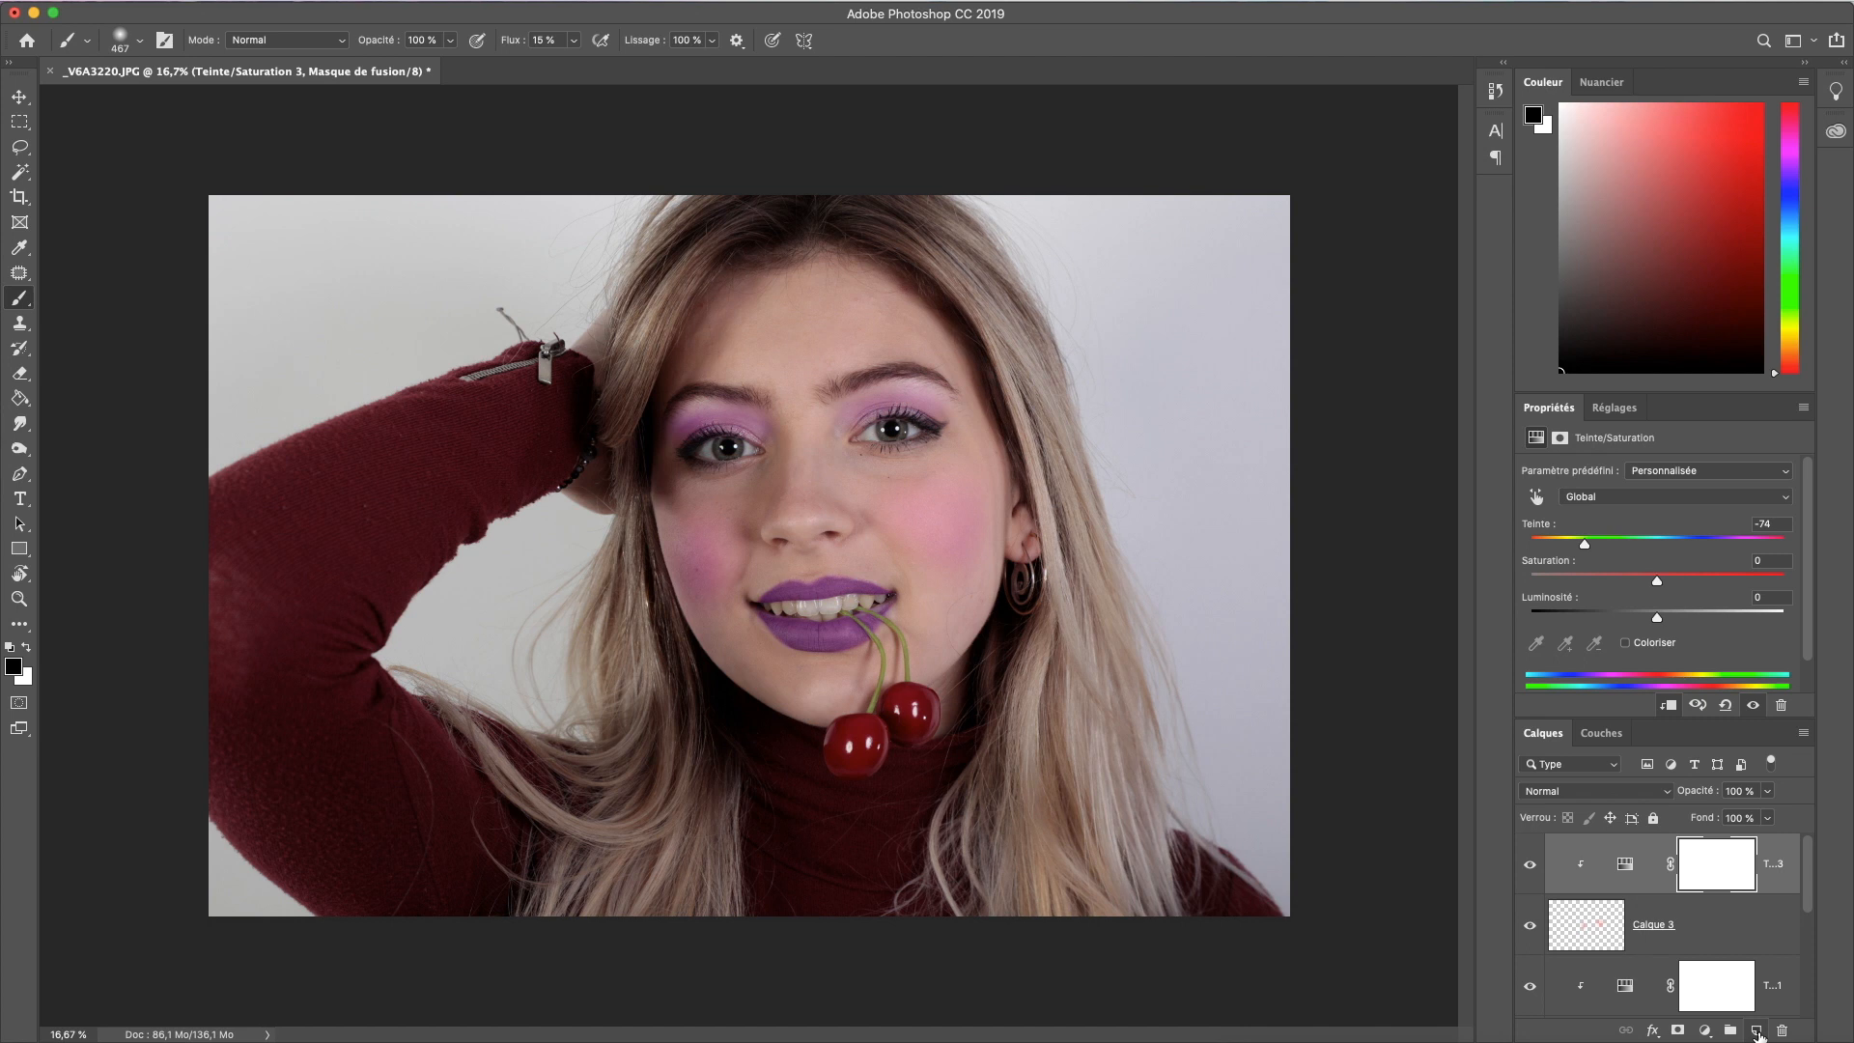
Step: Create a new layer on top and paint black liner around both eyes with a 37 px brush at 53 % hardness
{"action": "left_click", "coordinate": [1757, 1033]}
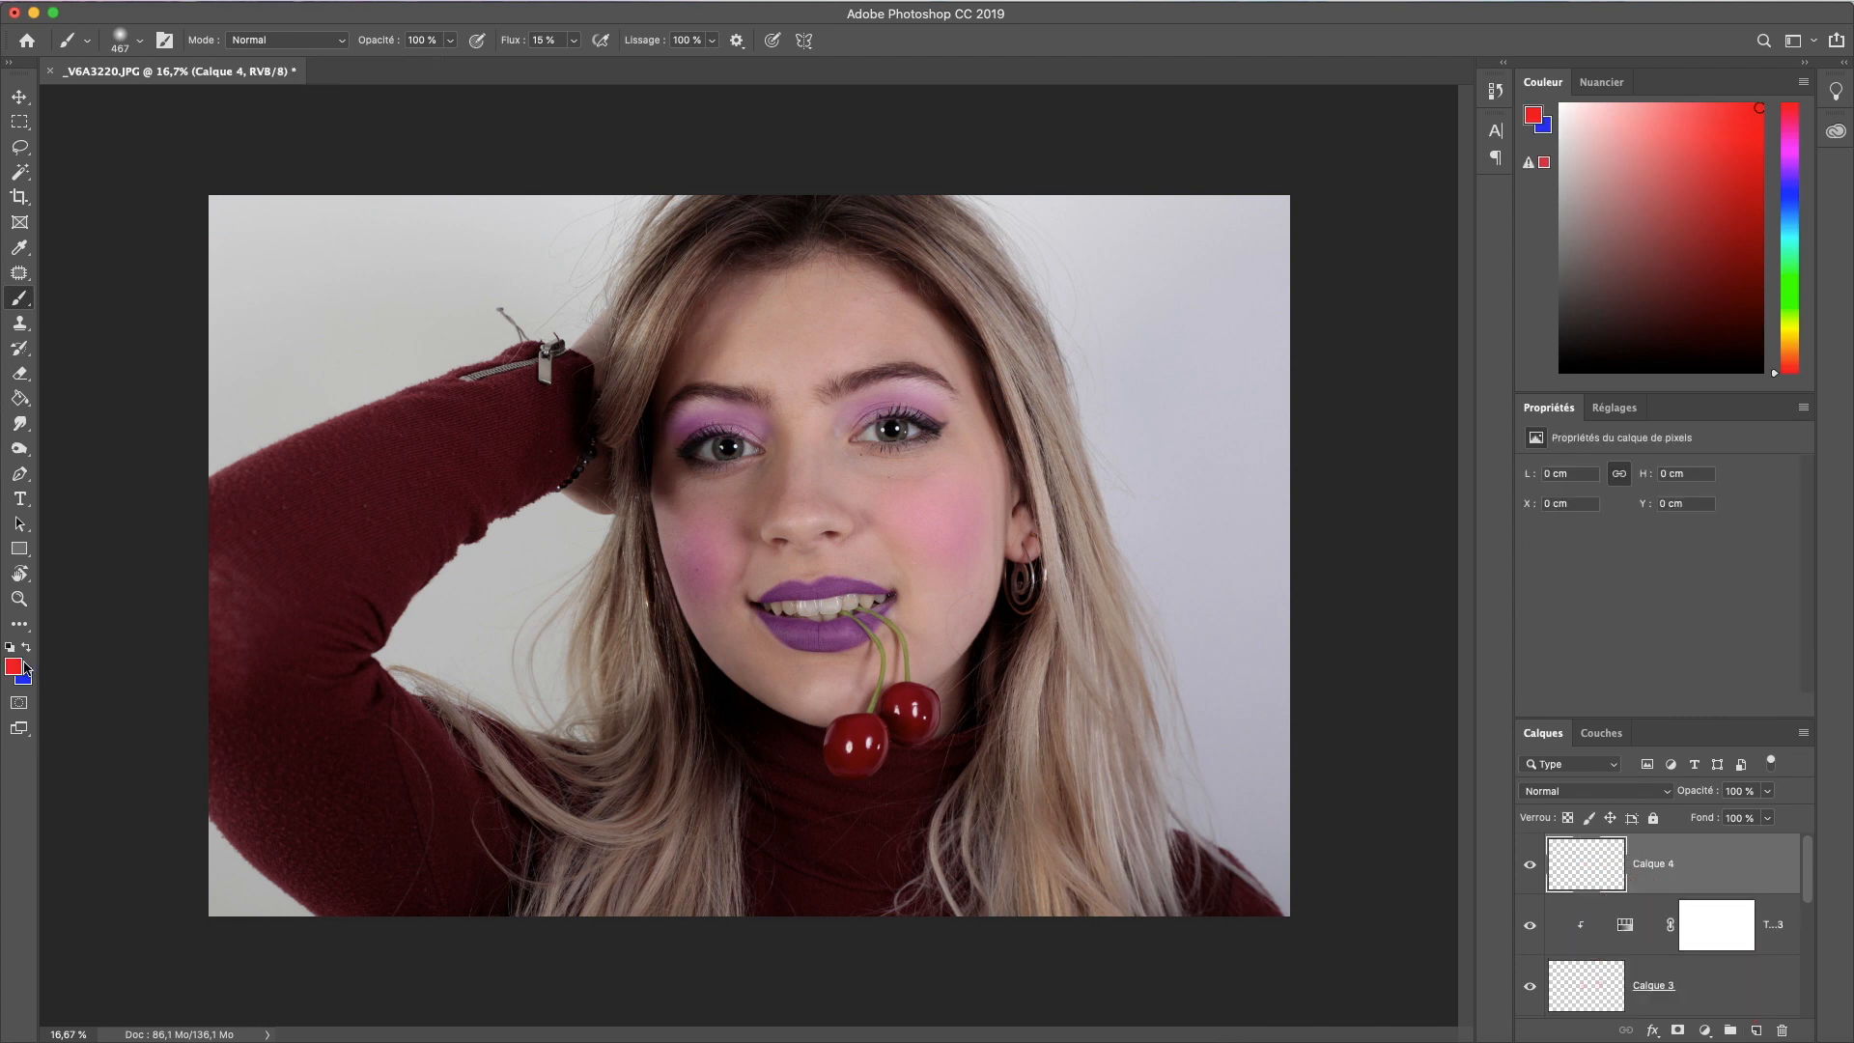
{"action": "left_click", "coordinate": [12, 647]}
{"action": "right_click", "coordinate": [755, 506]}
{"action": "left_click", "coordinate": [882, 546]}
{"action": "left_click", "coordinate": [930, 587]}
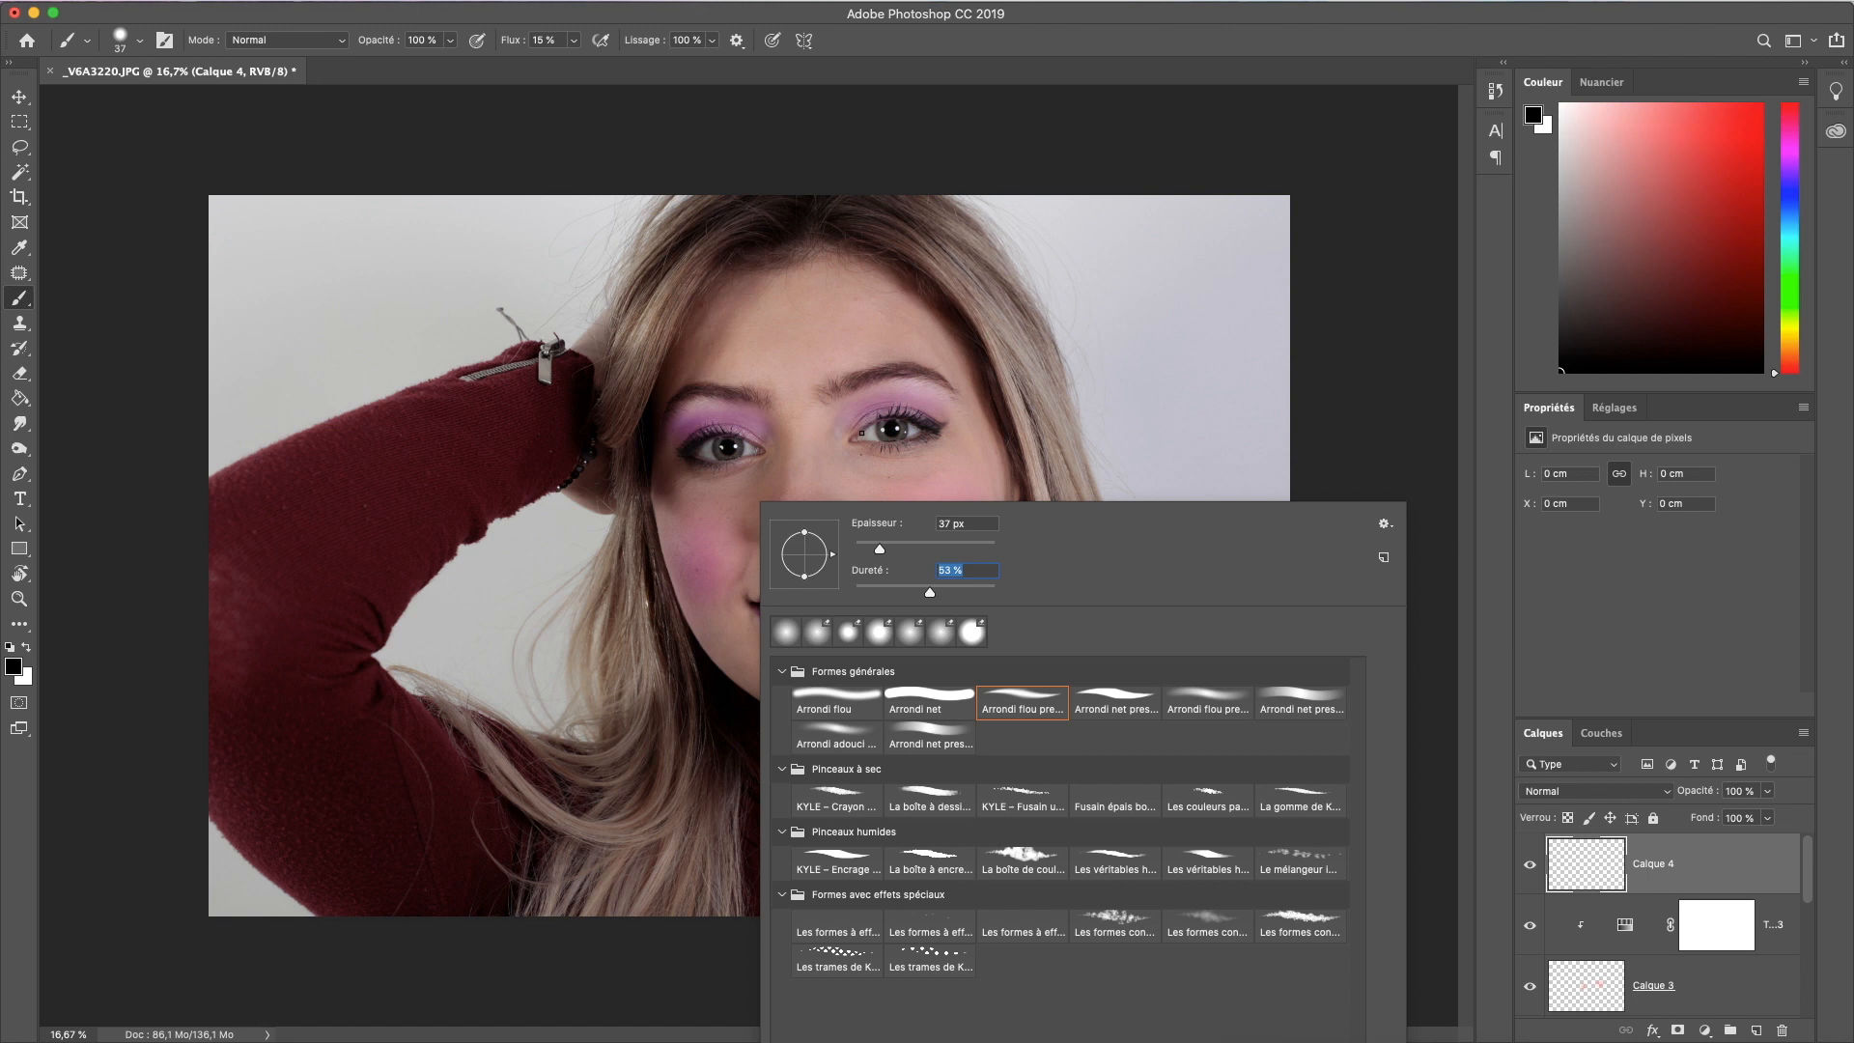
{"action": "key", "text": "Return"}
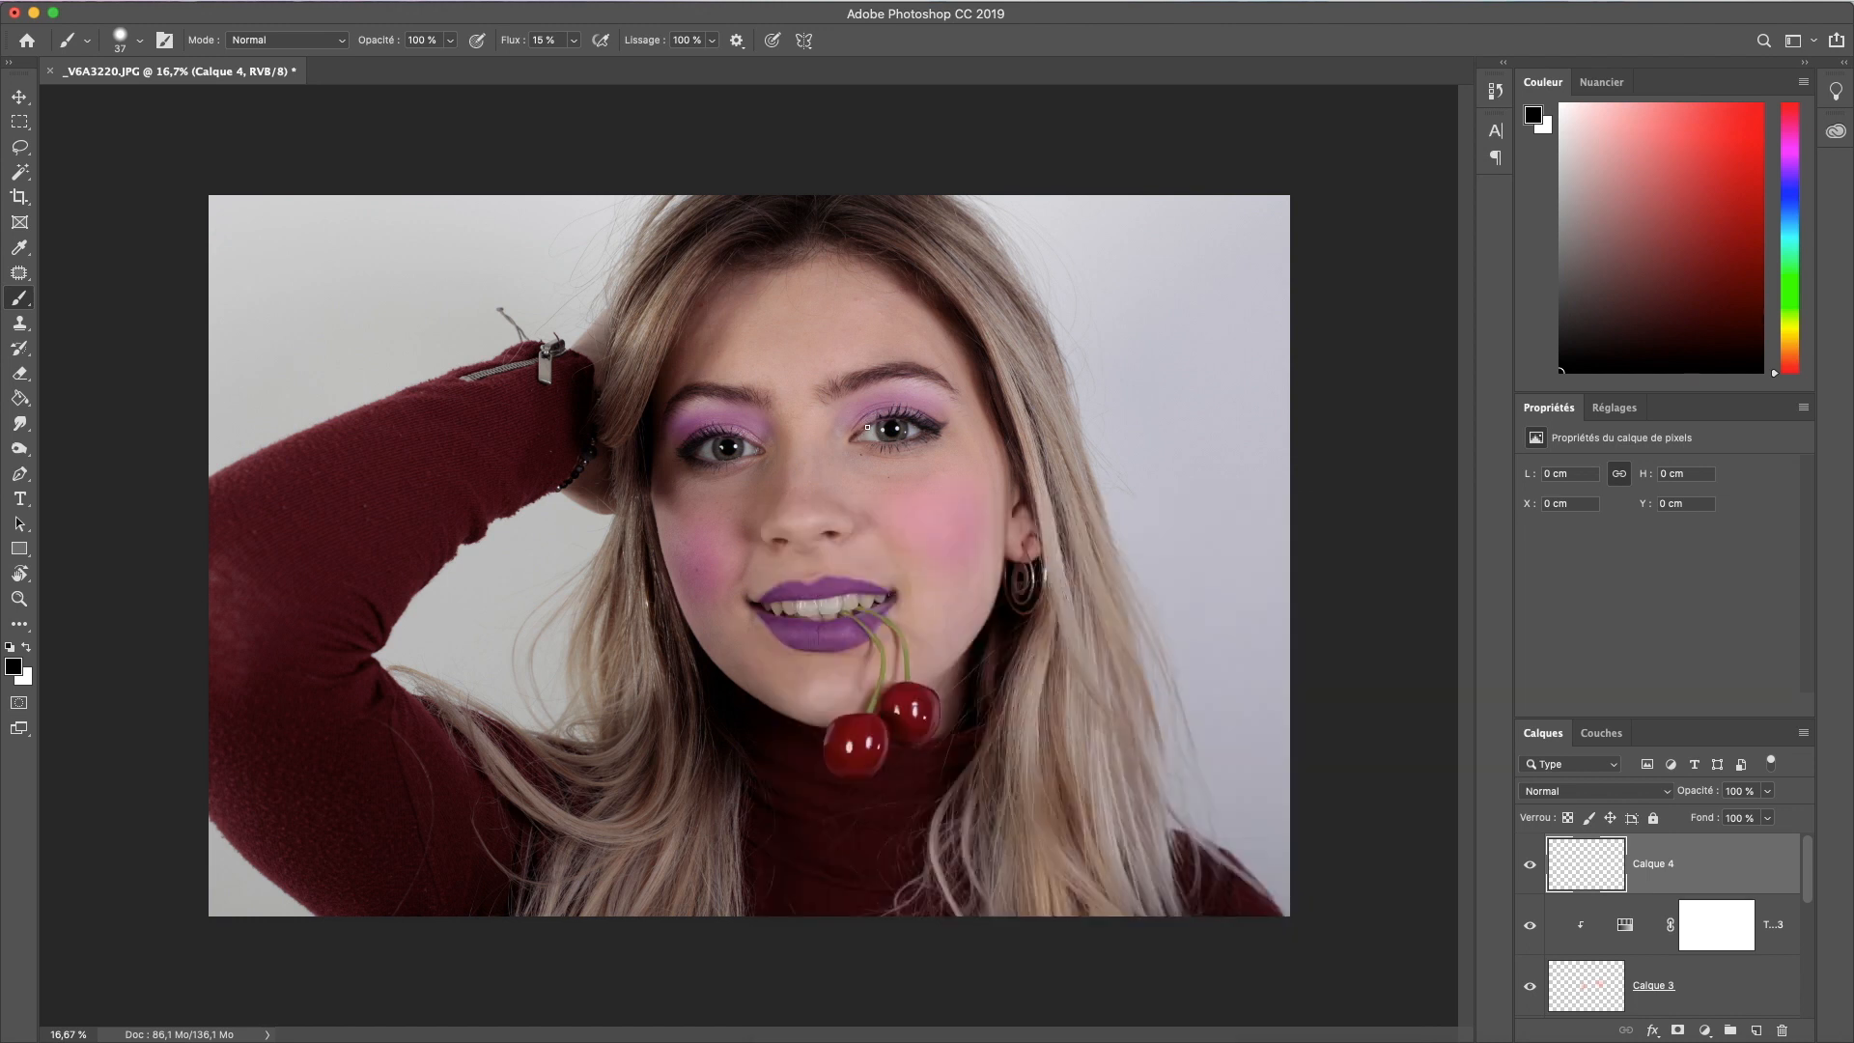
{"action": "left_click_drag", "start_coordinate": [885, 420], "coordinate": [927, 436]}
{"action": "mouse_move", "coordinate": [754, 457]}
{"action": "left_mouse_down"}
{"action": "mouse_move", "coordinate": [704, 461]}
{"action": "mouse_move", "coordinate": [723, 436]}
{"action": "left_mouse_up"}
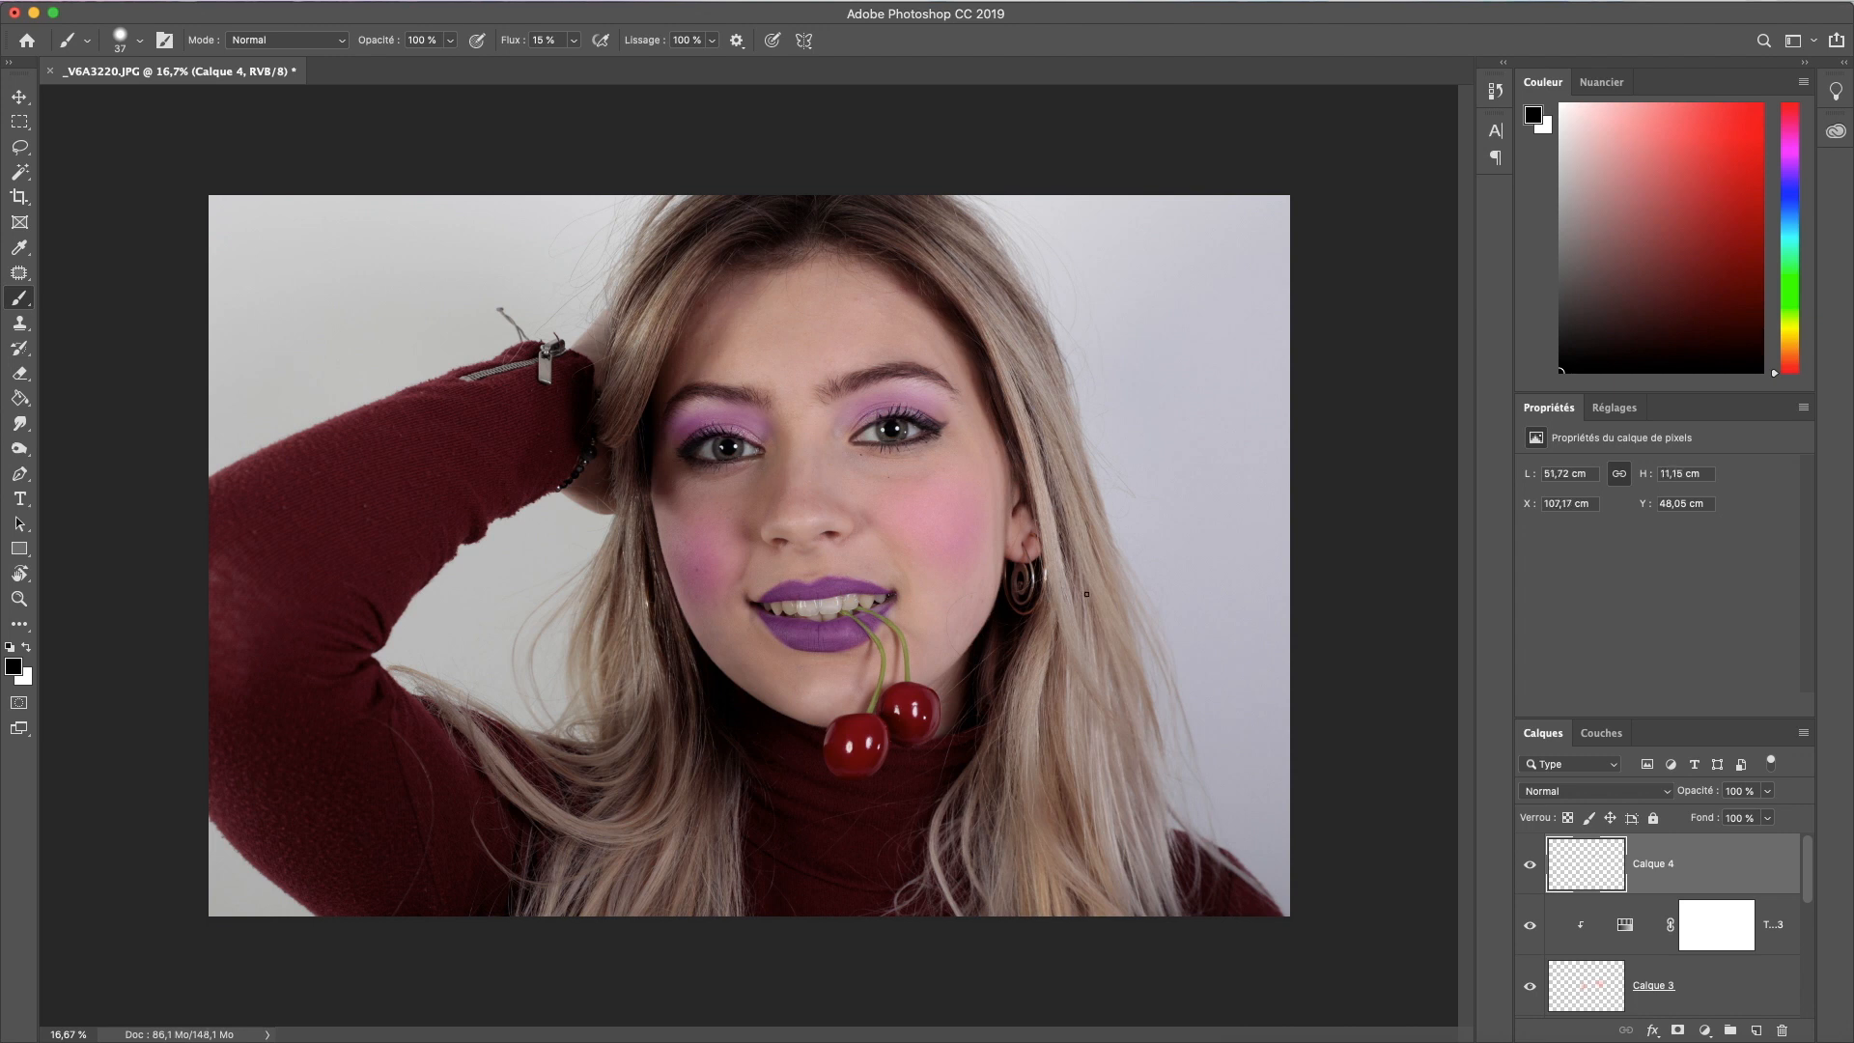
Step: Set the eyeliner layer to Lumière tamisée at 52 % opacity and compare the face with the layer hidden and shown
{"action": "left_click", "coordinate": [1662, 794]}
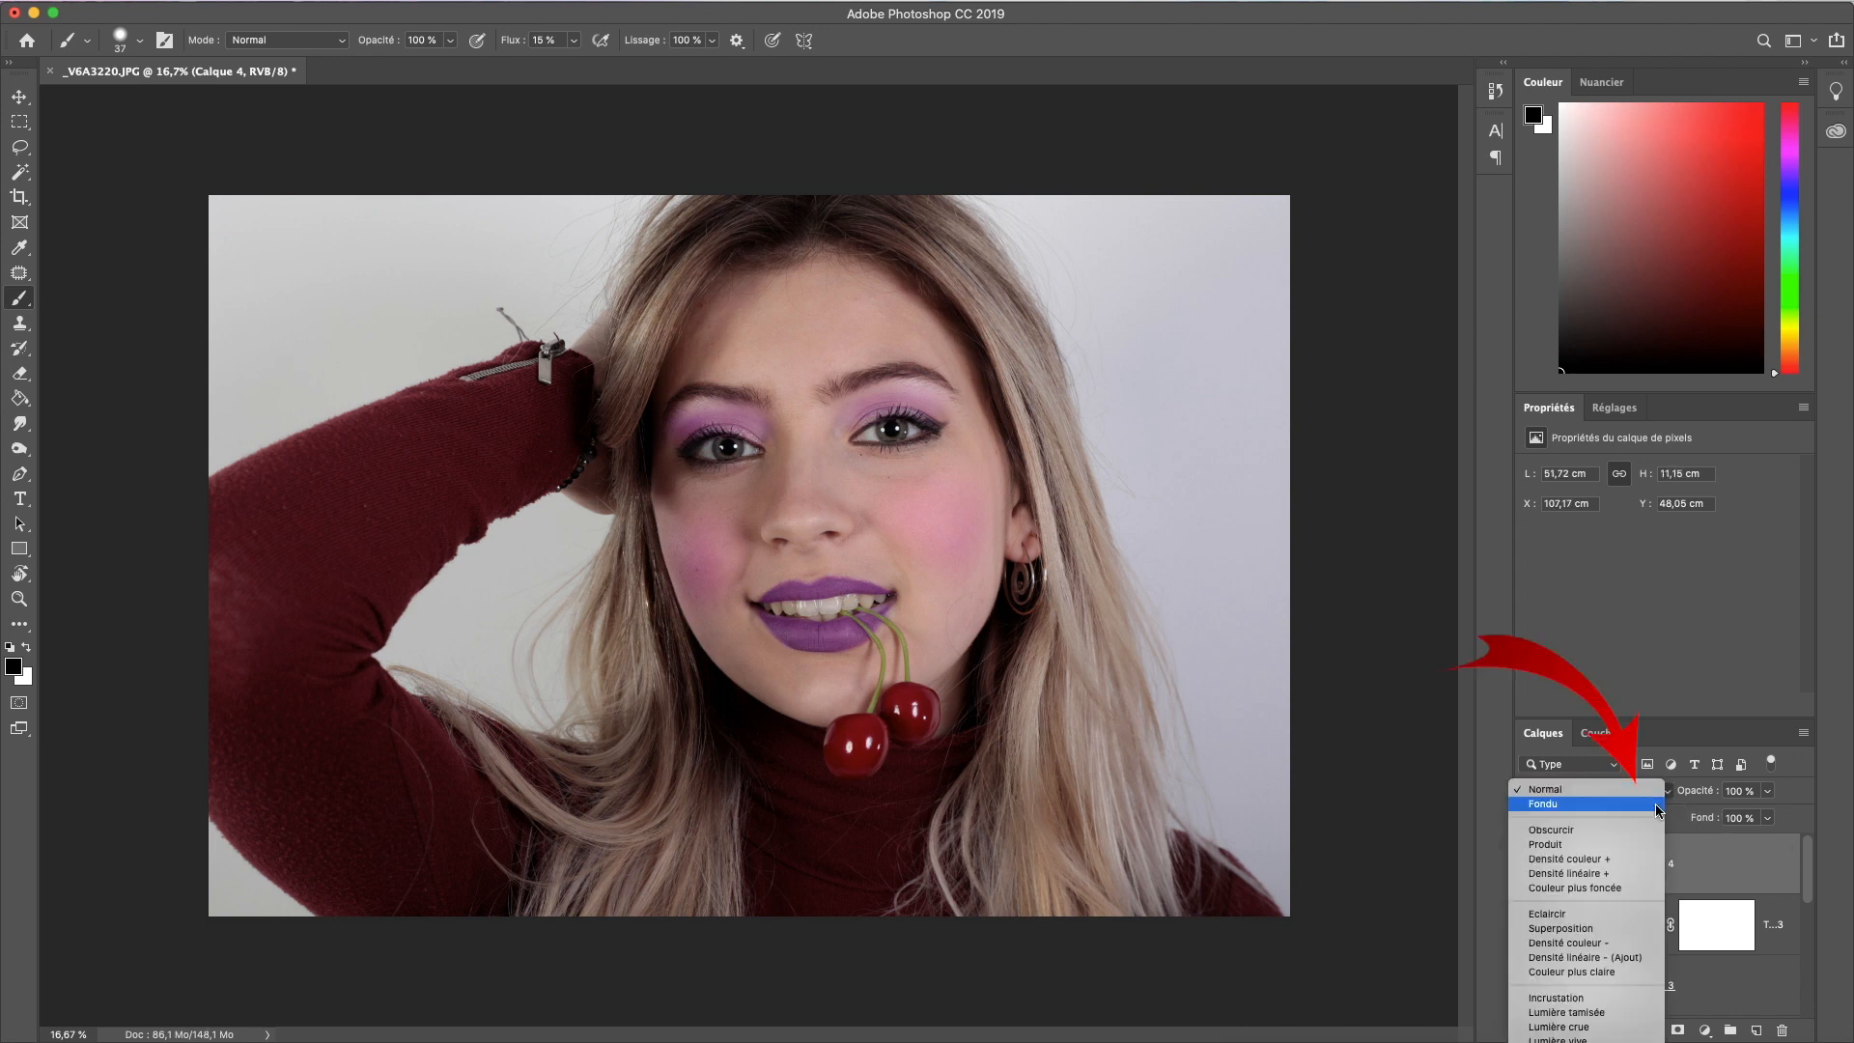
{"action": "left_click", "coordinate": [1588, 1014]}
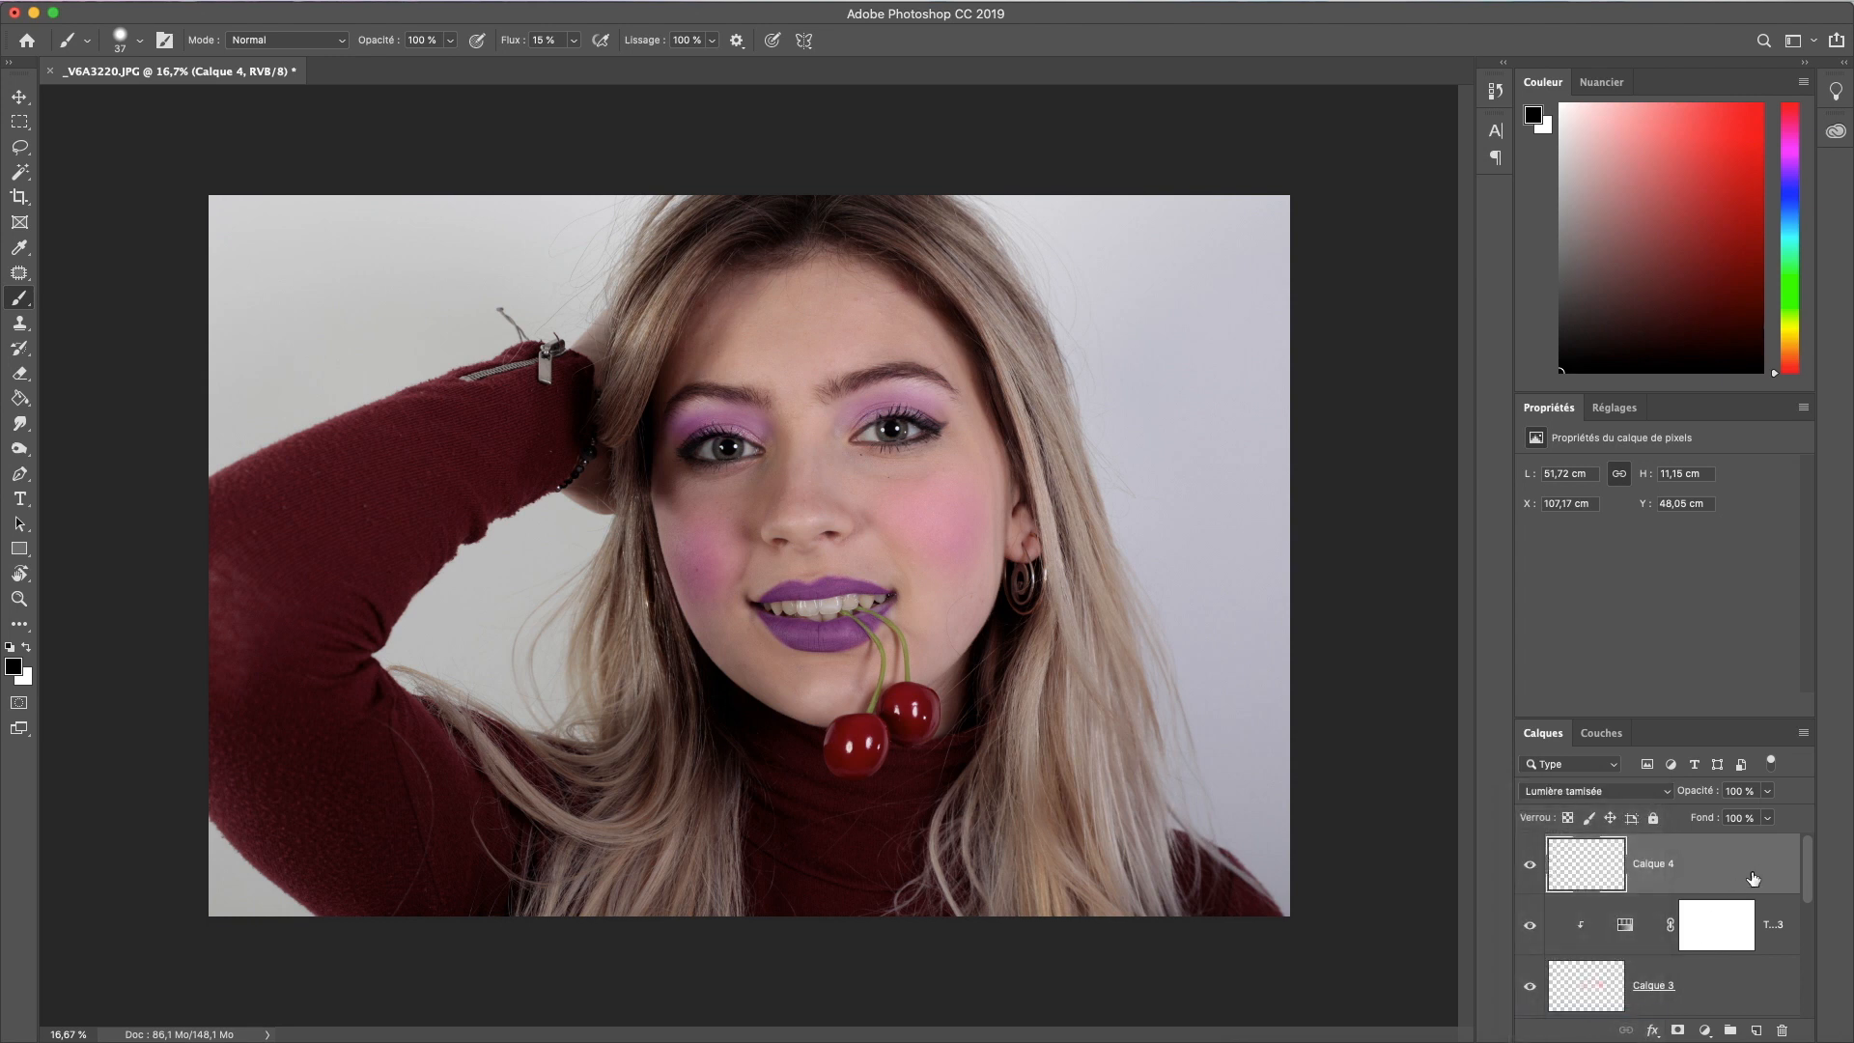
{"action": "left_click", "coordinate": [1771, 791]}
{"action": "left_click_drag", "start_coordinate": [1771, 816], "coordinate": [1727, 818]}
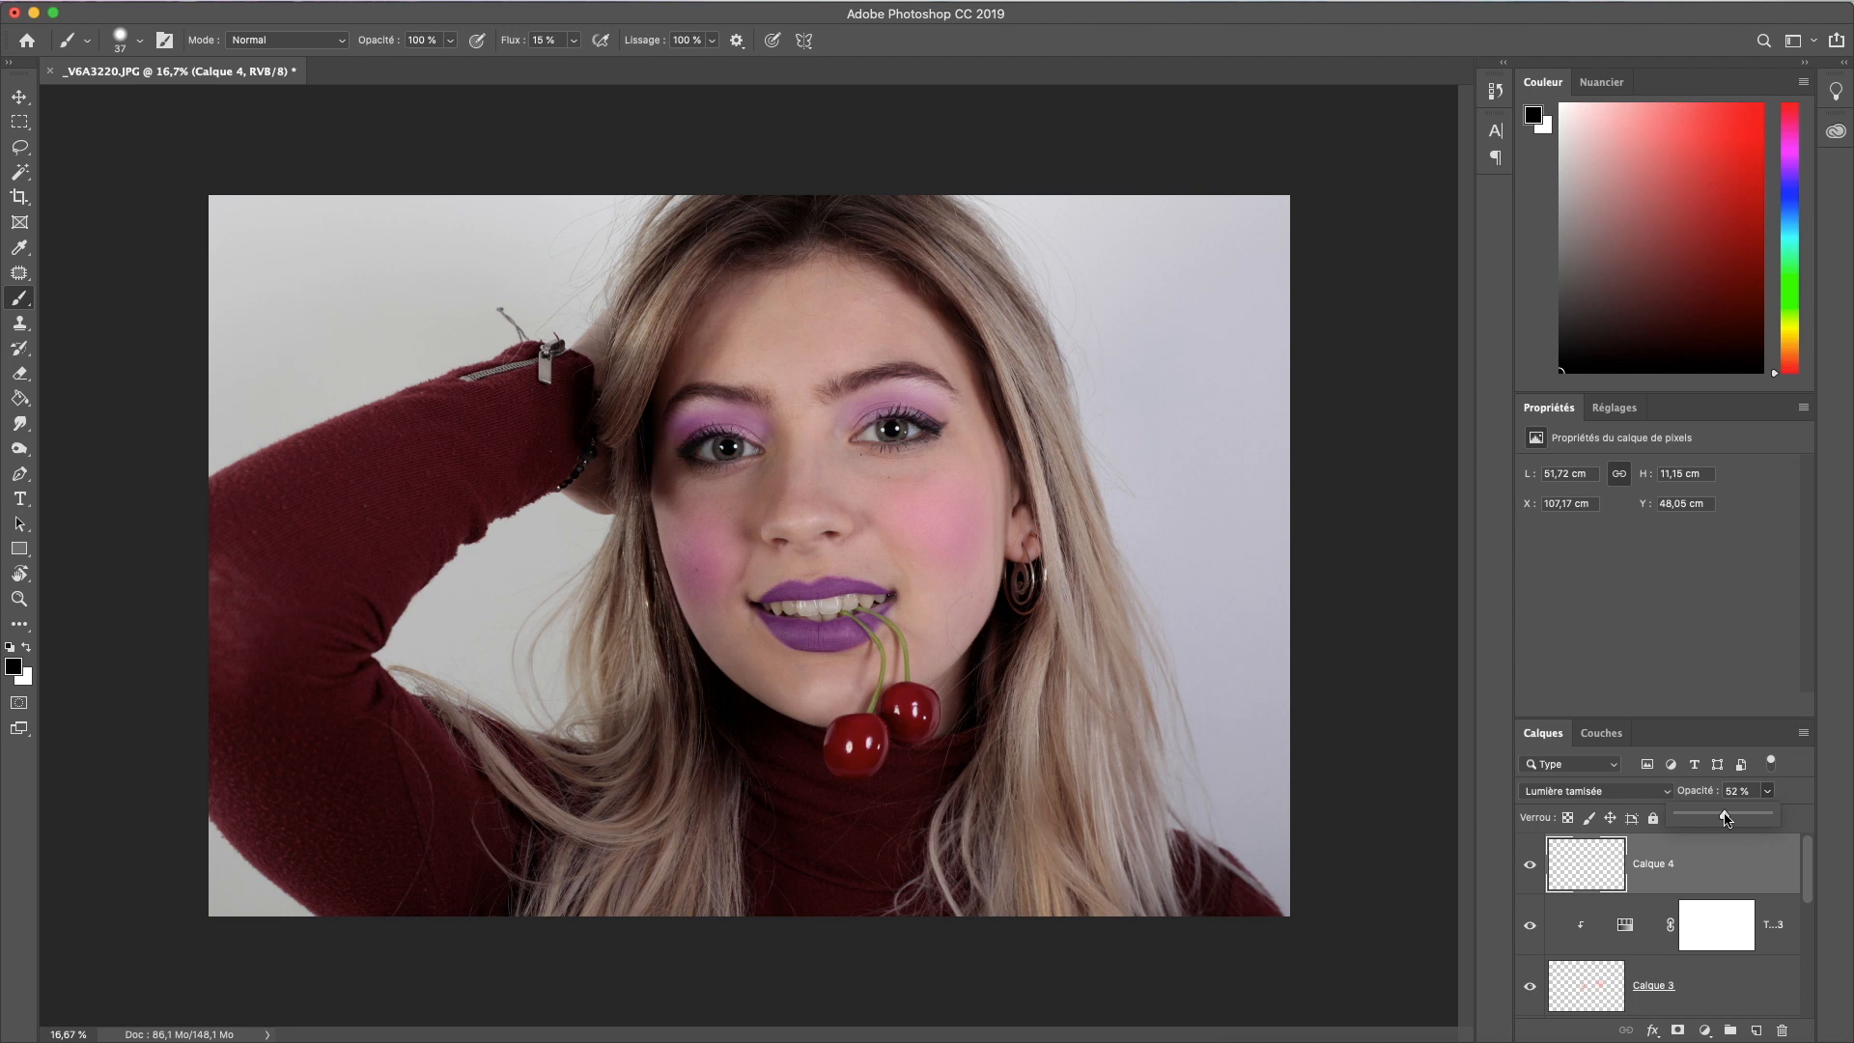
{"action": "left_click", "coordinate": [1536, 865]}
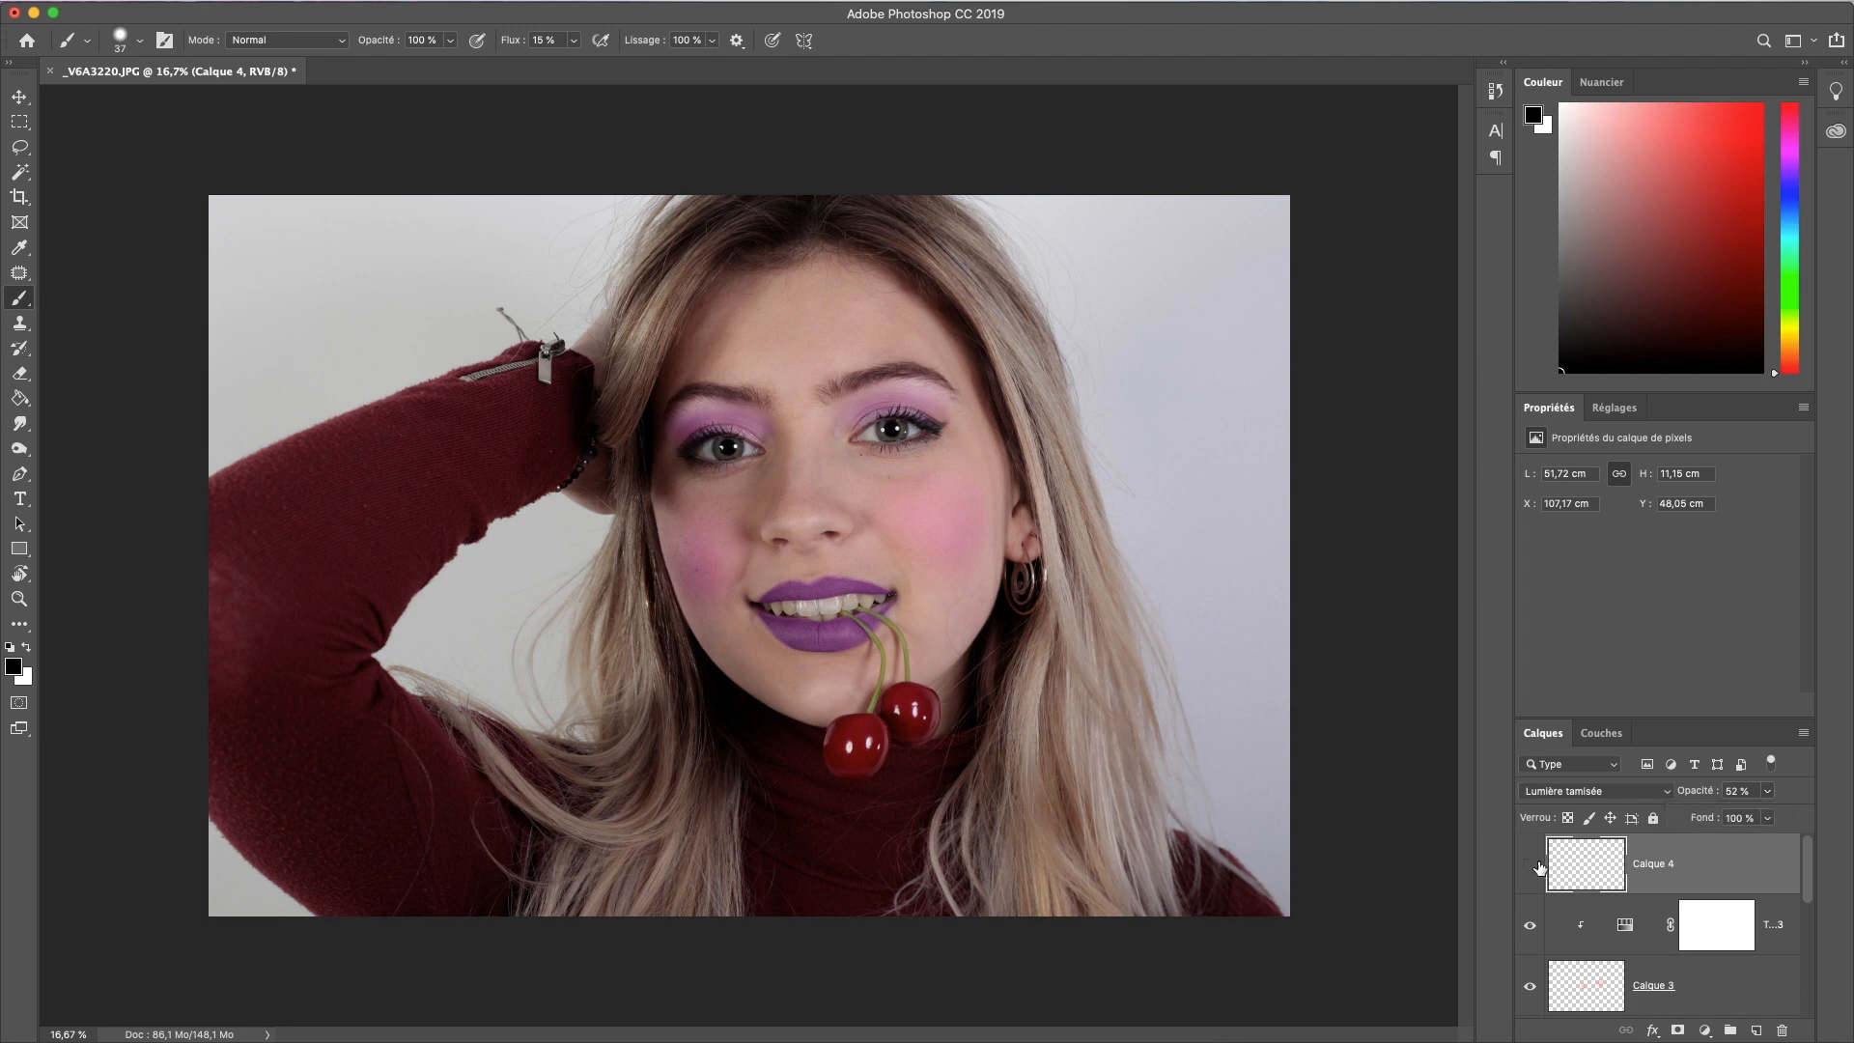
{"action": "left_click", "coordinate": [1537, 865]}
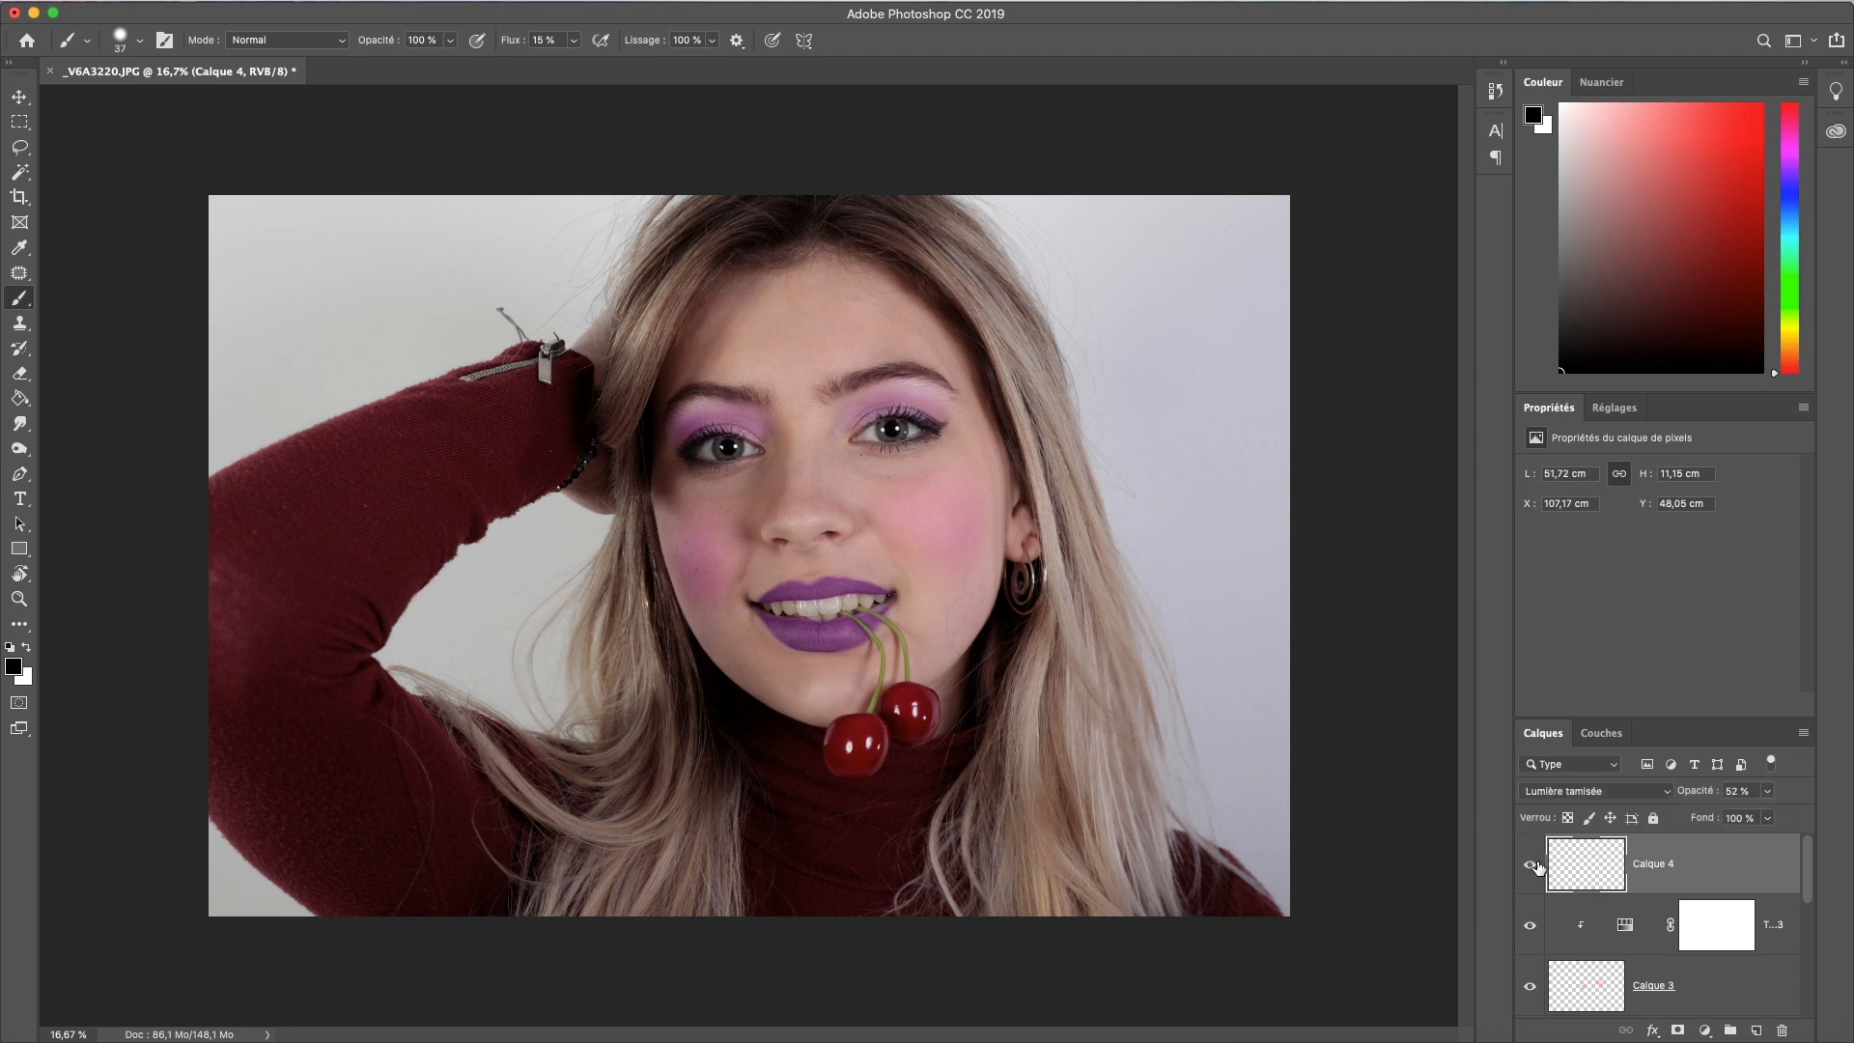